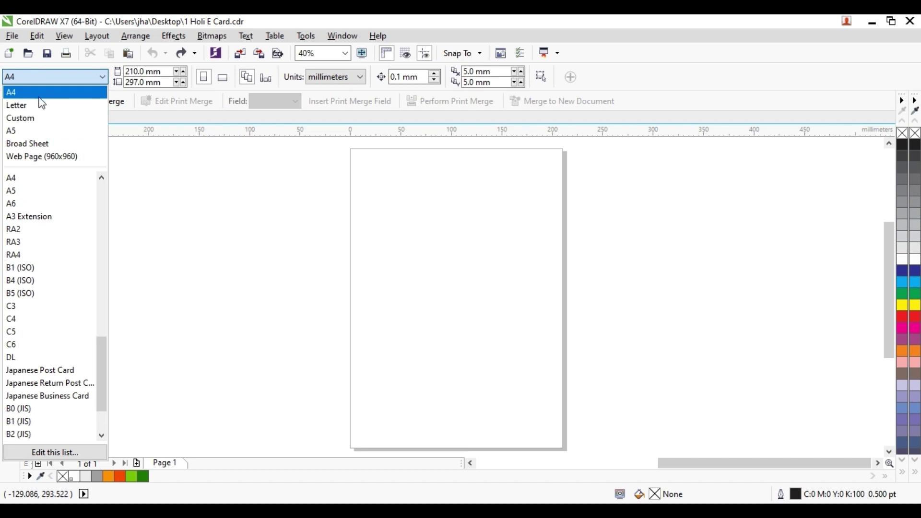
- Keep the A4 page size and add a page-sized 210 x 297 mm rectangle as the card's frame
{"action": "left_click", "coordinate": [192, 170]}
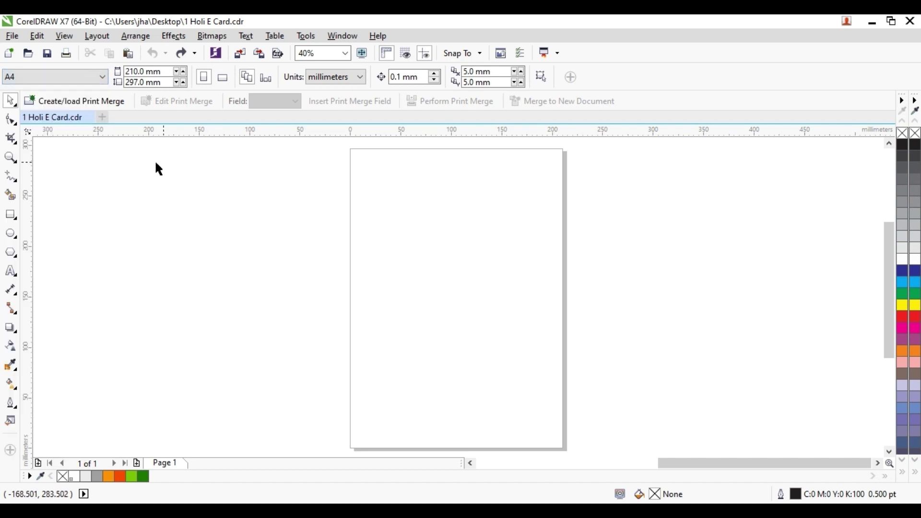
{"action": "double_click", "coordinate": [11, 217]}
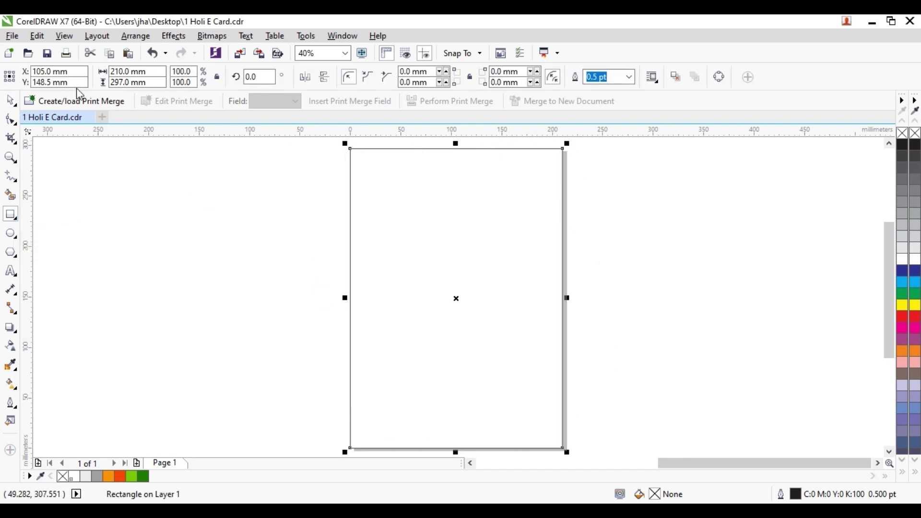
{"action": "left_click", "coordinate": [11, 101]}
{"action": "left_click", "coordinate": [219, 250]}
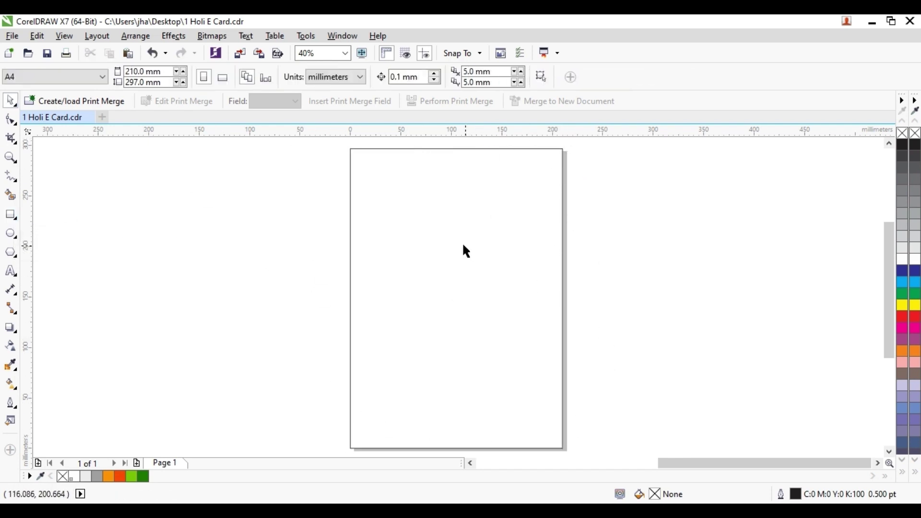
{"action": "left_click", "coordinate": [350, 245]}
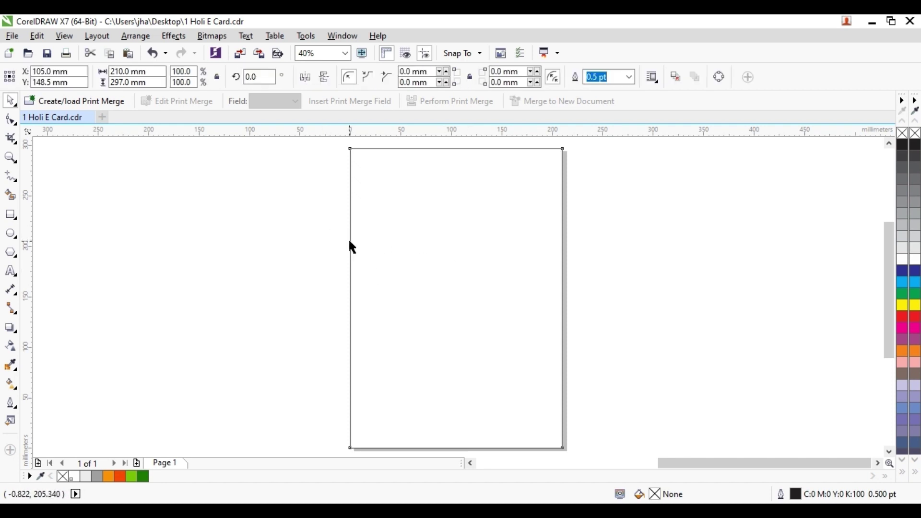
{"action": "left_click", "coordinate": [198, 339]}
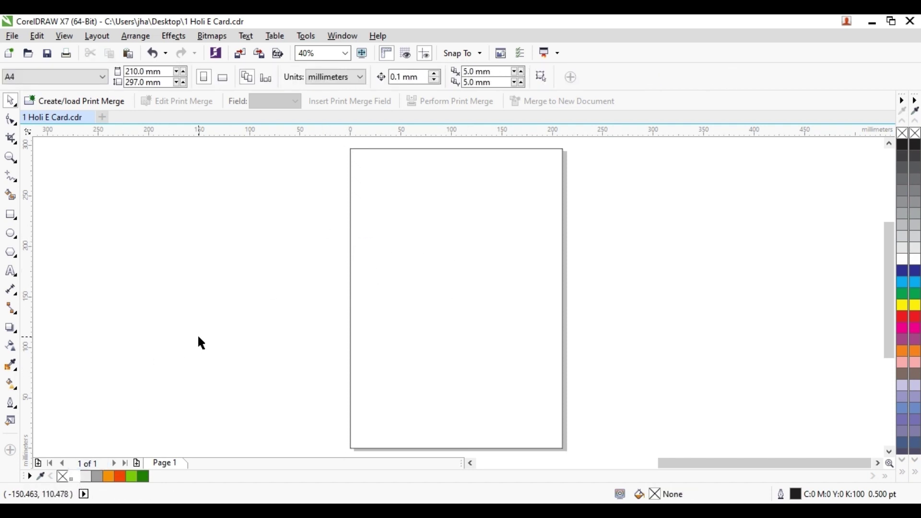
- Bring the colourful clipped background beside the blank page and mirror it vertically
{"action": "scroll", "coordinate": [228, 320], "scroll_direction": "left", "scroll_amount": 3}
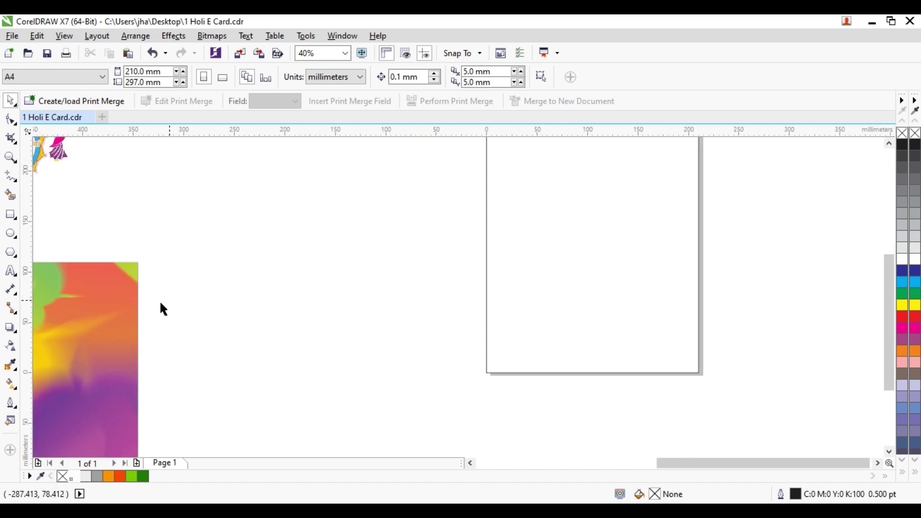
{"action": "left_click_drag", "start_coordinate": [135, 308], "coordinate": [585, 344]}
{"action": "left_click_drag", "start_coordinate": [546, 345], "coordinate": [658, 231]}
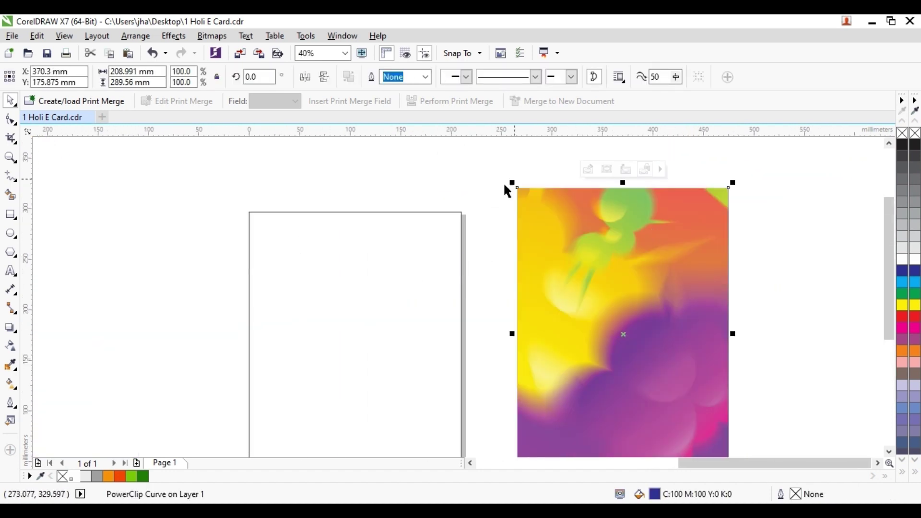
{"action": "left_click", "coordinate": [325, 77]}
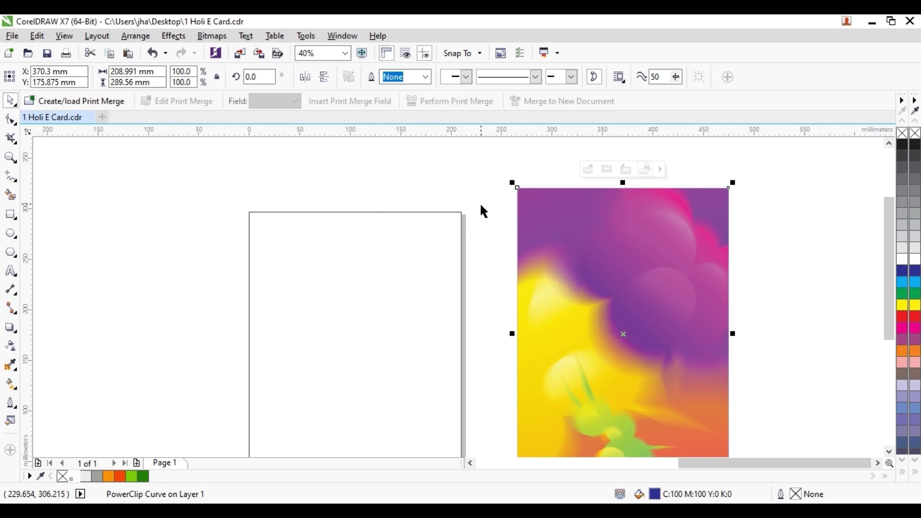
- Extract the background bitmap from its PowerClip frame, move it clear of the page, and delete the empty frame
{"action": "left_click", "coordinate": [626, 169]}
{"action": "scroll", "coordinate": [506, 262], "scroll_direction": "down", "scroll_amount": 1}
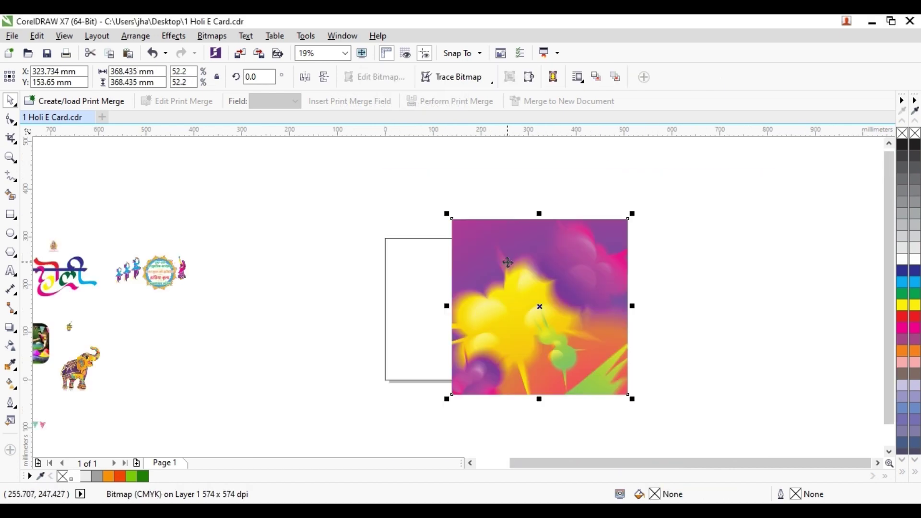
{"action": "left_click_drag", "start_coordinate": [507, 262], "coordinate": [715, 254]}
{"action": "scroll", "coordinate": [626, 228], "scroll_direction": "up", "scroll_amount": 1}
{"action": "left_click", "coordinate": [531, 292]}
{"action": "key", "text": "Delete"}
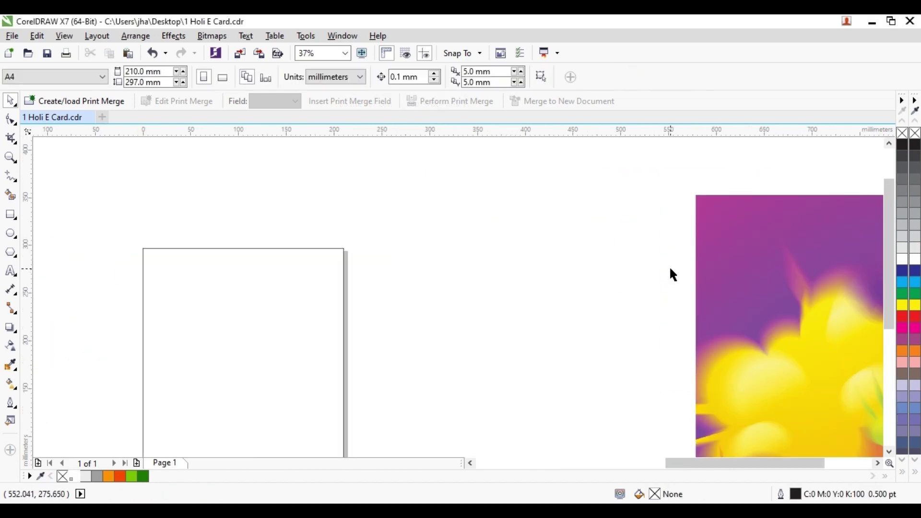
- PowerClip the colourful background bitmap inside the page-sized rectangle
{"action": "left_click", "coordinate": [767, 262]}
{"action": "right_click", "coordinate": [780, 260]}
{"action": "left_click", "coordinate": [679, 128]}
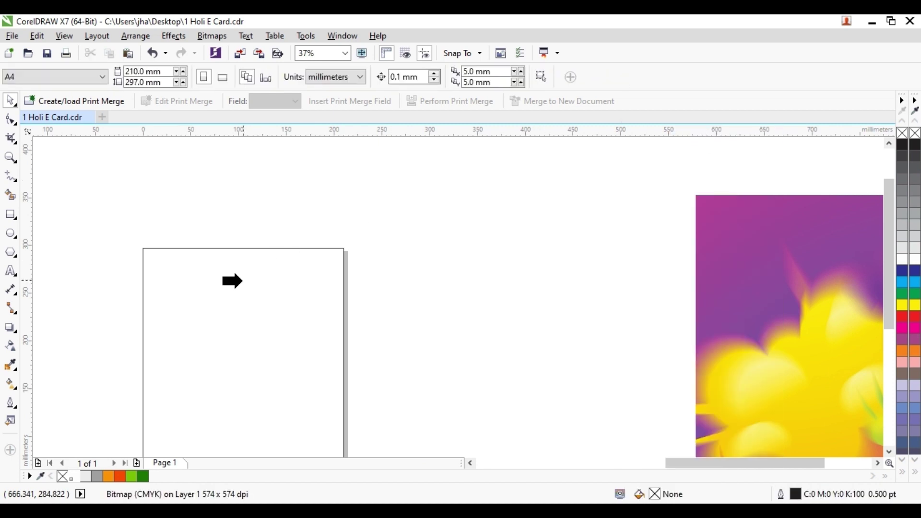
{"action": "left_click", "coordinate": [230, 280]}
{"action": "left_click_drag", "start_coordinate": [291, 311], "coordinate": [452, 208]}
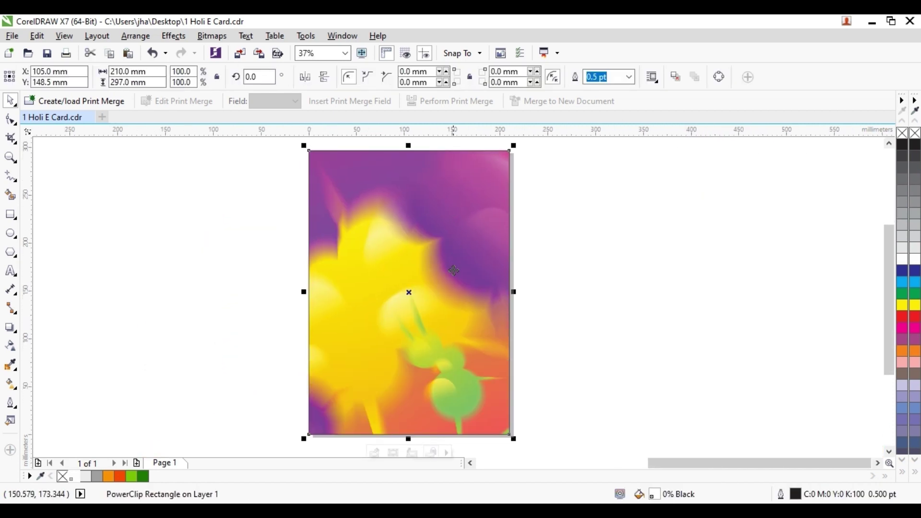
- Edit the PowerClip contents and reposition the bitmap so the purple area fills the upper part of the page
{"action": "key", "text": "Escape"}
{"action": "left_click", "coordinate": [453, 246], "text": "alt"}
{"action": "left_click_drag", "start_coordinate": [449, 224], "coordinate": [428, 251]}
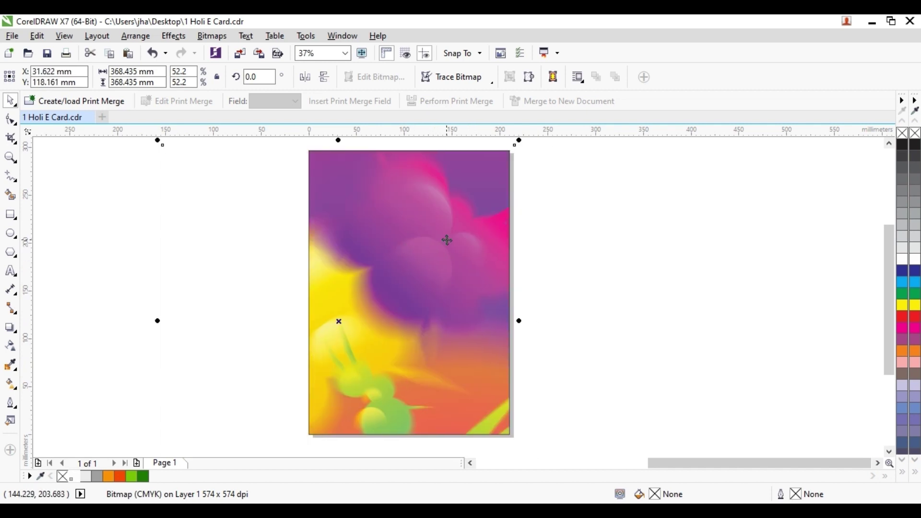
{"action": "left_click", "coordinate": [638, 261]}
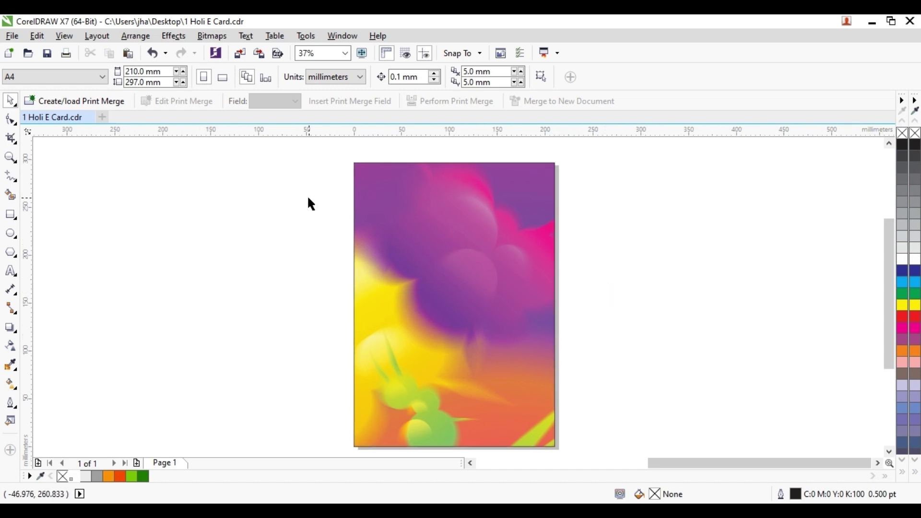
- Move the group of three religious emblems to the top of the page and centre it horizontally on the background
{"action": "left_click_drag", "start_coordinate": [273, 226], "coordinate": [722, 229]}
{"action": "scroll", "coordinate": [354, 233], "scroll_direction": "down", "scroll_amount": 1}
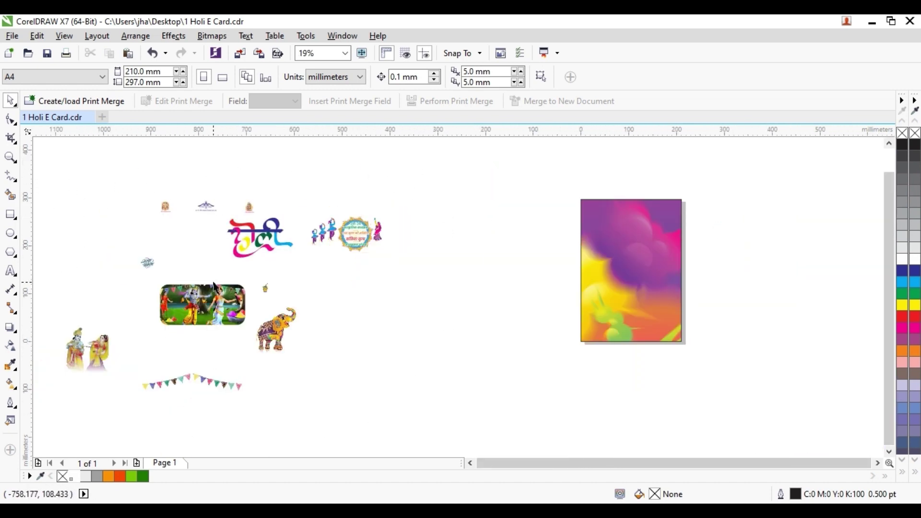
{"action": "mouse_move", "coordinate": [280, 226]}
{"action": "left_mouse_down"}
{"action": "mouse_move", "coordinate": [302, 260]}
{"action": "mouse_move", "coordinate": [280, 217]}
{"action": "left_mouse_up"}
{"action": "left_click_drag", "start_coordinate": [208, 207], "coordinate": [625, 211]}
{"action": "scroll", "coordinate": [709, 221], "scroll_direction": "up", "scroll_amount": 2}
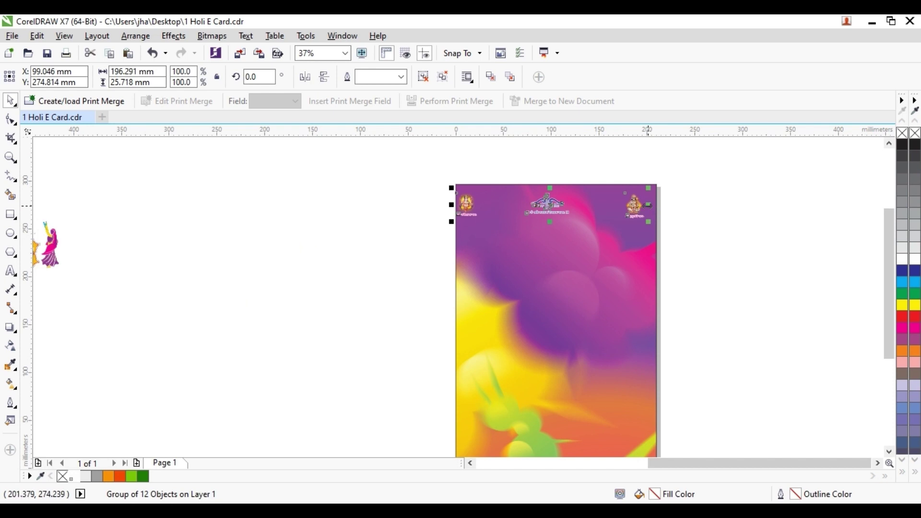
{"action": "left_click", "coordinate": [567, 245], "text": "shift"}
{"action": "key", "text": "c"}
{"action": "left_click", "coordinate": [732, 216]}
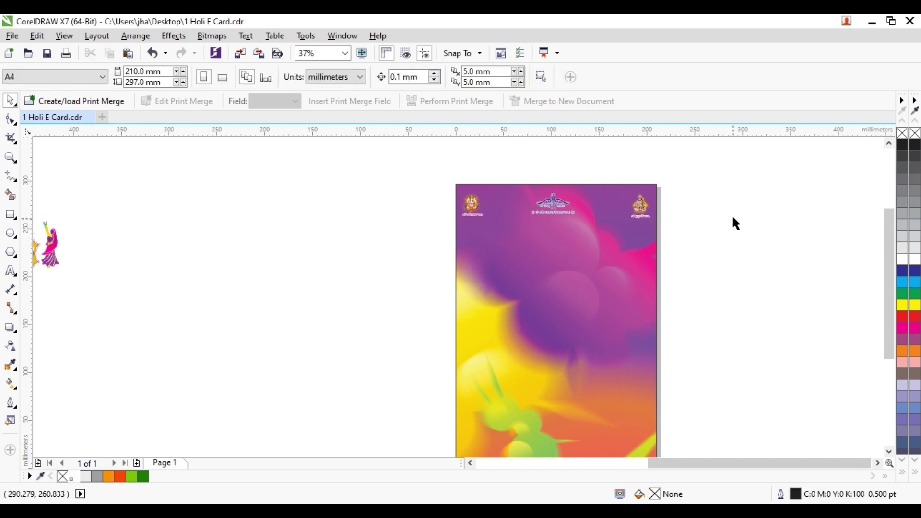
- Ungroup the header emblems and fill the right-hand arrow of the central bow emblem with red (C0 M100 Y100 K0)
{"action": "left_click_drag", "start_coordinate": [732, 216], "coordinate": [648, 233]}
{"action": "key", "text": "z"}
{"action": "left_click_drag", "start_coordinate": [324, 187], "coordinate": [632, 290]}
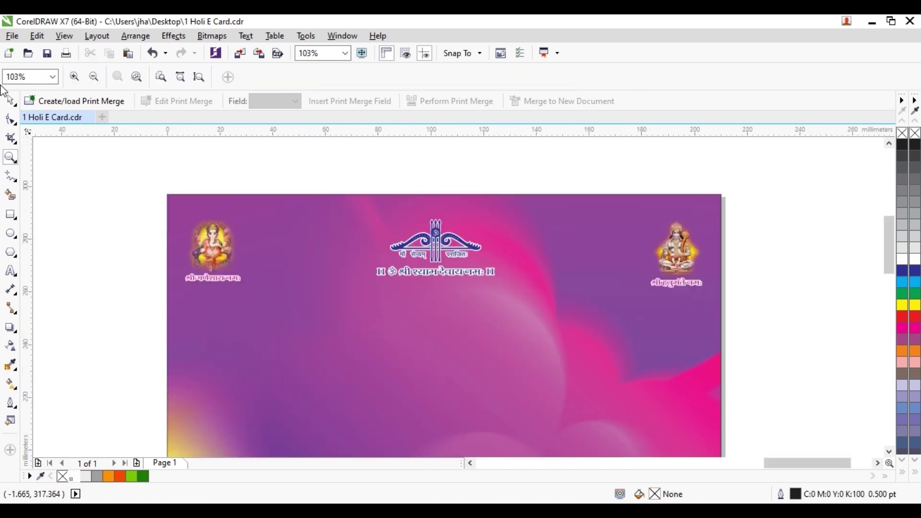
{"action": "left_click", "coordinate": [11, 101]}
{"action": "left_click", "coordinate": [205, 240]}
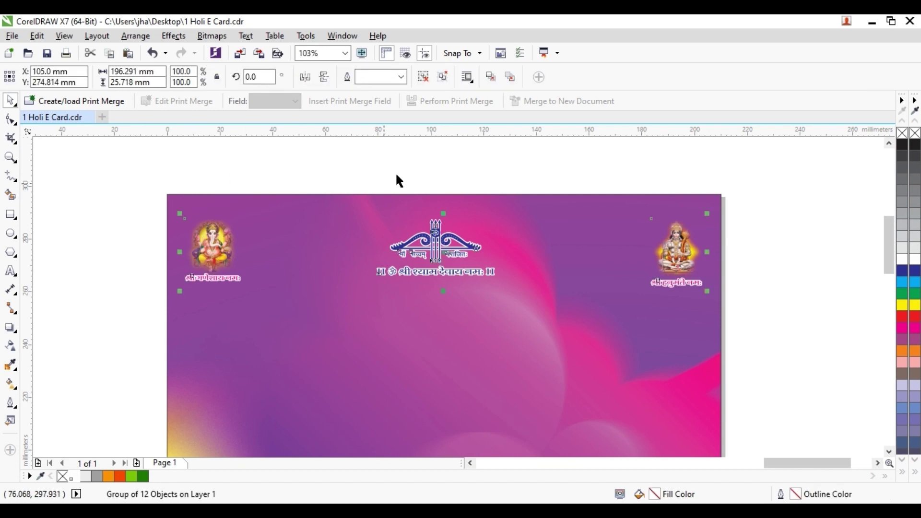
{"action": "left_click", "coordinate": [424, 78]}
{"action": "left_click", "coordinate": [440, 228]}
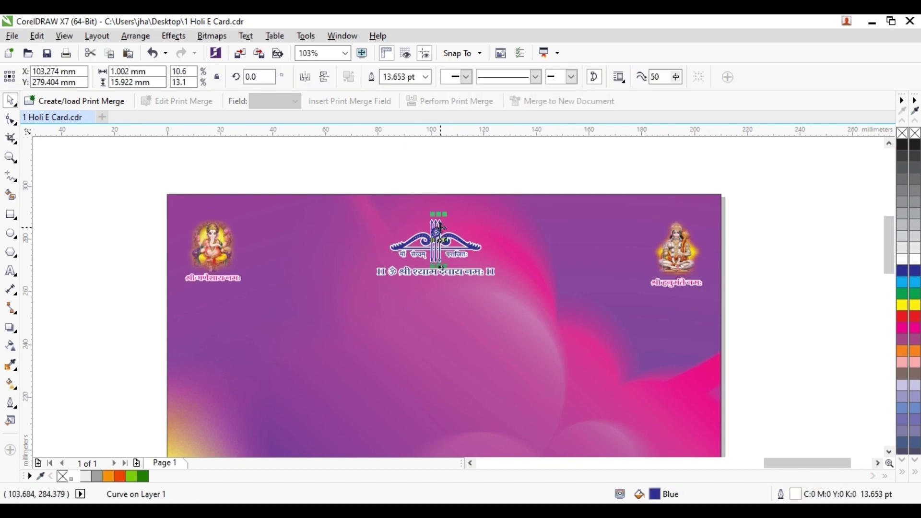
{"action": "scroll", "coordinate": [436, 242], "scroll_direction": "up", "scroll_amount": 3}
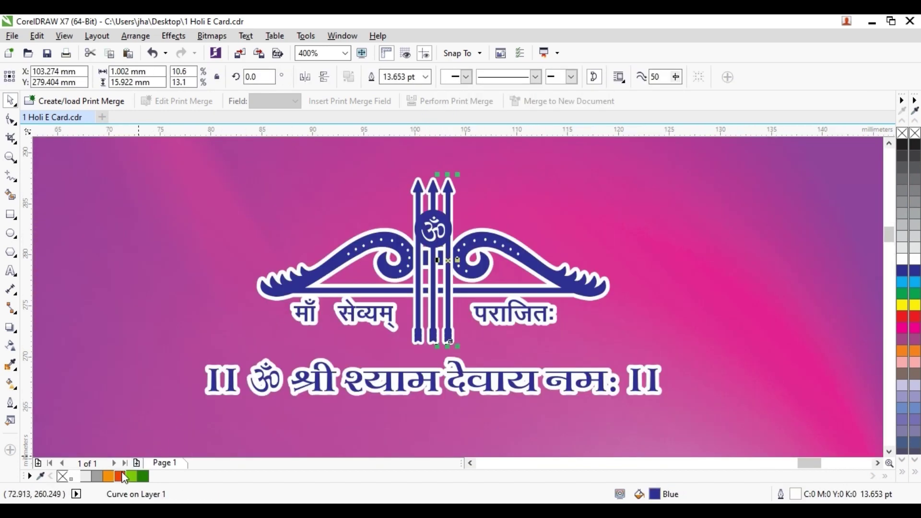
{"action": "left_click", "coordinate": [902, 319]}
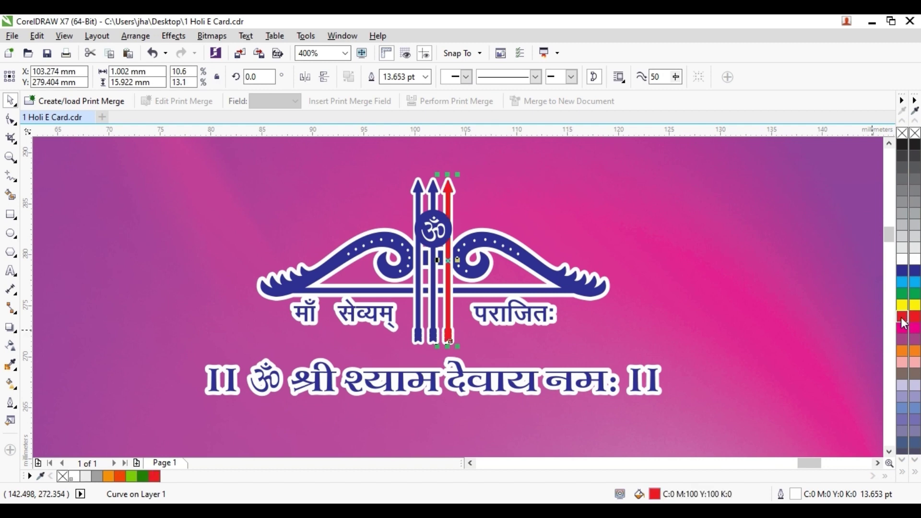
- Fill the other two arrows, the bow, its Hindi captions and the invocation line below with red
{"action": "left_click", "coordinate": [436, 195]}
{"action": "left_click", "coordinate": [418, 192], "text": "shift"}
{"action": "left_click", "coordinate": [397, 239], "text": "shift"}
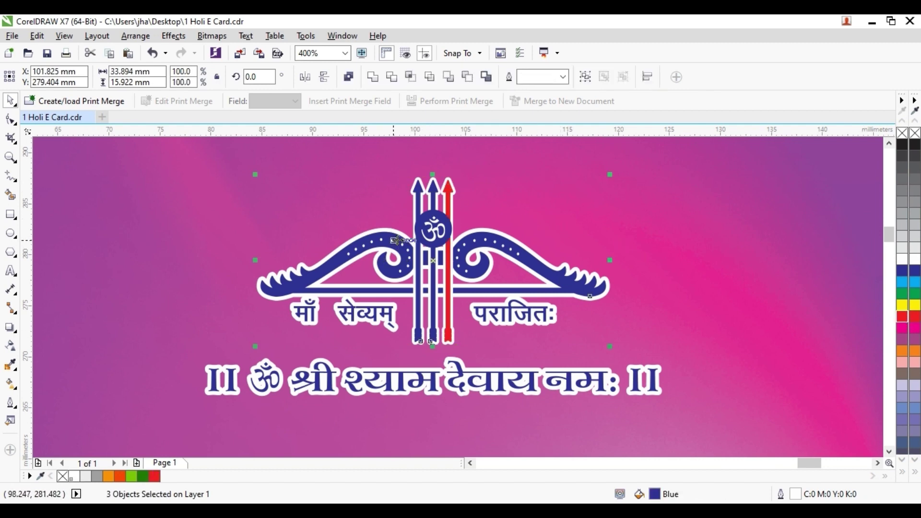
{"action": "left_click", "coordinate": [378, 317], "text": "shift"}
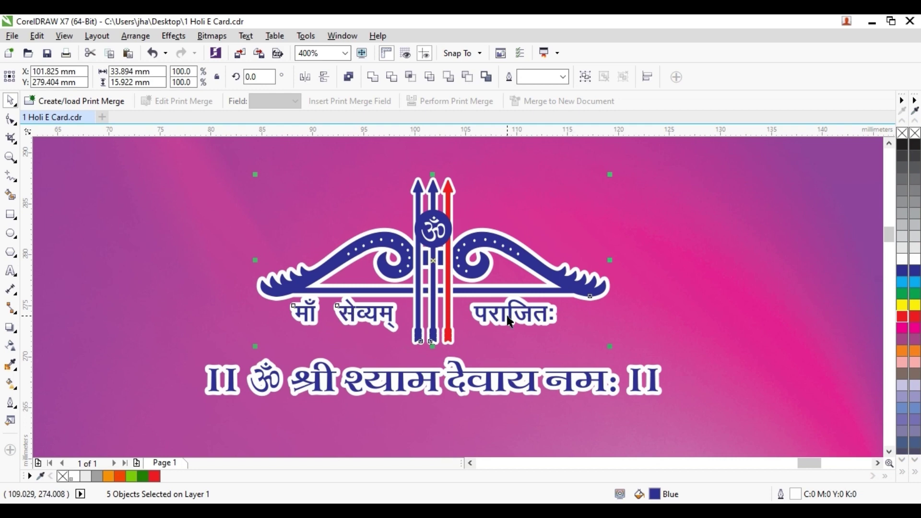
{"action": "left_click", "coordinate": [530, 378], "text": "shift"}
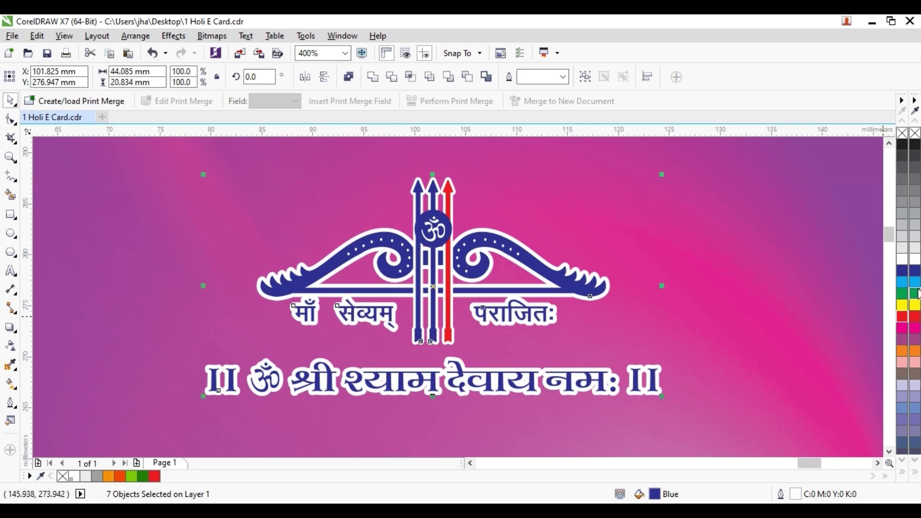
{"action": "left_click", "coordinate": [906, 318]}
- Fill the blue Om circle on the bow emblem with red
{"action": "scroll", "coordinate": [517, 146], "scroll_direction": "up", "scroll_amount": 1}
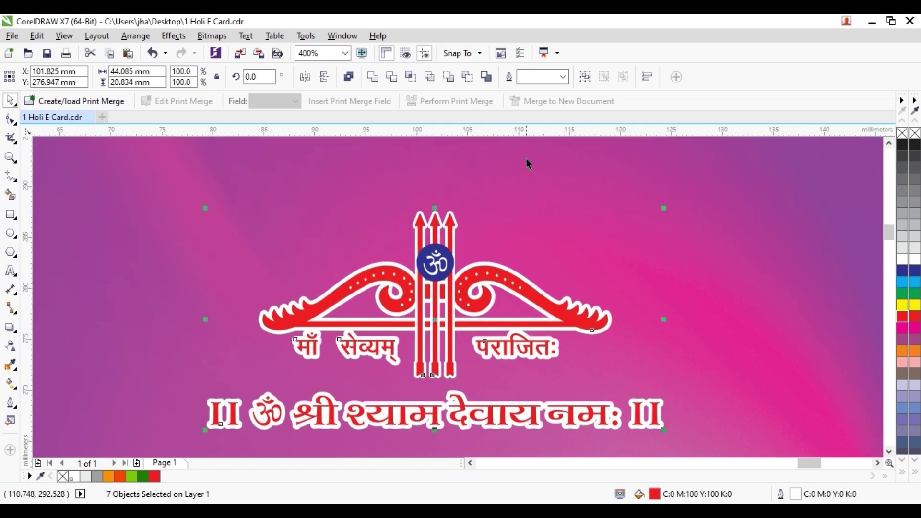
{"action": "scroll", "coordinate": [533, 157], "scroll_direction": "up", "scroll_amount": 2}
{"action": "left_click", "coordinate": [532, 156]}
{"action": "left_click", "coordinate": [443, 320]}
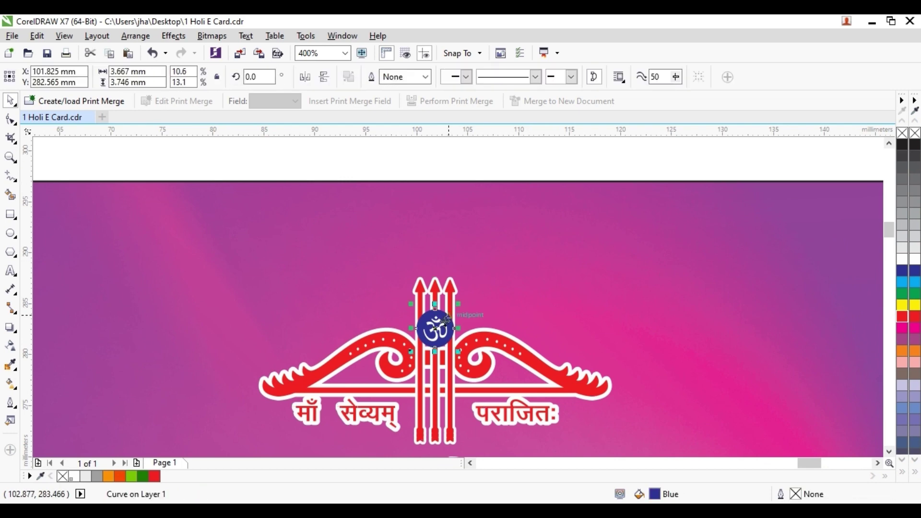
{"action": "left_click", "coordinate": [154, 477]}
{"action": "scroll", "coordinate": [307, 192], "scroll_direction": "down", "scroll_amount": 4}
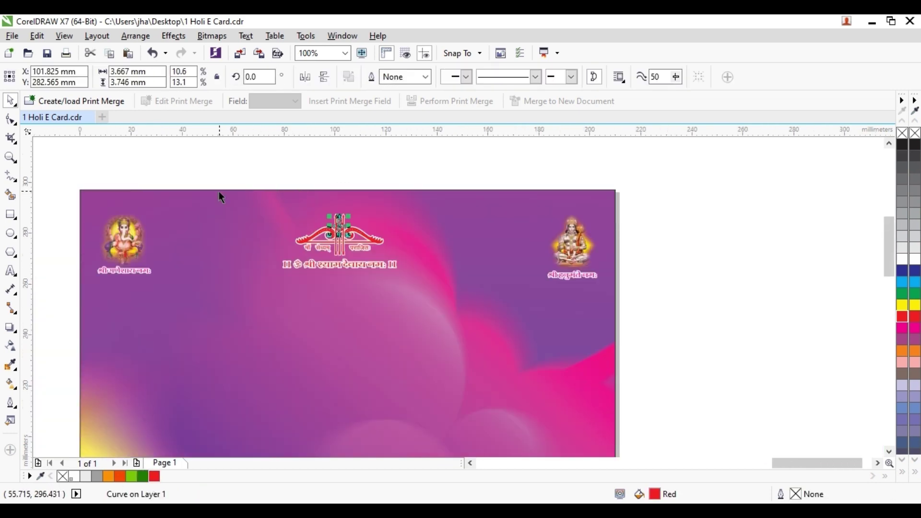
- Group all the header emblems and their captions into a single object again
{"action": "left_click", "coordinate": [219, 194]}
{"action": "left_click_drag", "start_coordinate": [61, 169], "coordinate": [672, 315]}
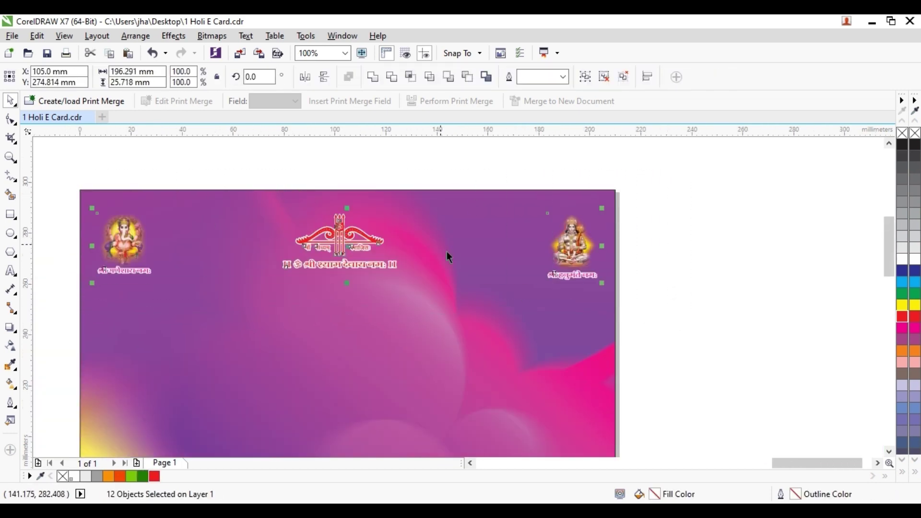
{"action": "key", "text": "ctrl+g"}
{"action": "left_click", "coordinate": [705, 273]}
{"action": "left_click", "coordinate": [322, 231]}
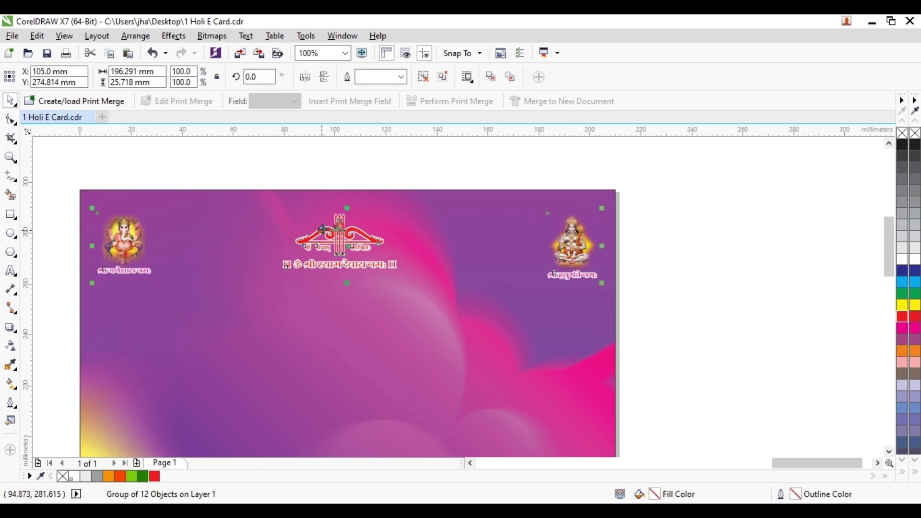
{"action": "left_click_drag", "start_coordinate": [349, 231], "coordinate": [694, 249]}
- Move the multicoloured Hindi Holi lettering onto the page below the header emblems and group its pieces
{"action": "scroll", "coordinate": [540, 213], "scroll_direction": "down", "scroll_amount": 1}
{"action": "left_click_drag", "start_coordinate": [151, 250], "coordinate": [396, 253]}
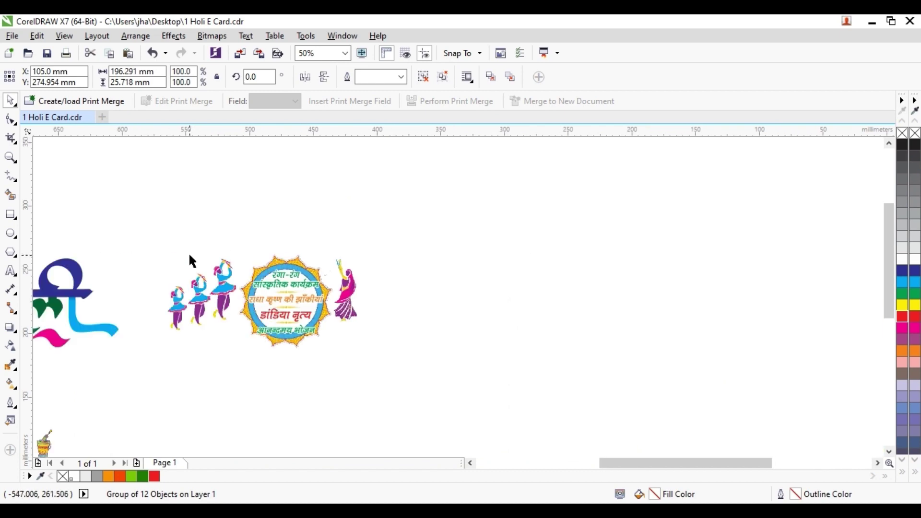
{"action": "scroll", "coordinate": [192, 262], "scroll_direction": "left", "scroll_amount": 8}
{"action": "left_click_drag", "start_coordinate": [160, 227], "coordinate": [398, 365]}
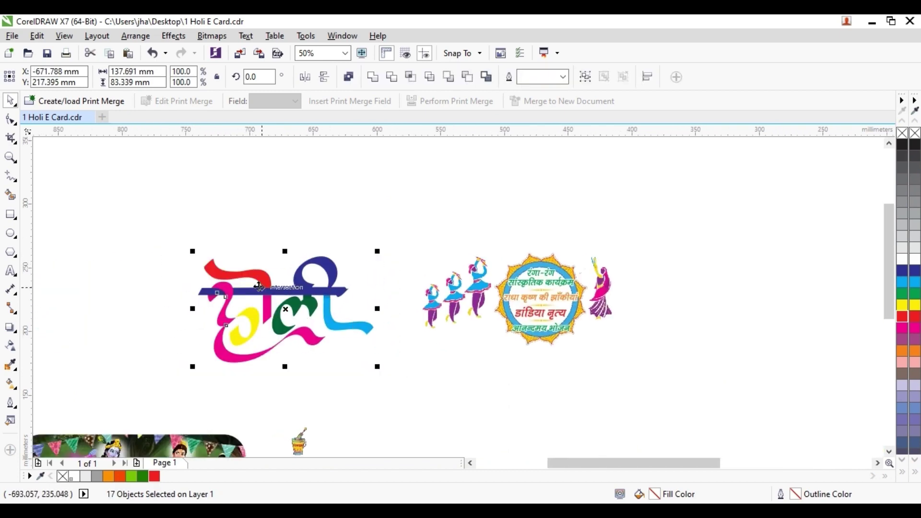
{"action": "left_click_drag", "start_coordinate": [264, 289], "coordinate": [651, 357]}
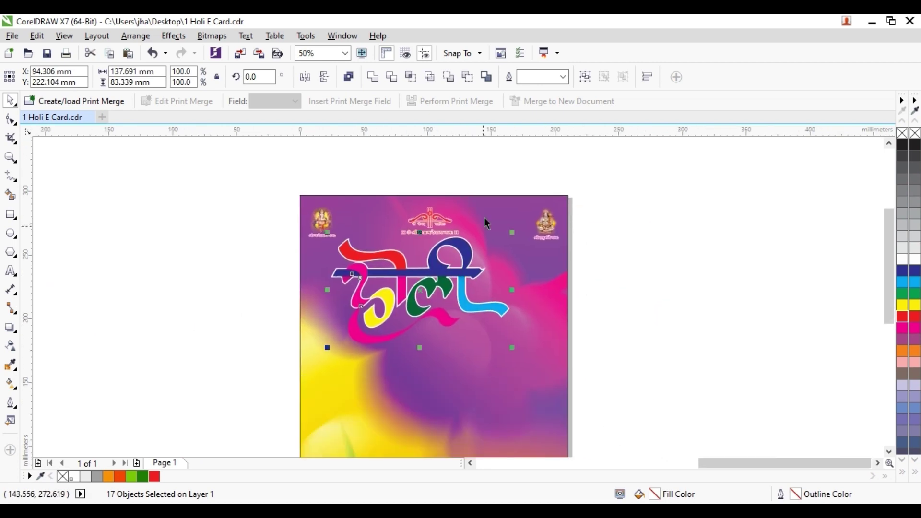
{"action": "left_click", "coordinate": [585, 77]}
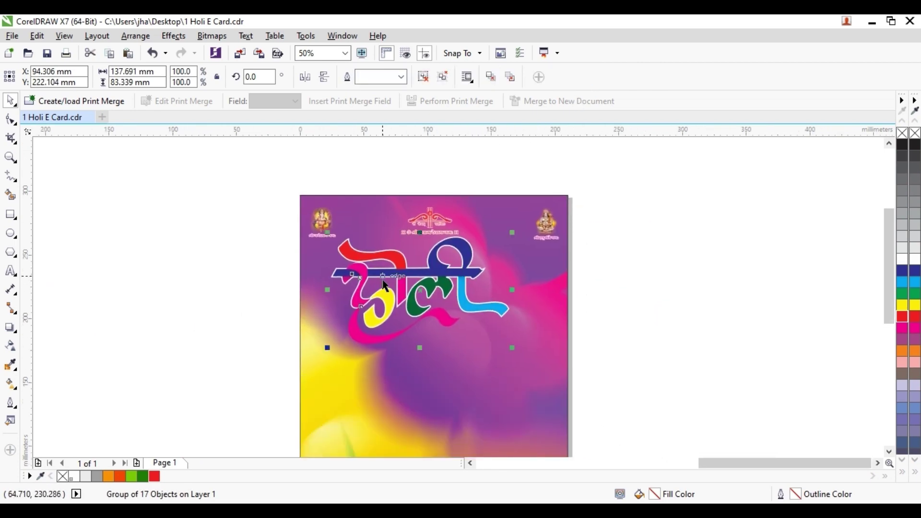
{"action": "scroll", "coordinate": [385, 286], "scroll_direction": "up", "scroll_amount": 3}
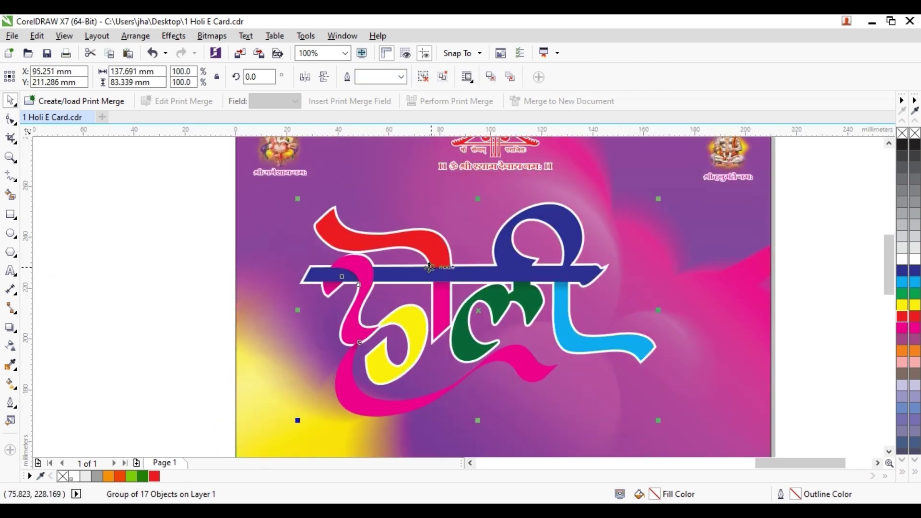
- Ungroup the Hindi Holi lettering into its separate coloured pieces
{"action": "left_click", "coordinate": [429, 82]}
{"action": "left_click", "coordinate": [384, 242]}
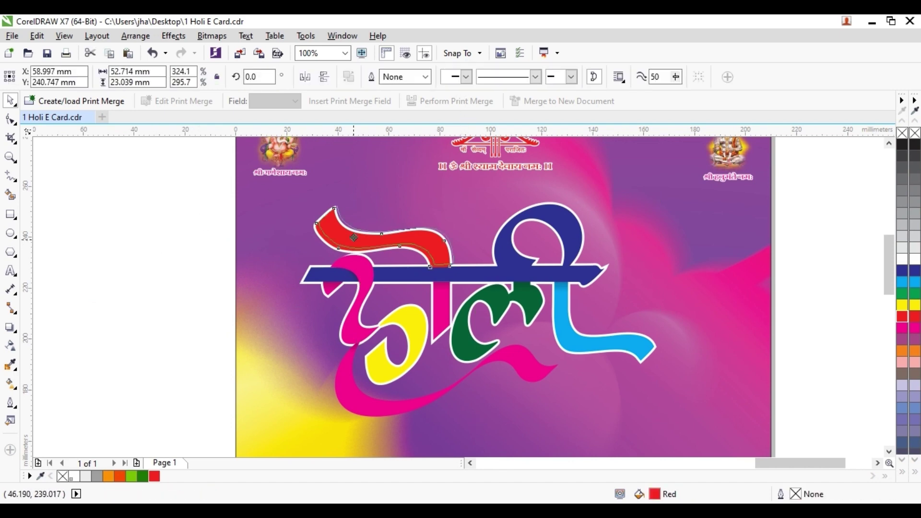
{"action": "left_click_drag", "start_coordinate": [501, 247], "coordinate": [453, 199]}
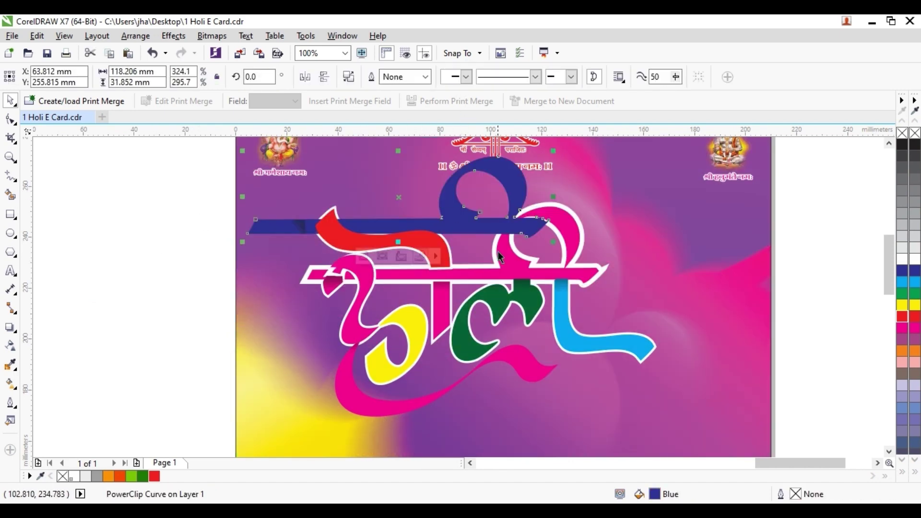
{"action": "key", "text": "ctrl+z"}
{"action": "left_click_drag", "start_coordinate": [567, 323], "coordinate": [581, 337]}
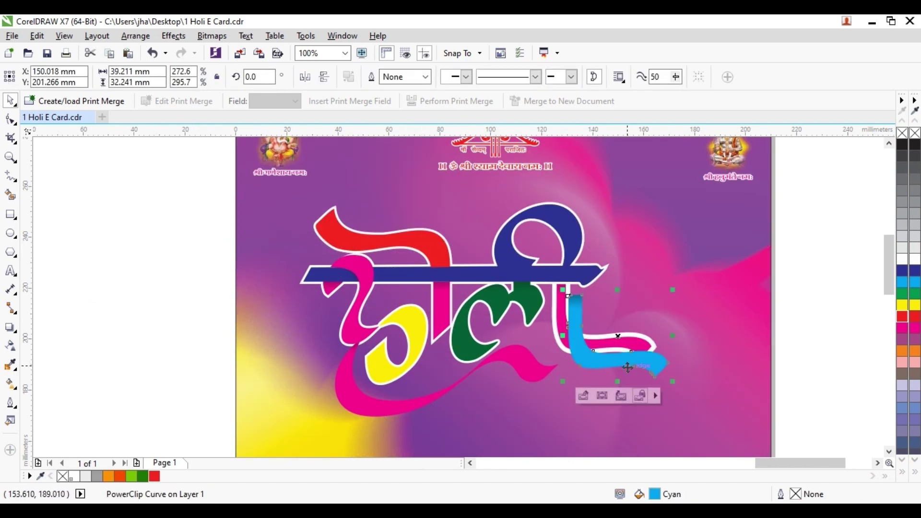
{"action": "left_click", "coordinate": [345, 356]}
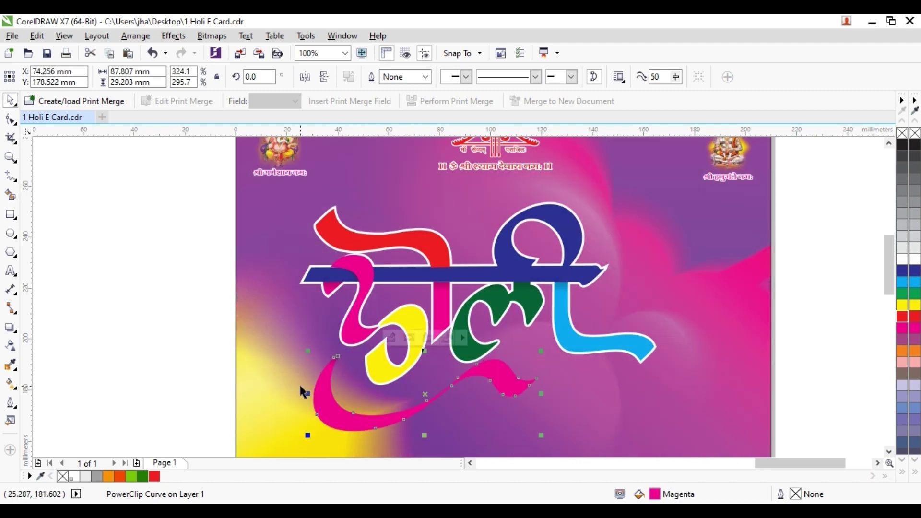
{"action": "left_click", "coordinate": [127, 225]}
{"action": "left_click_drag", "start_coordinate": [322, 280], "coordinate": [261, 298]}
{"action": "key", "text": "ctrl+z"}
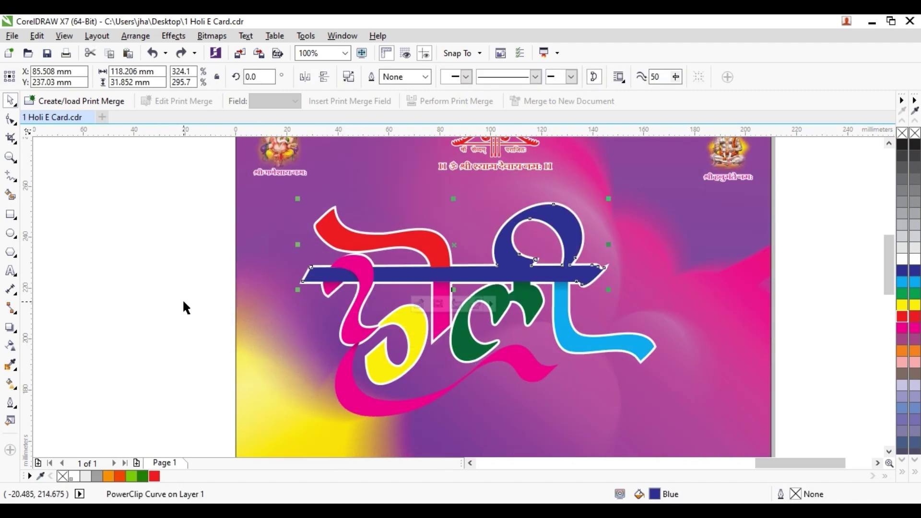
{"action": "left_click", "coordinate": [182, 299]}
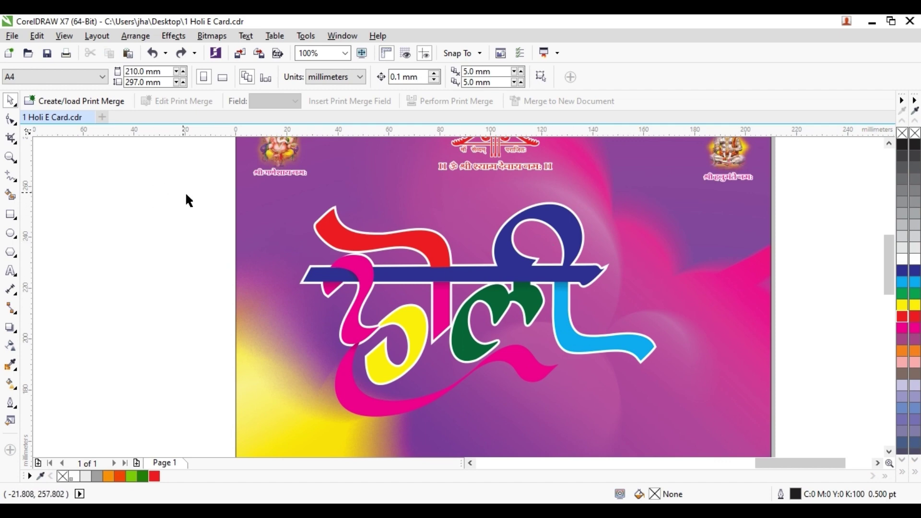
- Give the magenta swoosh beneath the Holi lettering a white (0% Black) outline 2.0 pt wide
{"action": "left_click_drag", "start_coordinate": [185, 182], "coordinate": [697, 420]}
{"action": "left_click", "coordinate": [355, 384]}
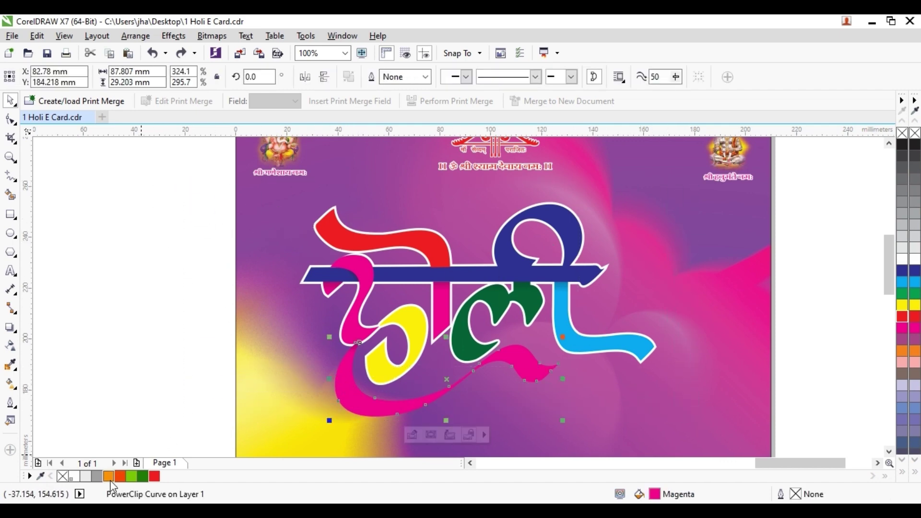
{"action": "right_click", "coordinate": [85, 476]}
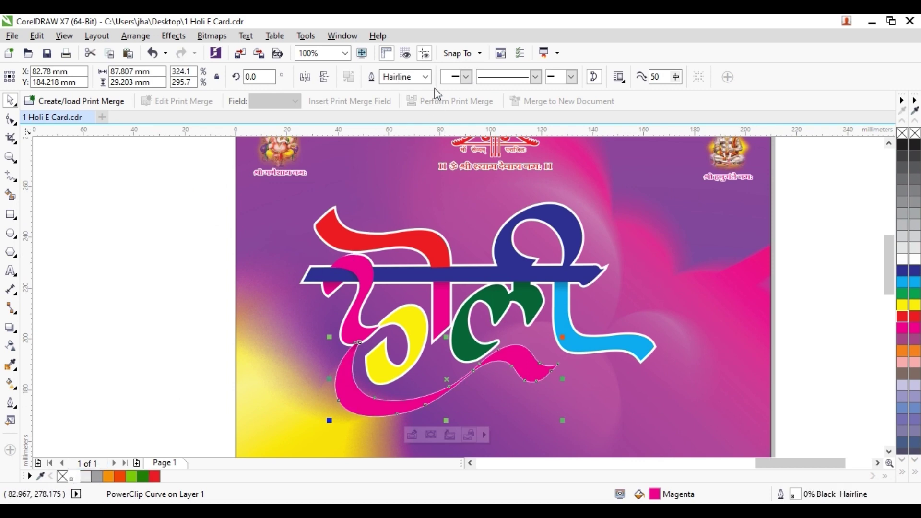
{"action": "left_click", "coordinate": [425, 77]}
{"action": "left_click", "coordinate": [410, 132]}
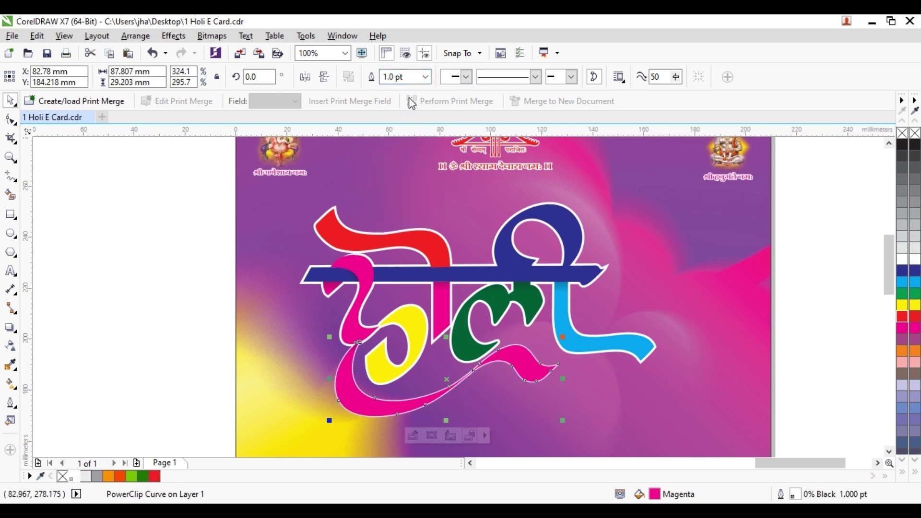
{"action": "left_click", "coordinate": [425, 77]}
{"action": "left_click", "coordinate": [412, 150]}
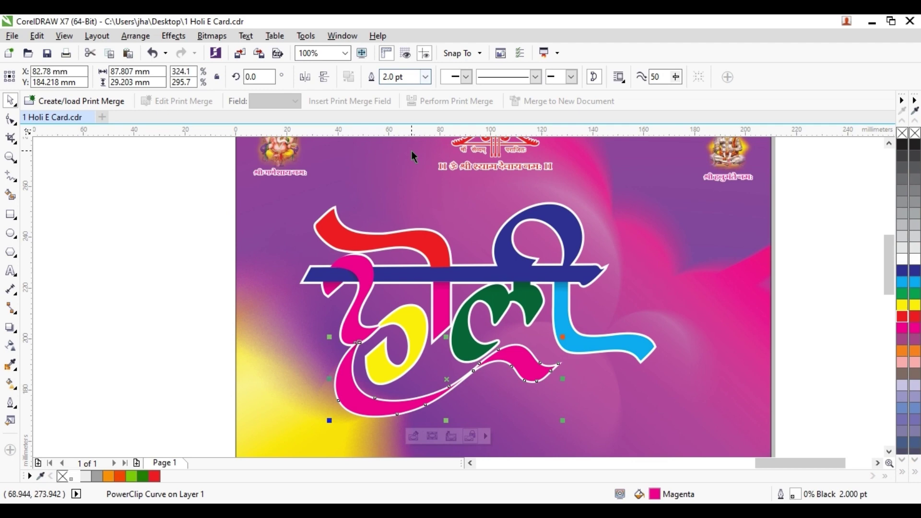
{"action": "left_click", "coordinate": [152, 300]}
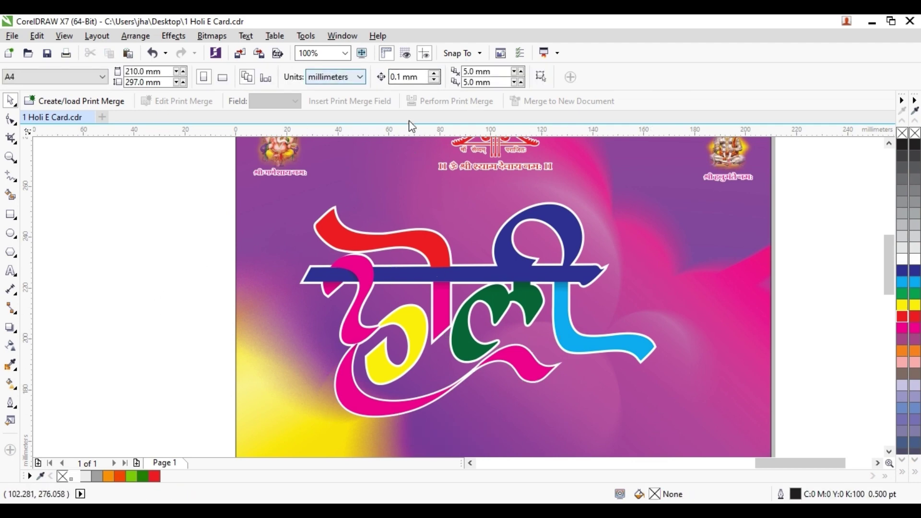
- Group all the Holi lettering pieces again and move the group closer to the page's left edge
{"action": "left_click_drag", "start_coordinate": [201, 194], "coordinate": [709, 434]}
{"action": "key", "text": "ctrl+g"}
{"action": "scroll", "coordinate": [490, 253], "scroll_direction": "down", "scroll_amount": 1}
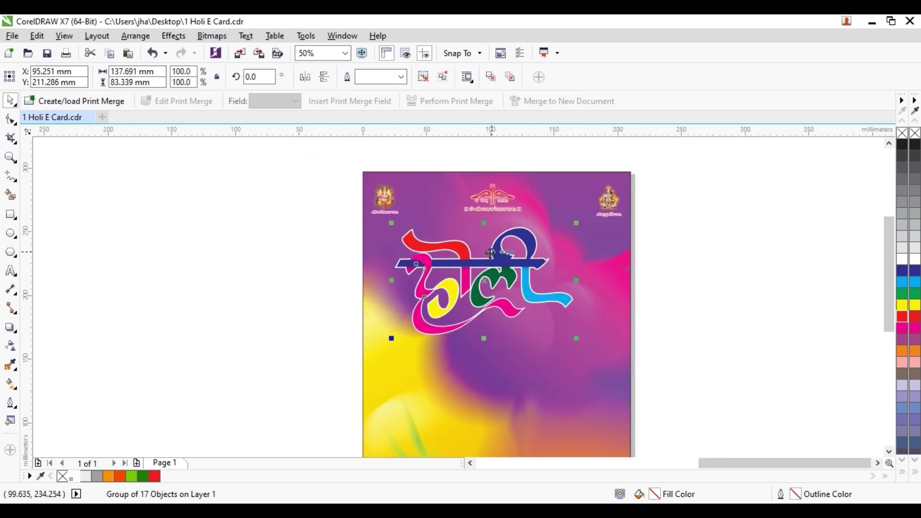
{"action": "left_click_drag", "start_coordinate": [469, 251], "coordinate": [398, 265]}
{"action": "scroll", "coordinate": [374, 280], "scroll_direction": "up", "scroll_amount": 1}
{"action": "scroll", "coordinate": [367, 247], "scroll_direction": "down", "scroll_amount": 1}
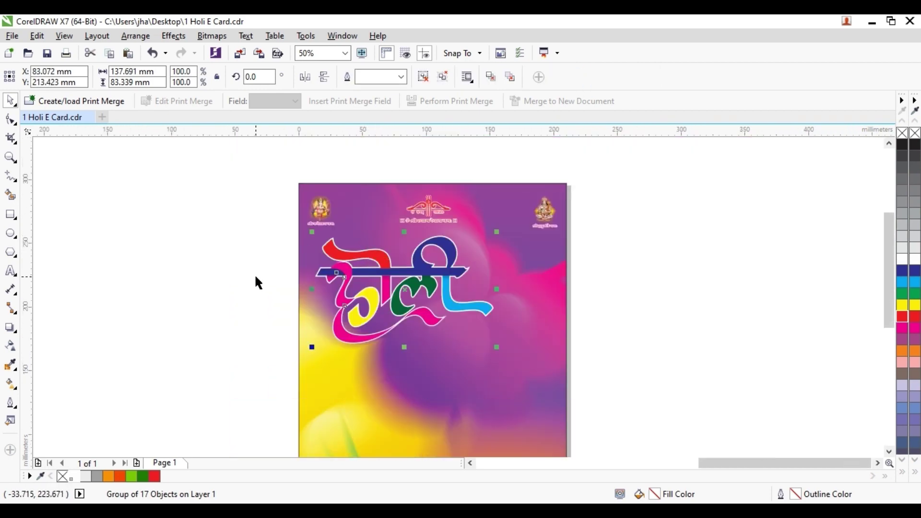
{"action": "left_click", "coordinate": [258, 283]}
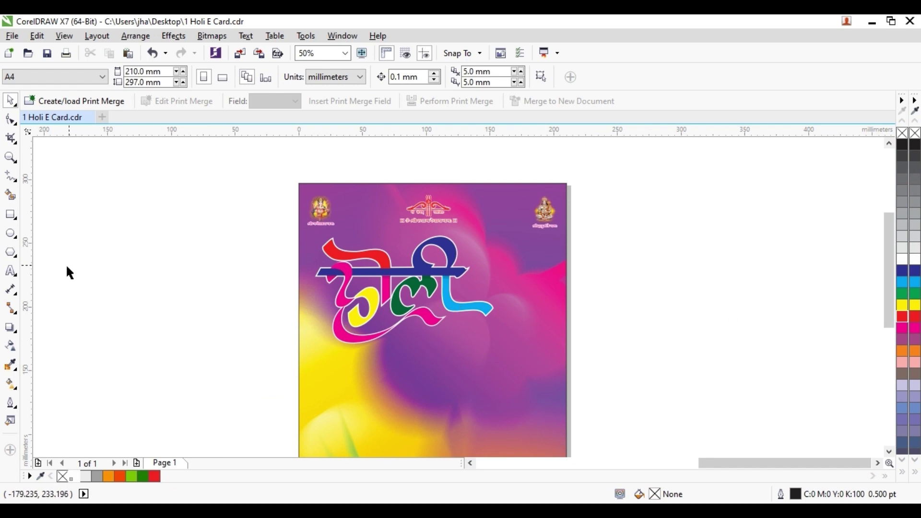
- Add the artistic text "मंगल मिलन समारोह" below the Holi lettering in the Kruti Dev 712 font
{"action": "left_click", "coordinate": [11, 271]}
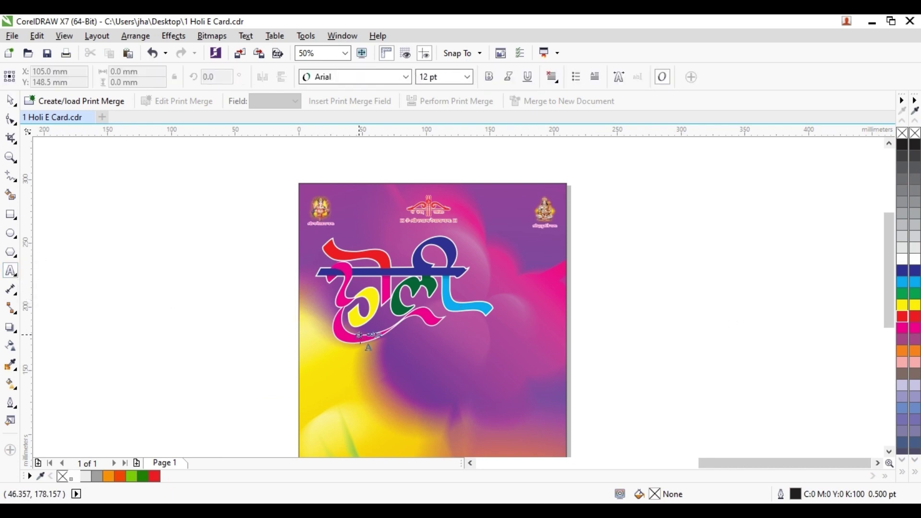
{"action": "left_click", "coordinate": [420, 357]}
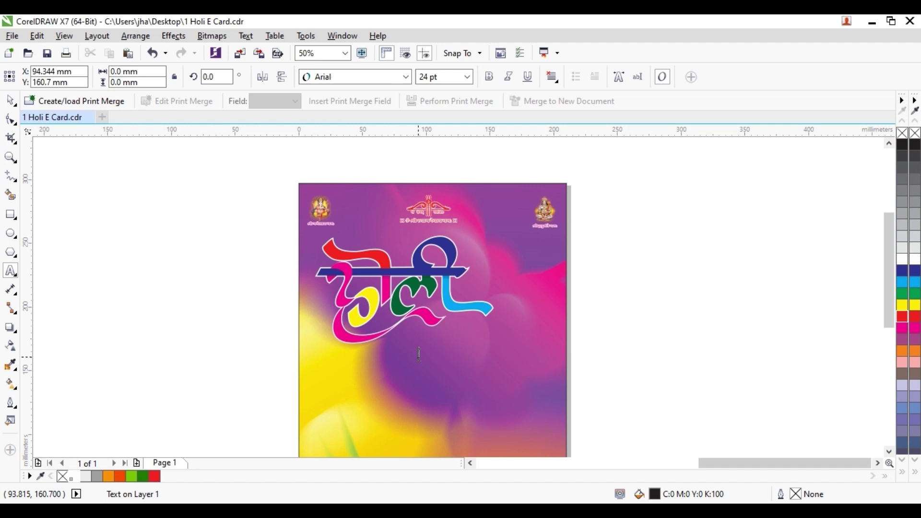
{"action": "left_click", "coordinate": [341, 78]}
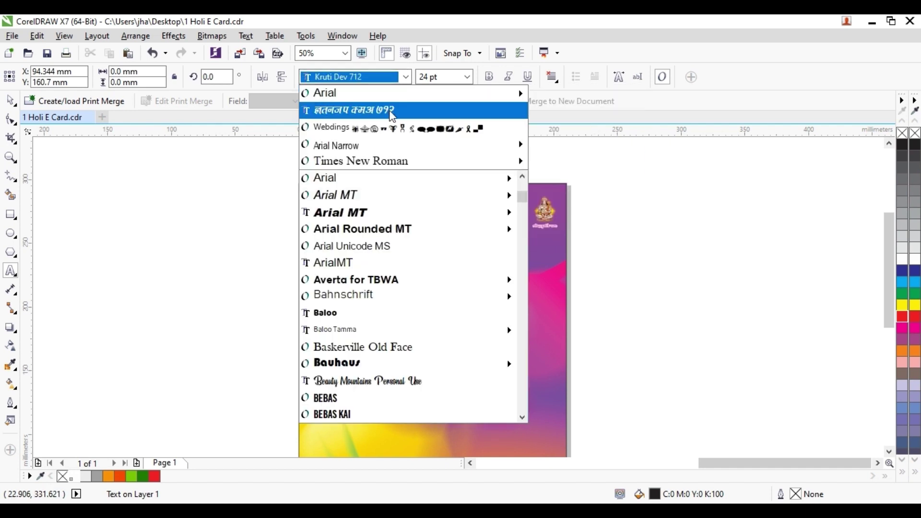
{"action": "left_click", "coordinate": [354, 111]}
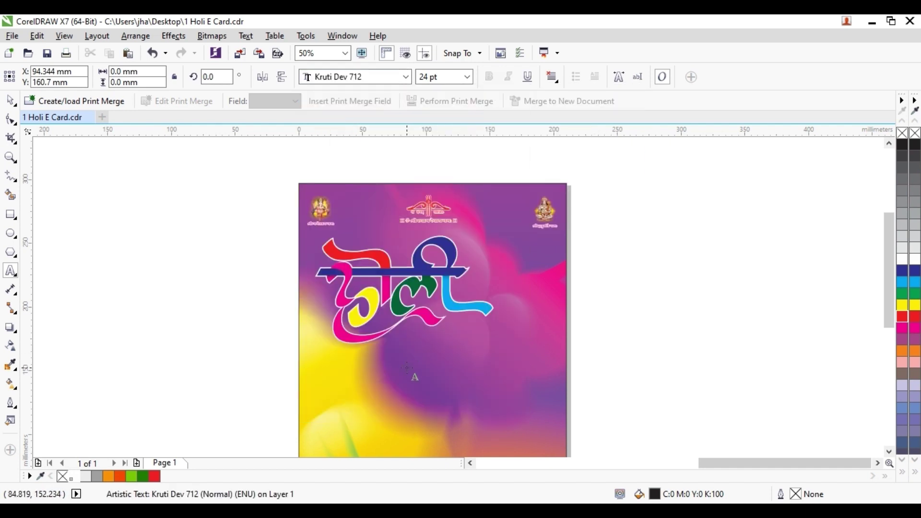
{"action": "scroll", "coordinate": [409, 366], "scroll_direction": "up", "scroll_amount": 2}
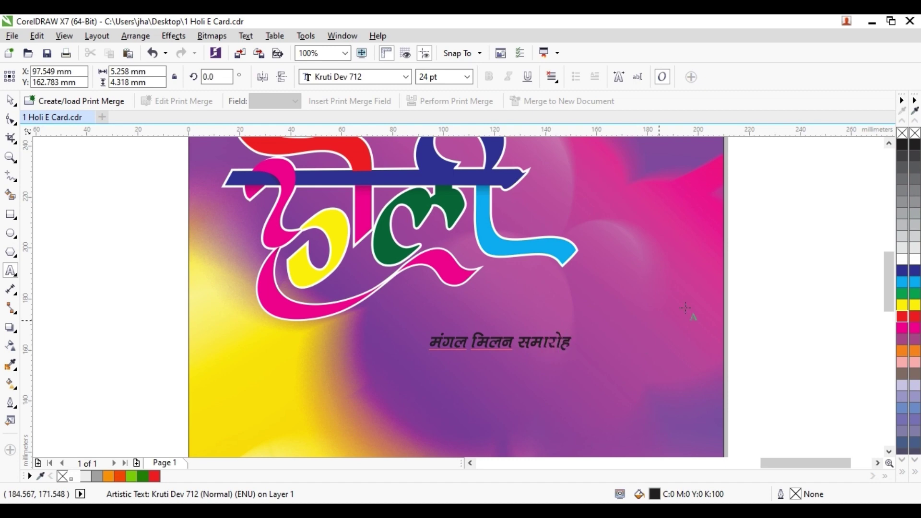
{"action": "key", "text": "ctrl+space"}
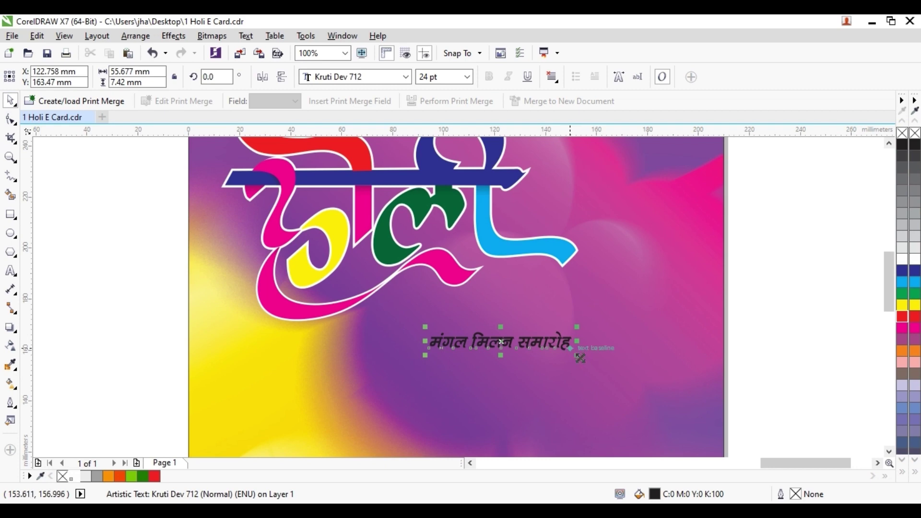
- Enlarge the मंगल मिलन समारोह text to about 125 mm wide and position it just below the Holi lettering's swoosh
{"action": "left_click", "coordinate": [595, 367], "text": "shift"}
{"action": "left_click", "coordinate": [773, 353]}
{"action": "left_click", "coordinate": [513, 342]}
{"action": "left_click_drag", "start_coordinate": [578, 355], "coordinate": [647, 395]}
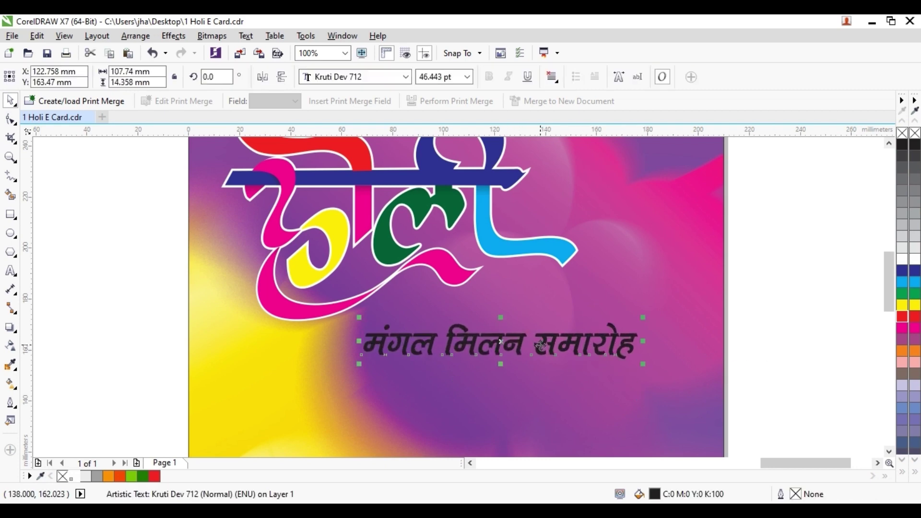
{"action": "left_click_drag", "start_coordinate": [541, 345], "coordinate": [556, 321]}
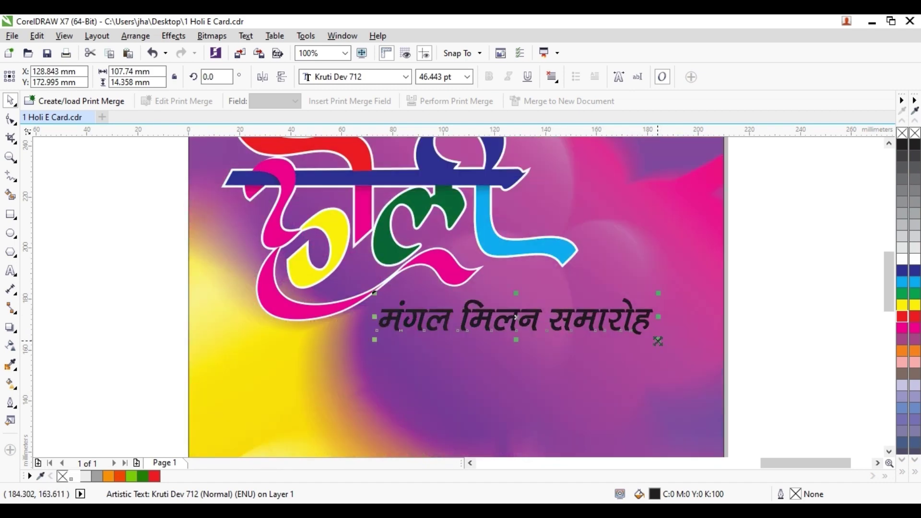
{"action": "left_click_drag", "start_coordinate": [657, 341], "coordinate": [703, 343]}
{"action": "left_click_drag", "start_coordinate": [552, 311], "coordinate": [552, 309]}
- Outline the मंगल मिलन समारोह text in white at 3.0 pt, behind the fill and scaling with the object, with round corners and caps
{"action": "right_click", "coordinate": [75, 477]}
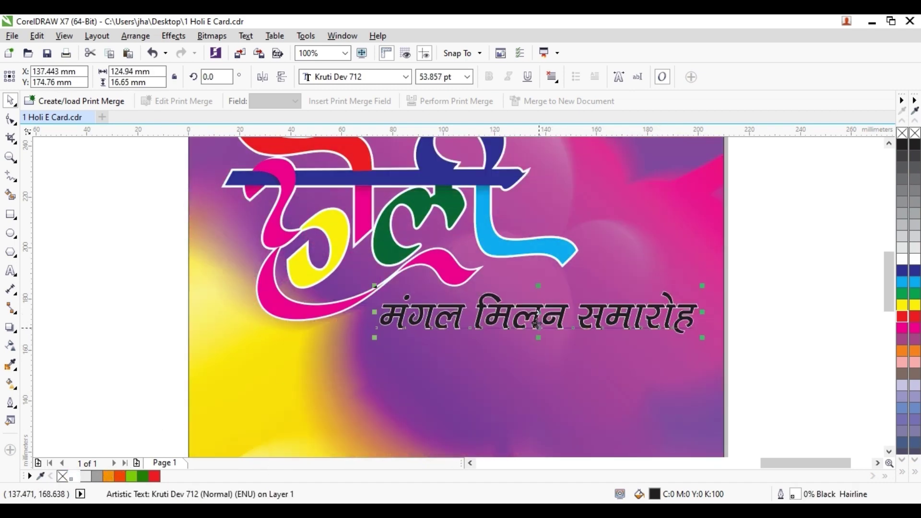
{"action": "double_click", "coordinate": [796, 497]}
{"action": "left_click", "coordinate": [378, 177]}
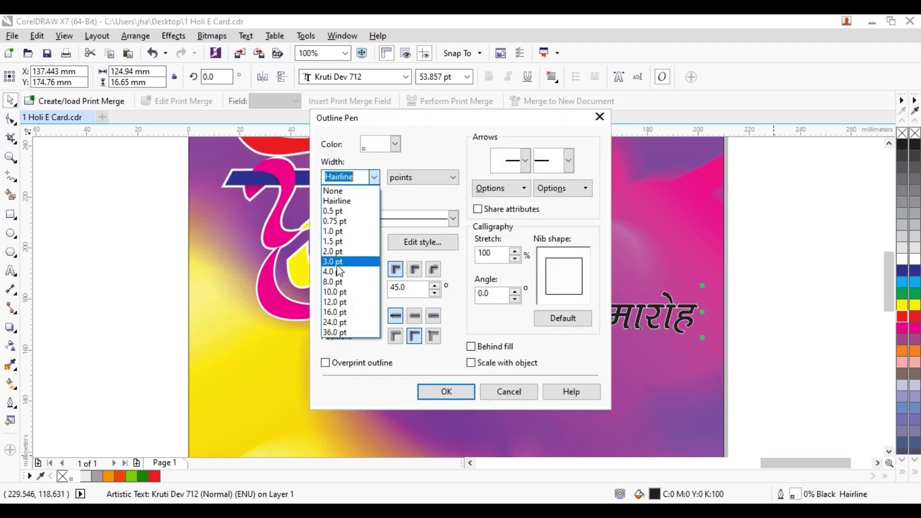
{"action": "left_click", "coordinate": [339, 264]}
{"action": "left_click", "coordinate": [496, 346]}
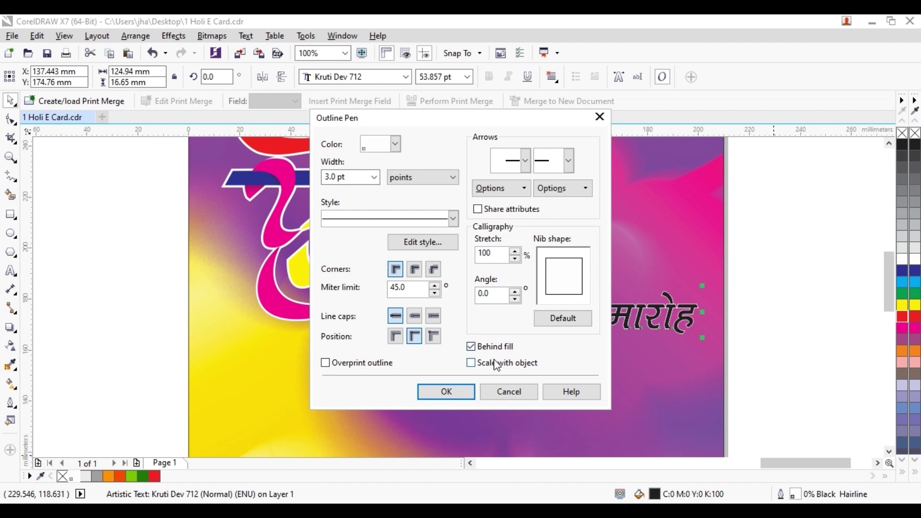
{"action": "left_click", "coordinate": [415, 316]}
{"action": "left_click", "coordinate": [415, 269]}
{"action": "left_click", "coordinate": [447, 391]}
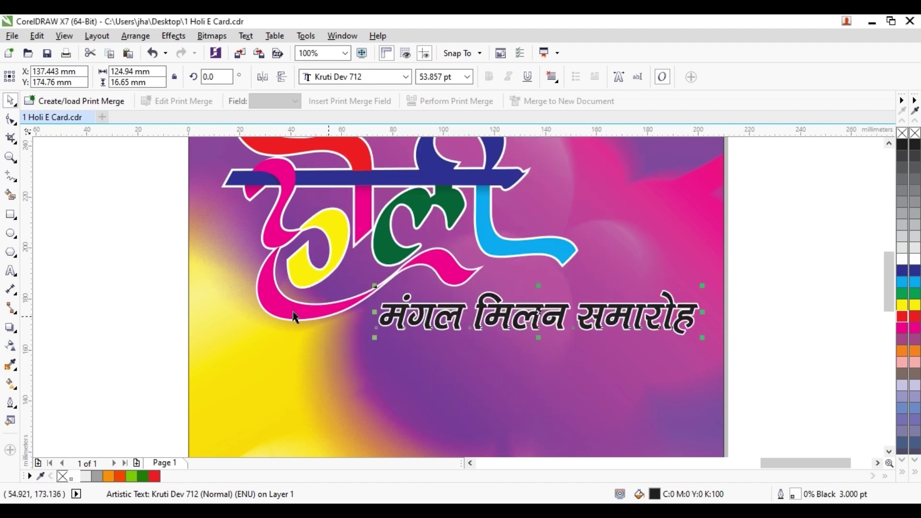
- Colour the word मंगल magenta and the word समारोह red
{"action": "left_click", "coordinate": [11, 271]}
{"action": "left_click_drag", "start_coordinate": [468, 317], "coordinate": [368, 320]}
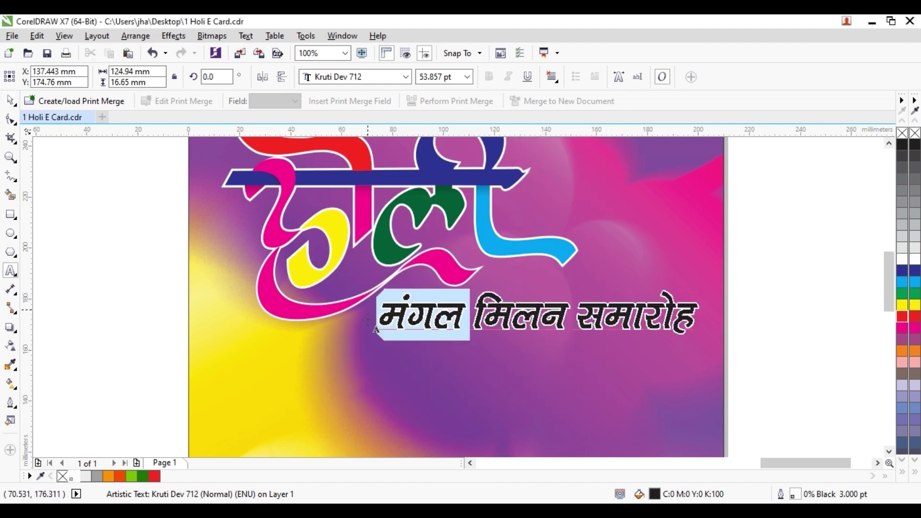
{"action": "left_click", "coordinate": [902, 327]}
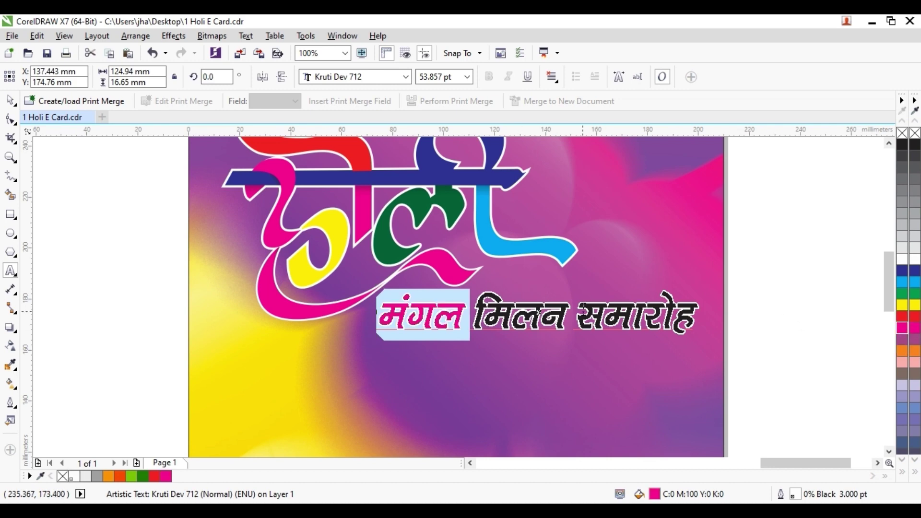
{"action": "left_click_drag", "start_coordinate": [574, 314], "coordinate": [754, 304]}
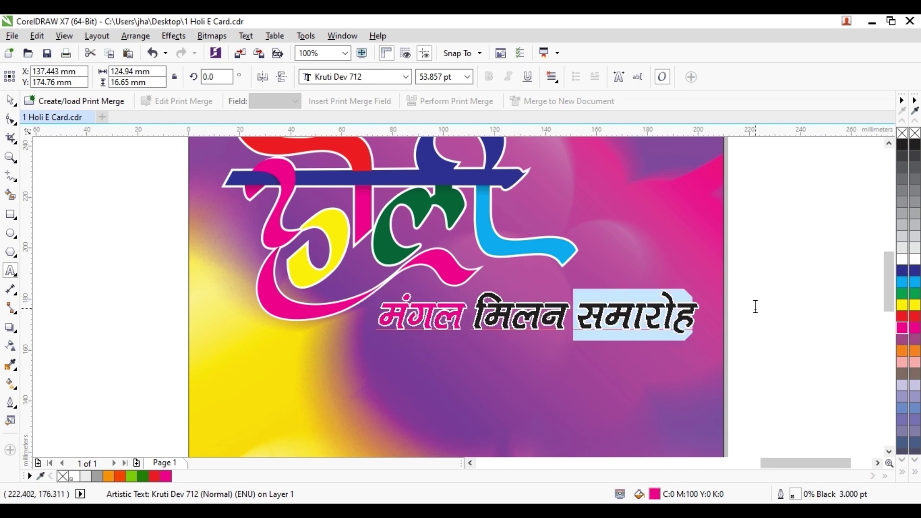
{"action": "left_click", "coordinate": [157, 476]}
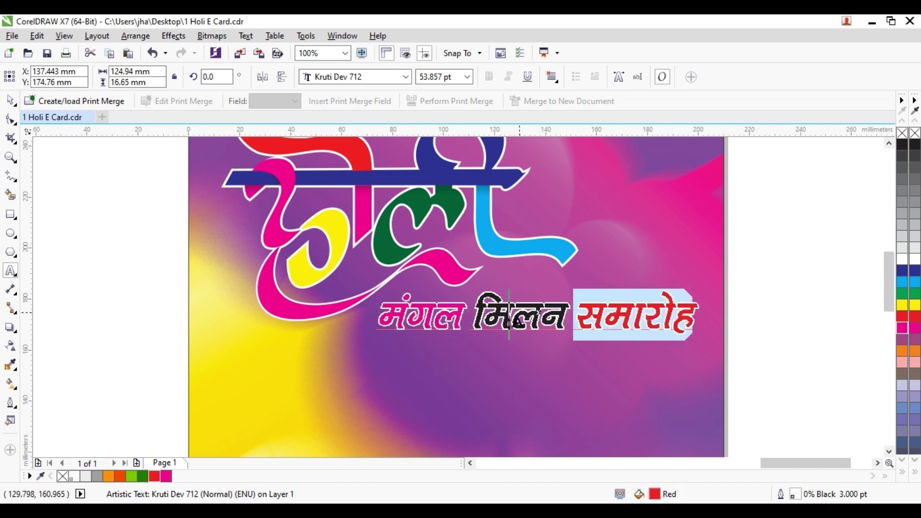
- Colour the middle word मिलन blue and finish editing the text
{"action": "left_click_drag", "start_coordinate": [520, 312], "coordinate": [573, 319]}
{"action": "key", "text": "ctrl+z"}
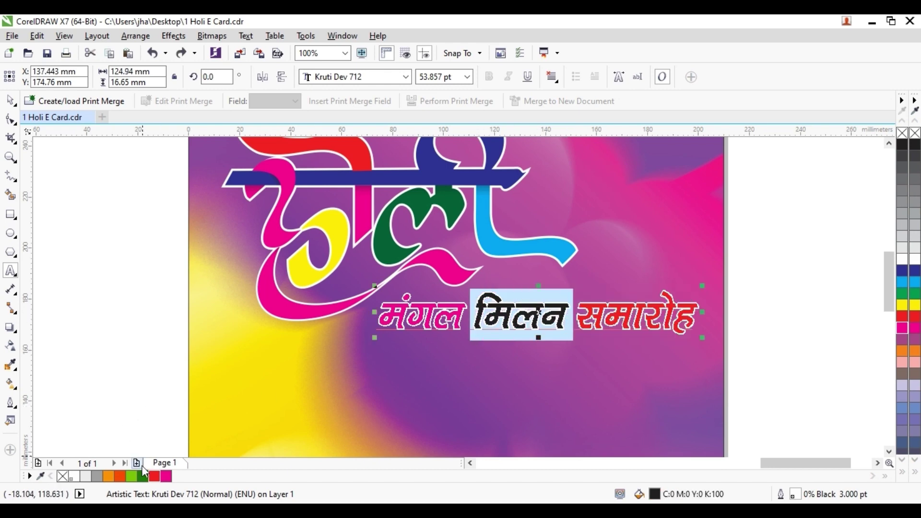
{"action": "left_click", "coordinate": [903, 270]}
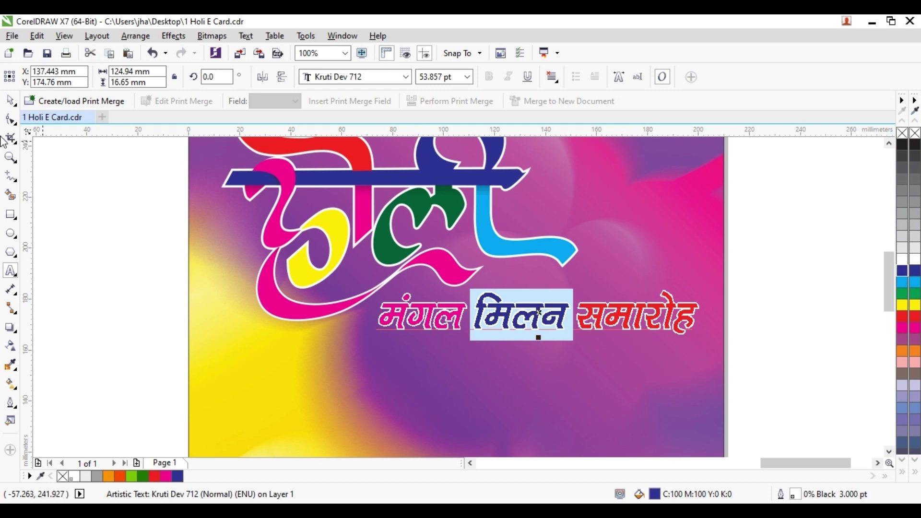
{"action": "key", "text": "Escape"}
{"action": "key", "text": "Escape"}
- Set the outline width of the मंगल मिलन समारोह text to 4 pt
{"action": "left_click_drag", "start_coordinate": [772, 355], "coordinate": [397, 283]}
{"action": "double_click", "coordinate": [806, 499]}
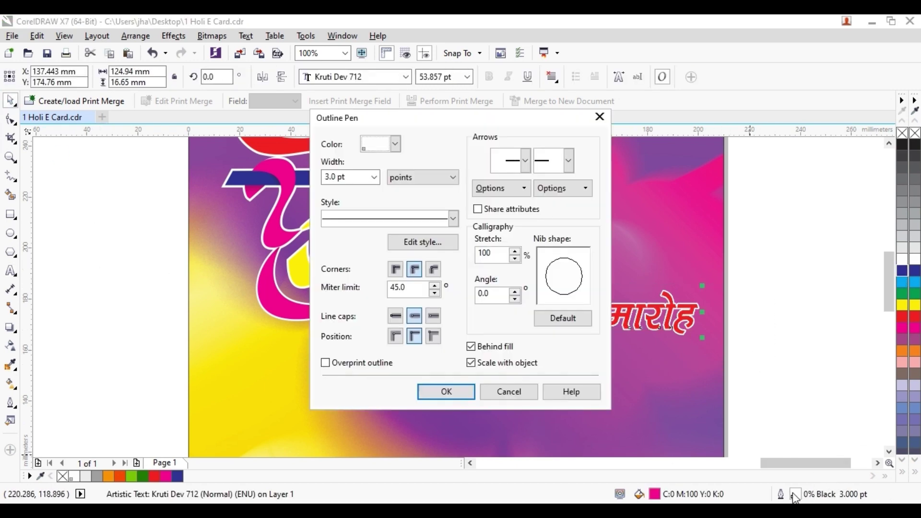
{"action": "double_click", "coordinate": [357, 177]}
{"action": "type", "text": "4"}
{"action": "key", "text": "Return"}
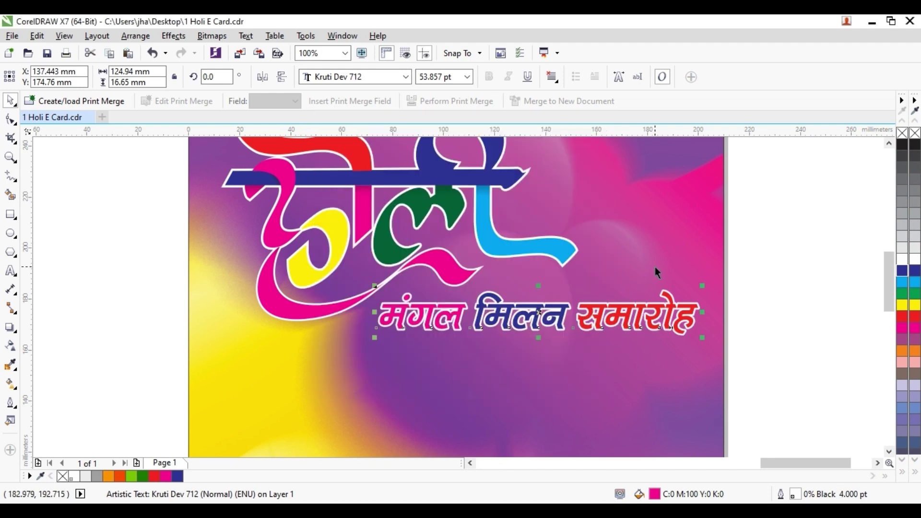
{"action": "scroll", "coordinate": [473, 317], "scroll_direction": "down", "scroll_amount": 2}
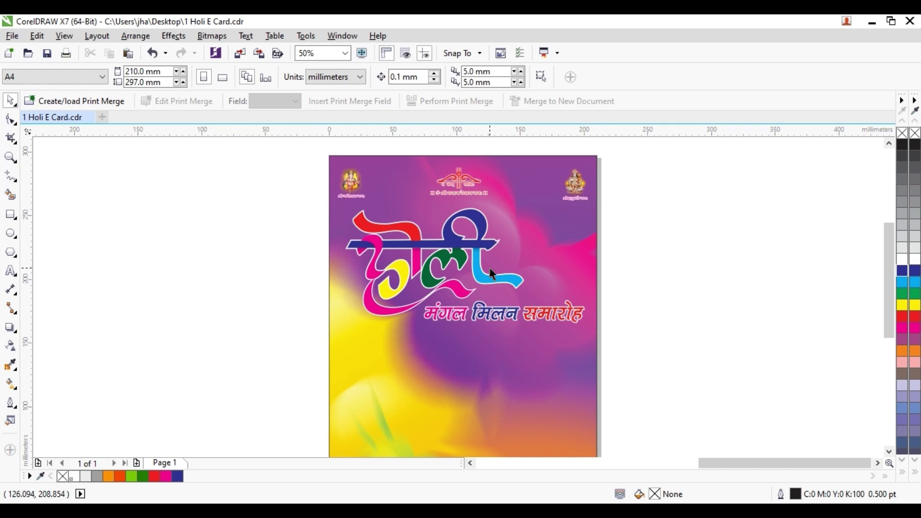
- Move the rounded Radha-Krishna picture frame onto the card below the मंगल मिलन समारोह title and centre it horizontally on the background
{"action": "scroll", "coordinate": [562, 275], "scroll_direction": "down", "scroll_amount": 1}
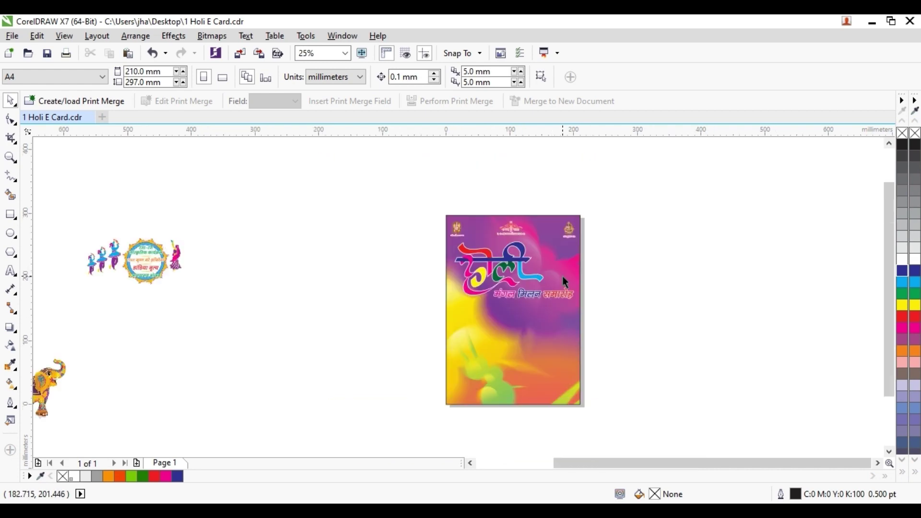
{"action": "left_click_drag", "start_coordinate": [309, 303], "coordinate": [602, 261]}
{"action": "left_click", "coordinate": [219, 299]}
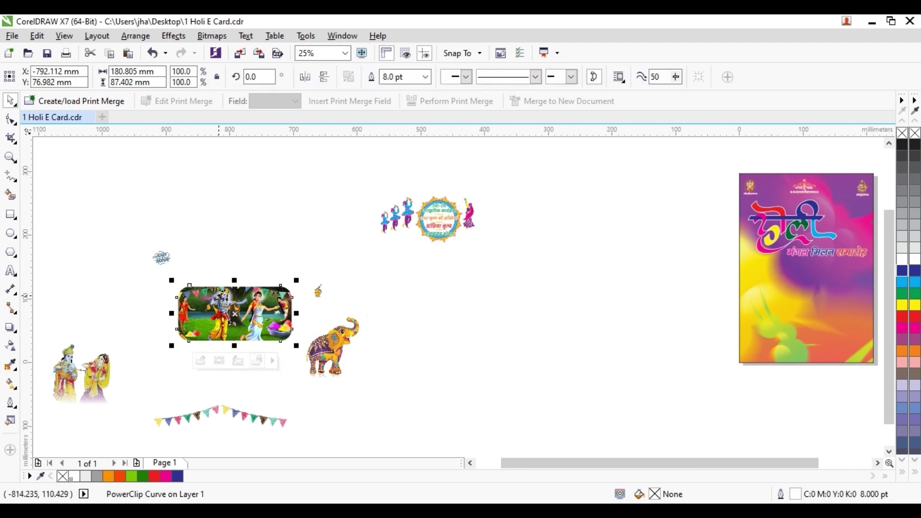
{"action": "left_click_drag", "start_coordinate": [244, 301], "coordinate": [420, 331]}
{"action": "scroll", "coordinate": [419, 345], "scroll_direction": "up", "scroll_amount": 1}
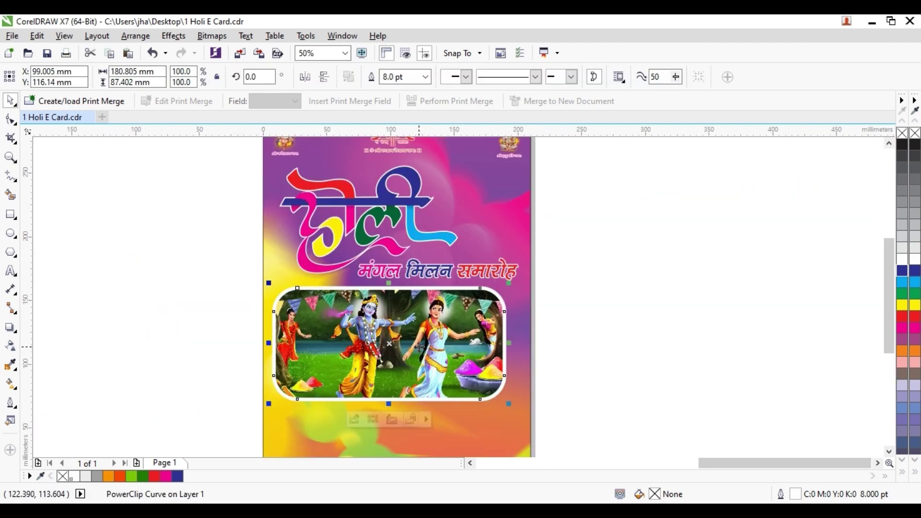
{"action": "left_click", "coordinate": [483, 417], "text": "shift"}
{"action": "key", "text": "c"}
{"action": "left_click", "coordinate": [372, 319]}
{"action": "scroll", "coordinate": [369, 317], "scroll_direction": "up", "scroll_amount": 1}
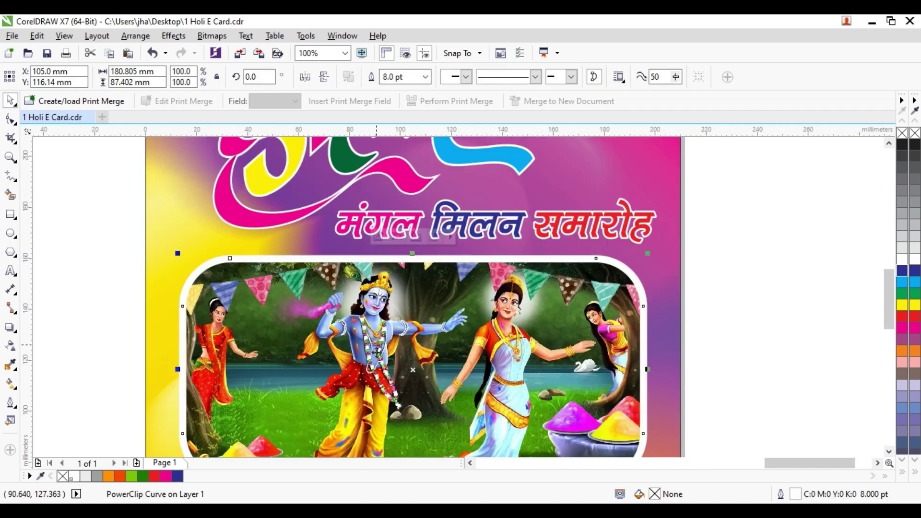
{"action": "scroll", "coordinate": [376, 353], "scroll_direction": "down", "scroll_amount": 1}
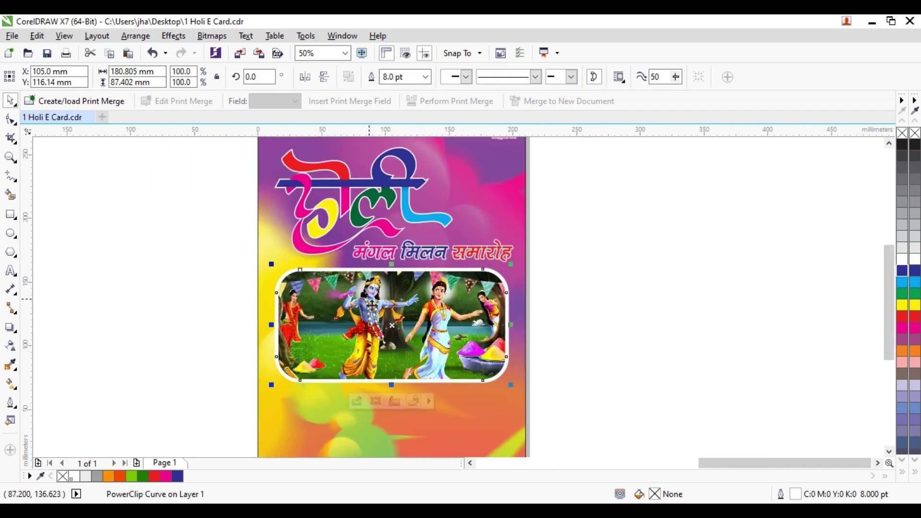
- Try to take the scene image and the bunting out of the rounded picture frame and move them apart
{"action": "left_click", "coordinate": [395, 402]}
{"action": "left_click", "coordinate": [646, 359]}
{"action": "left_click_drag", "start_coordinate": [476, 324], "coordinate": [771, 331]}
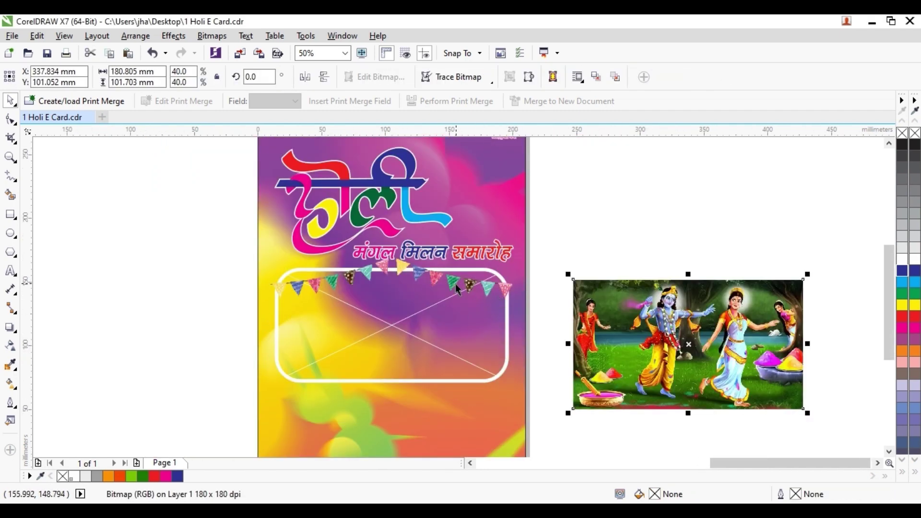
{"action": "left_click_drag", "start_coordinate": [455, 285], "coordinate": [625, 237]}
{"action": "key", "text": "ctrl+z"}
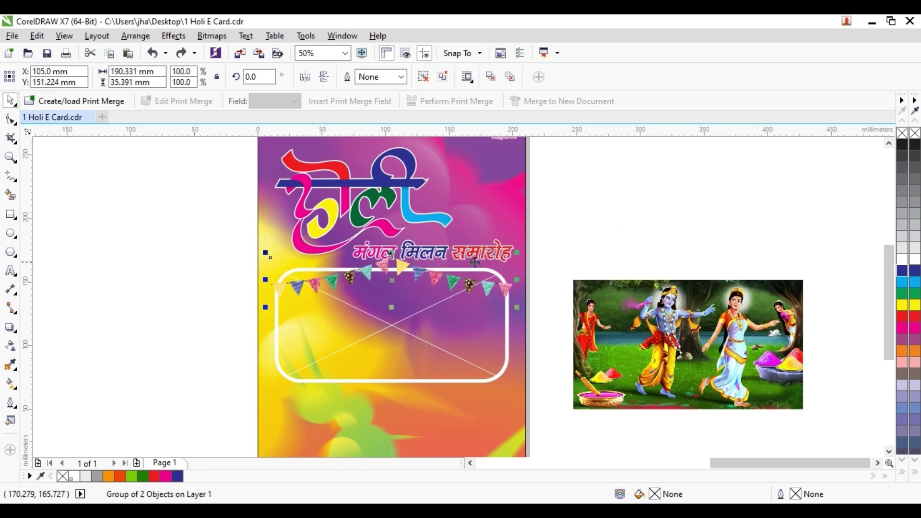
{"action": "key", "text": "ctrl+z"}
{"action": "key", "text": "ctrl+z"}
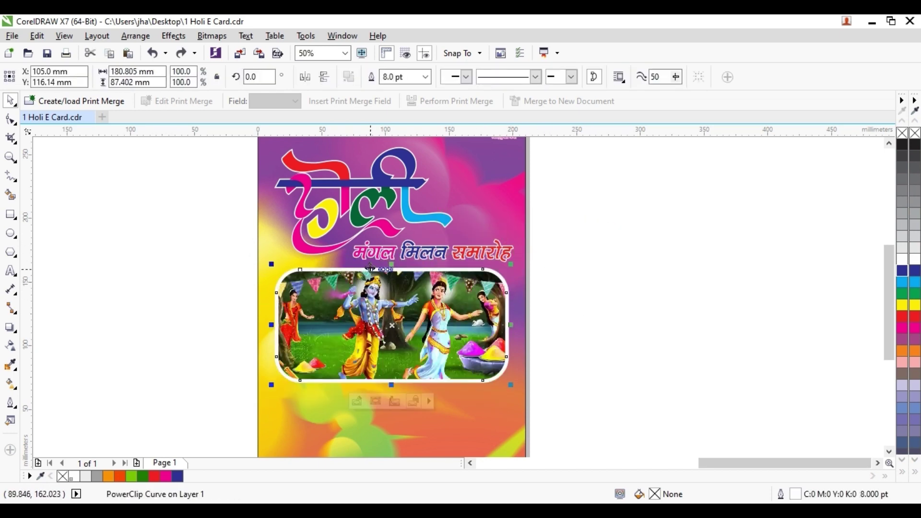
- Try removing and recolouring the outline of the rounded picture frame
{"action": "right_click", "coordinate": [63, 476]}
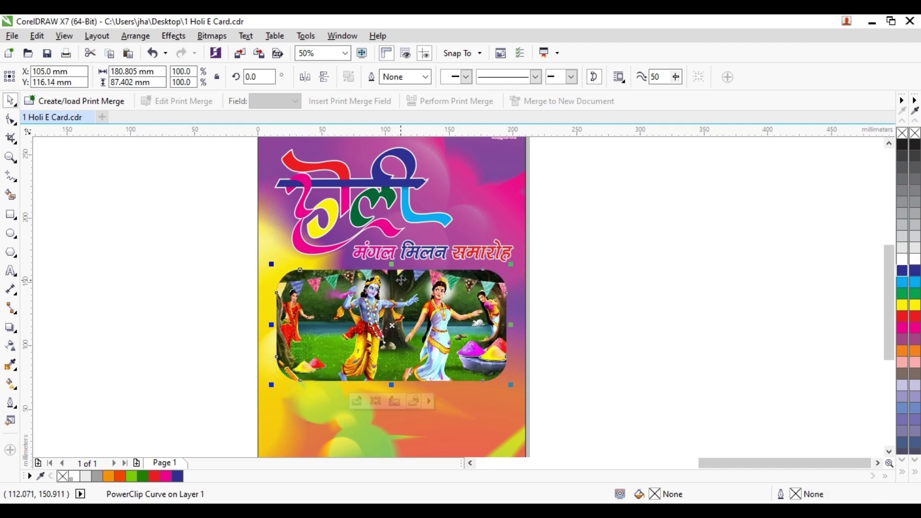
{"action": "right_click", "coordinate": [86, 476]}
{"action": "left_click", "coordinate": [125, 287]}
{"action": "key", "text": "ctrl+z"}
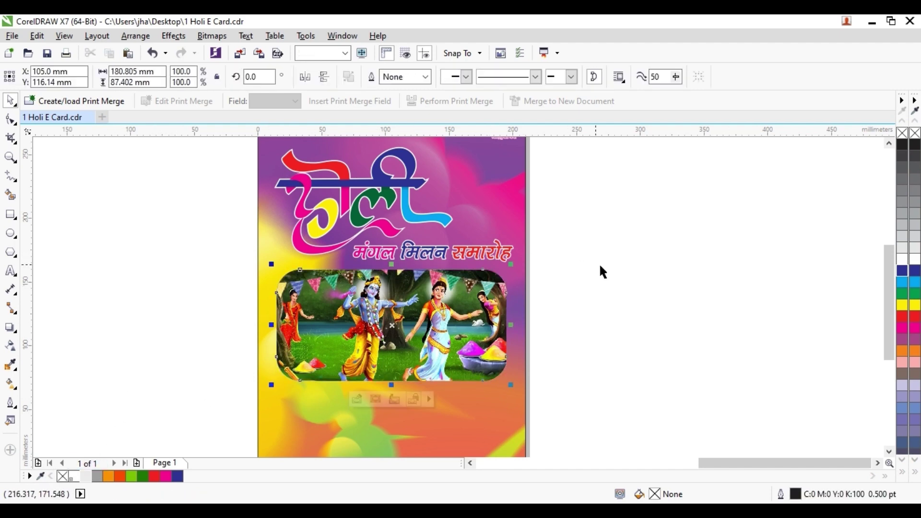
{"action": "left_click", "coordinate": [620, 272]}
- Align the picture frame's centre horizontally with the card background and clear the selection
{"action": "left_click_drag", "start_coordinate": [522, 308], "coordinate": [581, 297]}
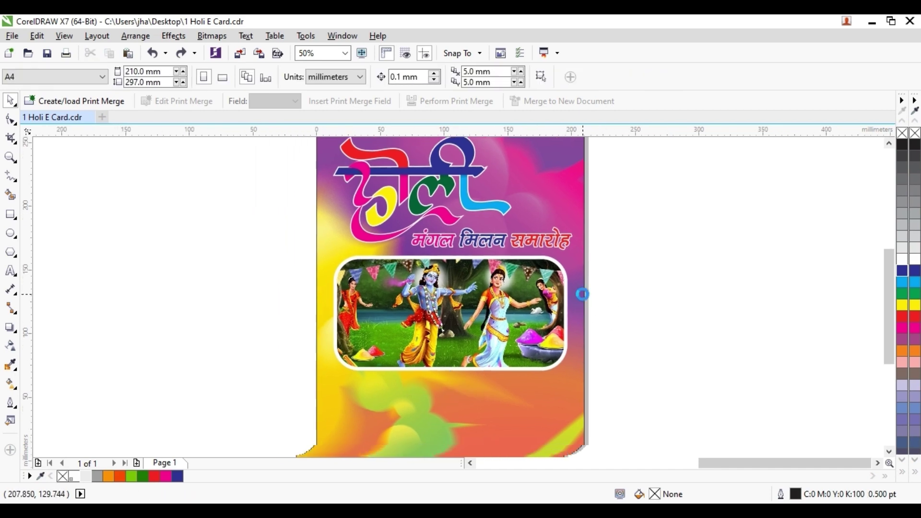
{"action": "left_click", "coordinate": [550, 288]}
{"action": "left_click", "coordinate": [531, 394], "text": "shift"}
{"action": "key", "text": "c"}
{"action": "left_click", "coordinate": [639, 329]}
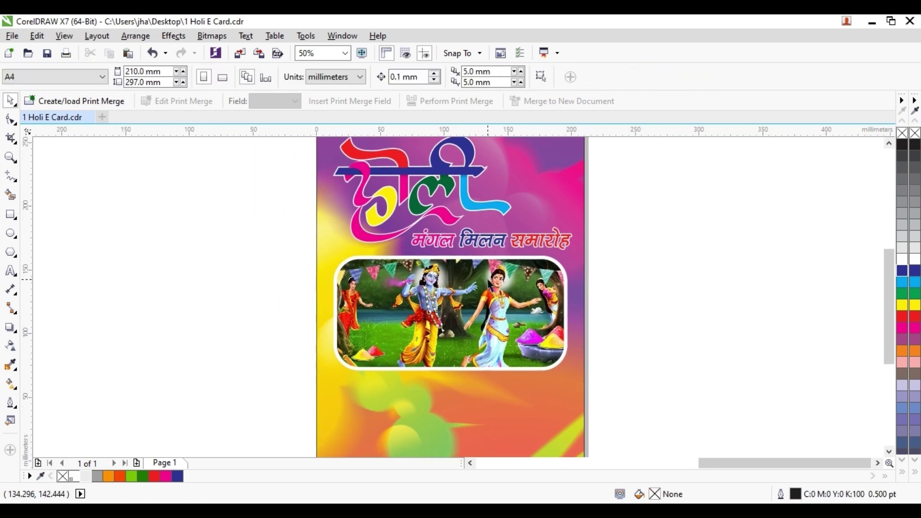
- Draw a circle about 40 mm in diameter on the empty area beside the card's upper half
{"action": "left_click", "coordinate": [10, 234]}
{"action": "left_click_drag", "start_coordinate": [626, 192], "coordinate": [671, 245]}
{"action": "scroll", "coordinate": [523, 251], "scroll_direction": "up", "scroll_amount": 2}
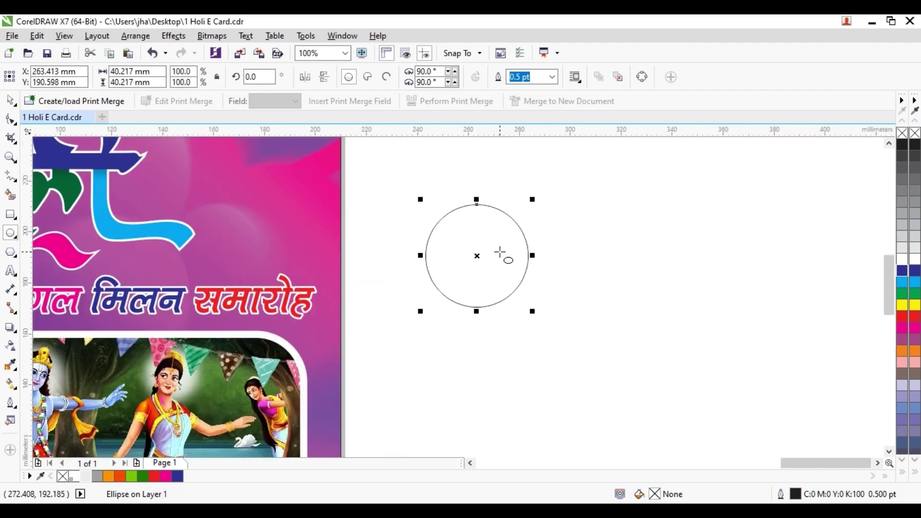
{"action": "key", "text": "space"}
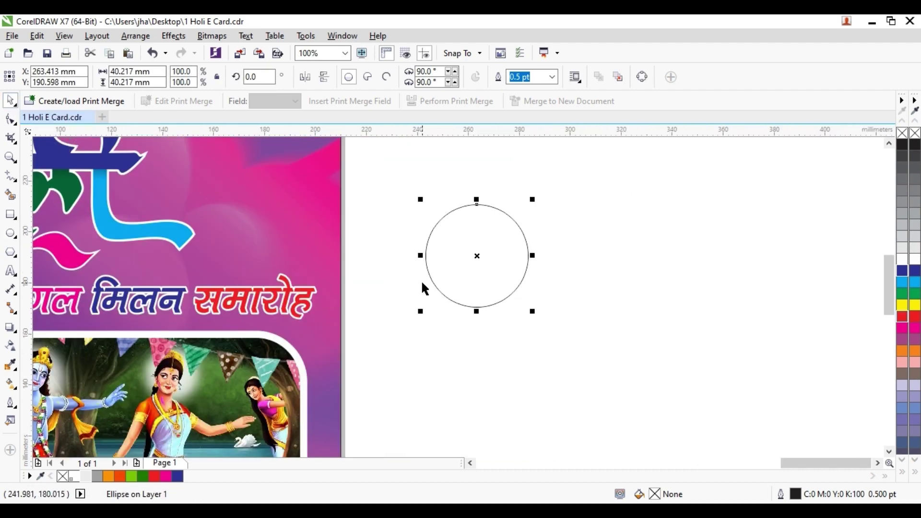
- Duplicate the circle in place and shrink the copy about its centre to about 35 mm in diameter
{"action": "left_click", "coordinate": [37, 35]}
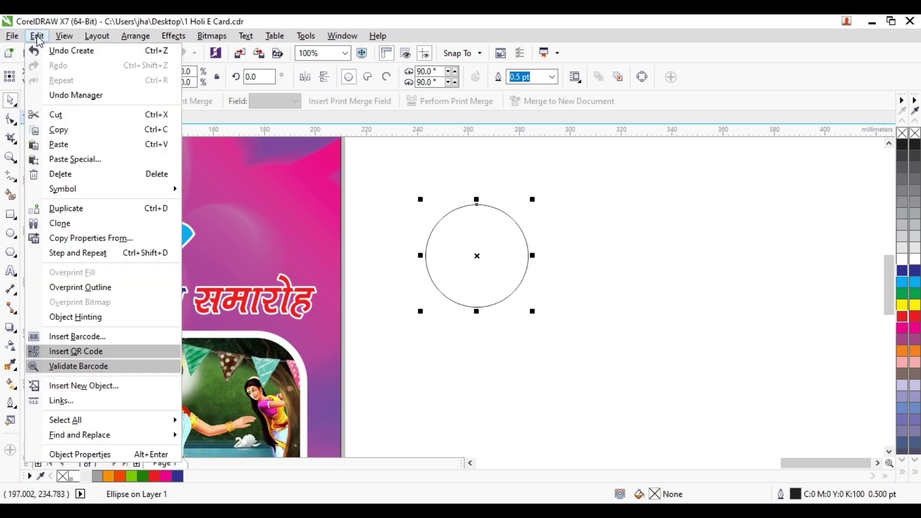
{"action": "left_click", "coordinate": [46, 130]}
{"action": "left_click", "coordinate": [37, 36]}
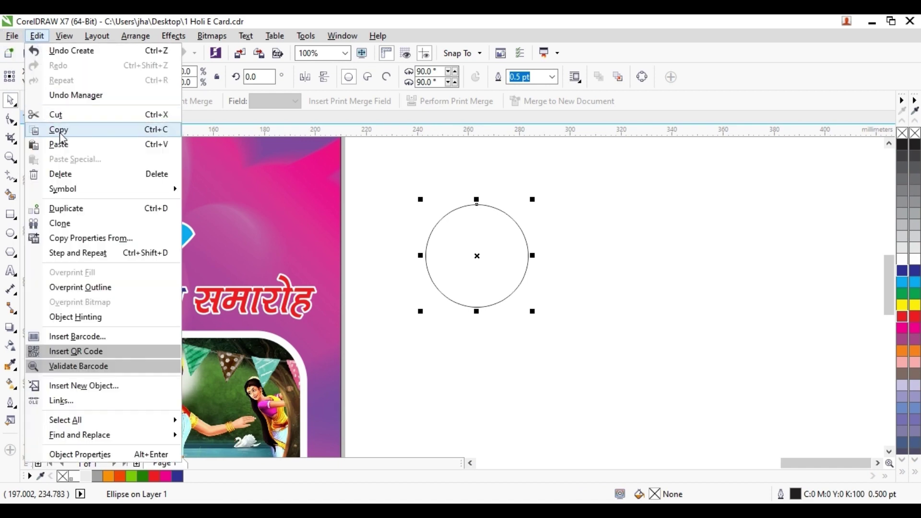
{"action": "left_click", "coordinate": [61, 142]}
{"action": "scroll", "coordinate": [527, 299], "scroll_direction": "up", "scroll_amount": 1}
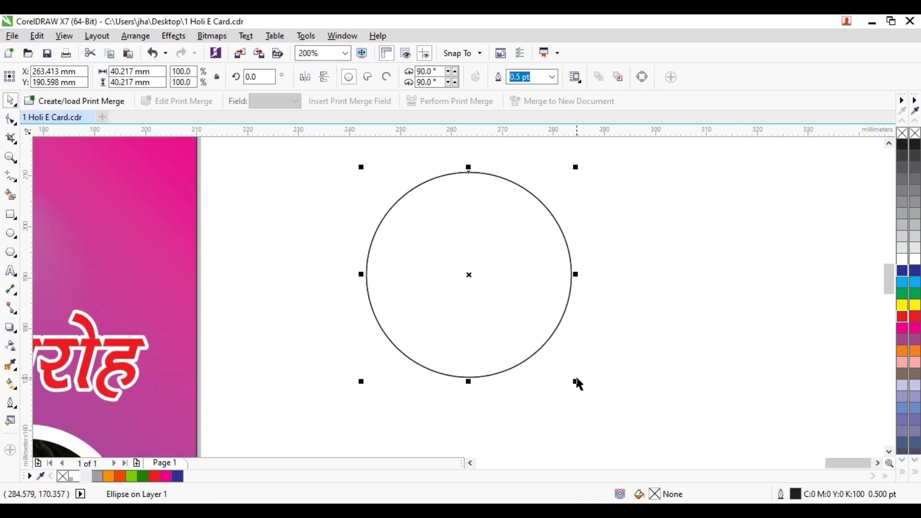
{"action": "left_click_drag", "start_coordinate": [575, 383], "coordinate": [563, 380]}
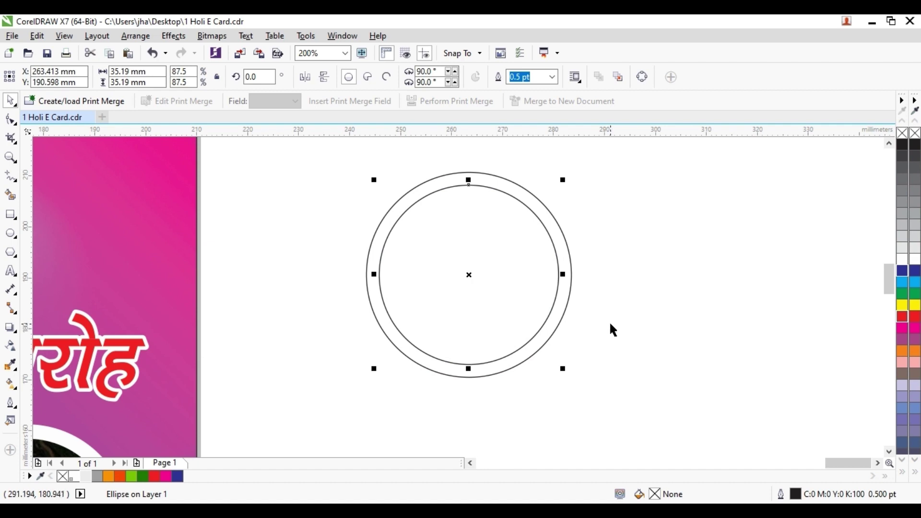
- Fill the outer circle with a diagonal linear gradient running from light grey through a mid-grey middle stop to white
{"action": "left_click", "coordinate": [569, 247]}
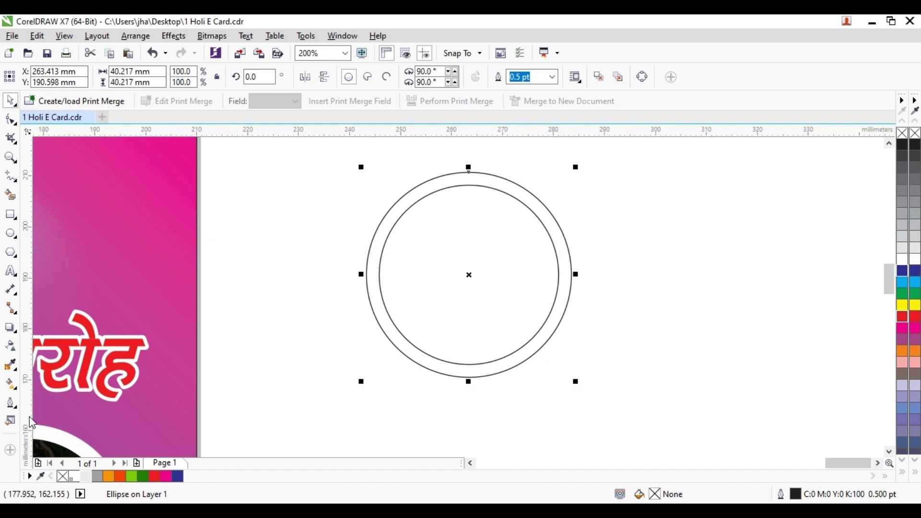
{"action": "left_click", "coordinate": [10, 384]}
{"action": "left_click_drag", "start_coordinate": [484, 174], "coordinate": [425, 367]}
{"action": "left_click_drag", "start_coordinate": [493, 175], "coordinate": [517, 183]}
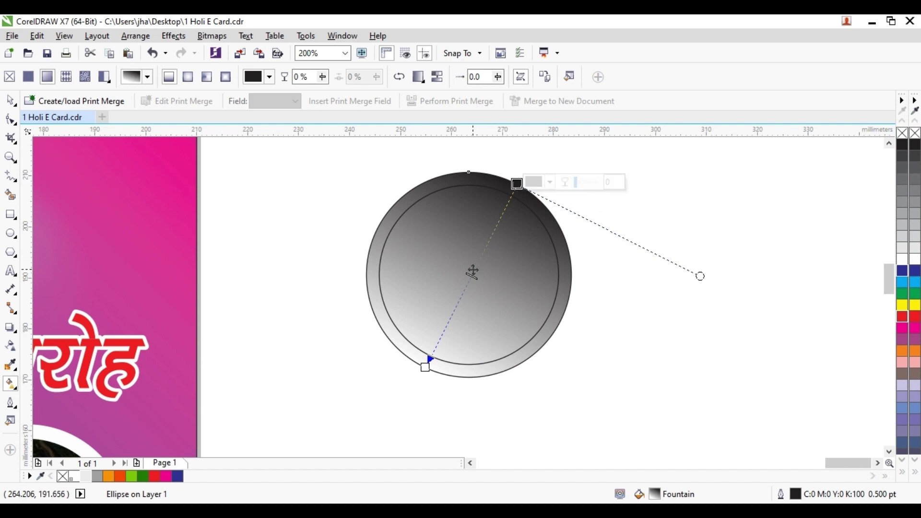
{"action": "left_click", "coordinate": [76, 477]}
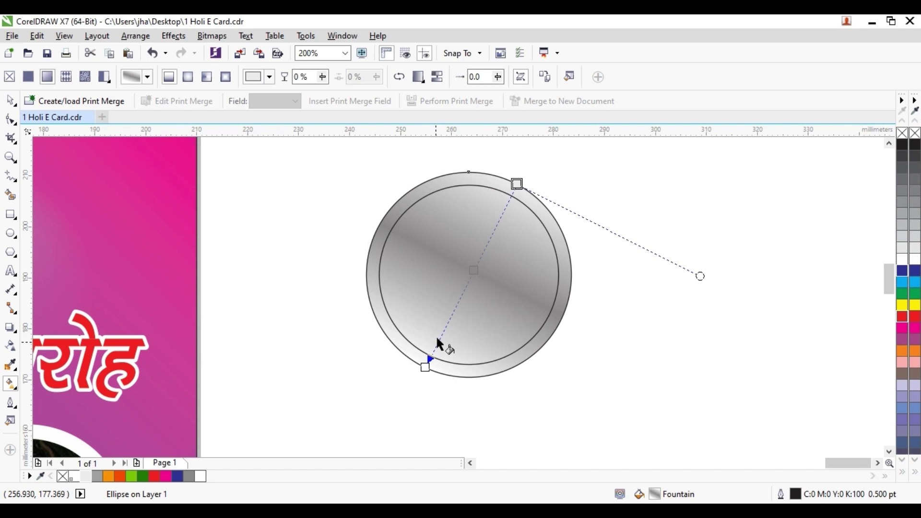
{"action": "left_click", "coordinate": [471, 275]}
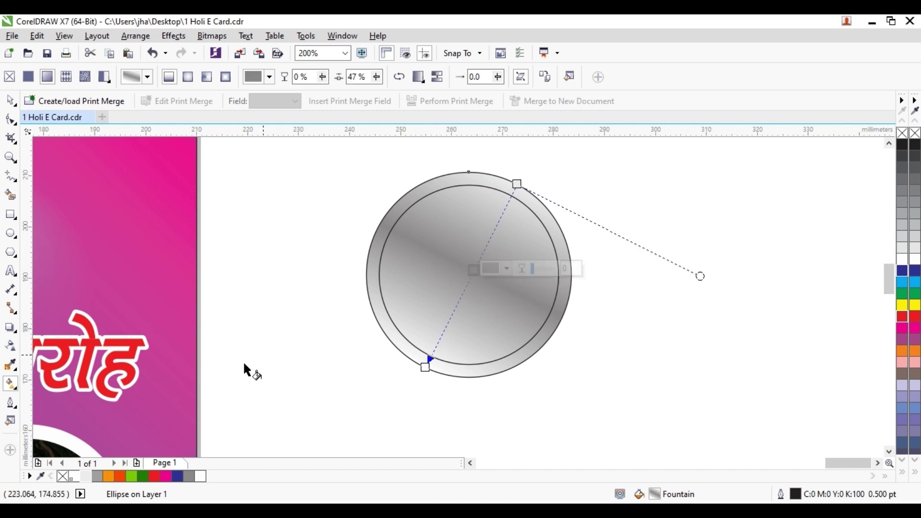
{"action": "left_click", "coordinate": [425, 367]}
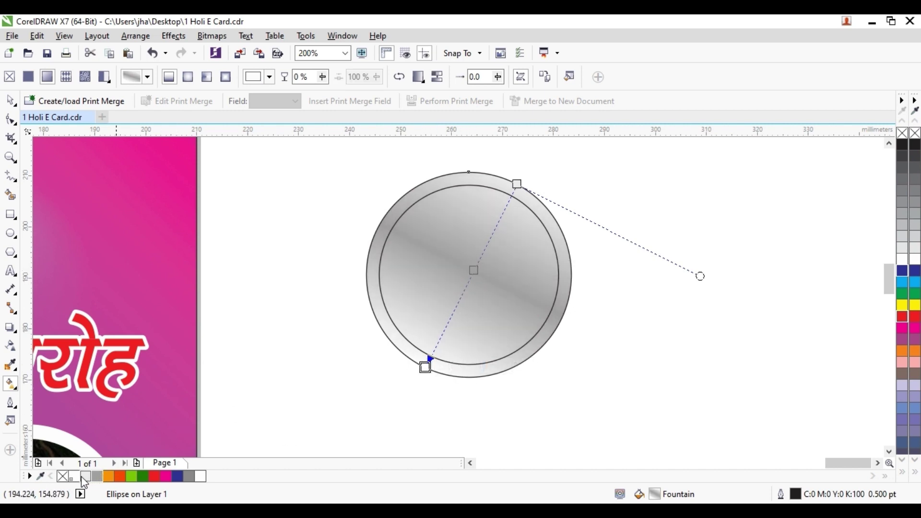
- Place two middle stops in the gradient, at 34% and 65%, and colour both darker grey
{"action": "double_click", "coordinate": [457, 304]}
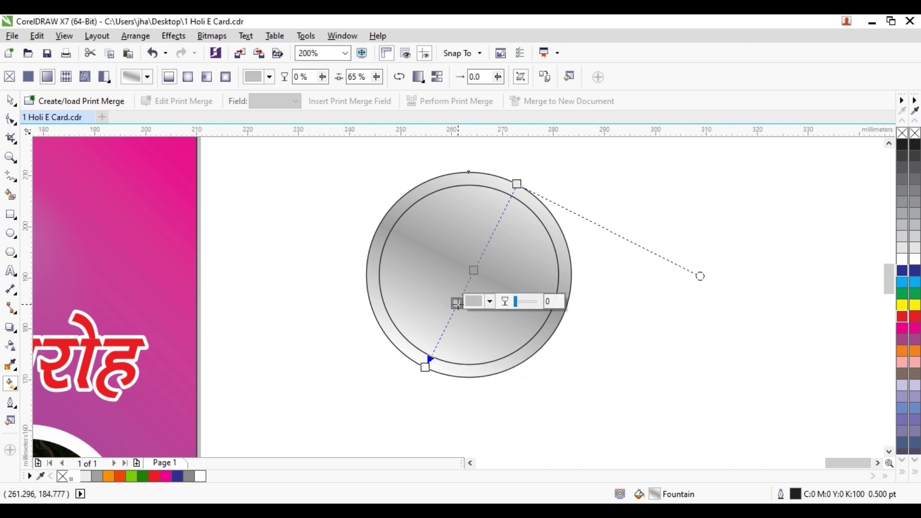
{"action": "left_click_drag", "start_coordinate": [491, 249], "coordinate": [491, 249]}
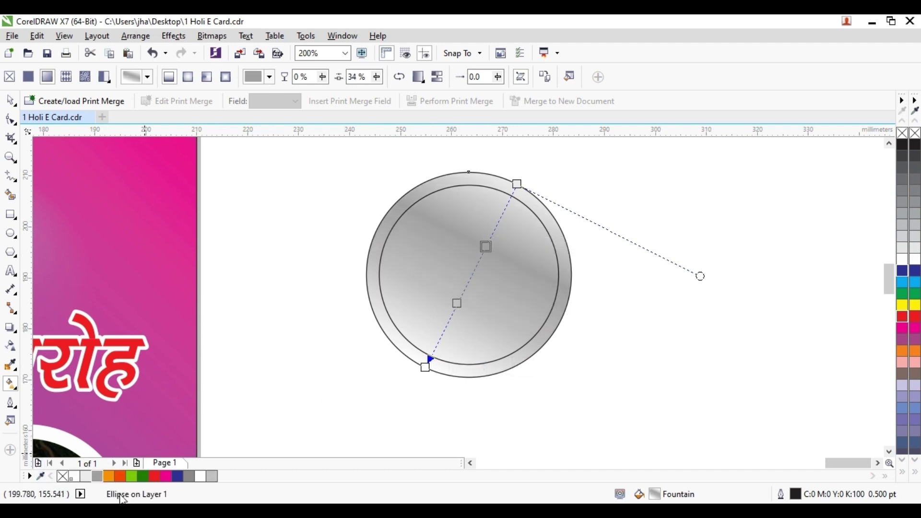
{"action": "left_click_drag", "start_coordinate": [188, 476], "coordinate": [297, 434]}
{"action": "left_click", "coordinate": [456, 304]}
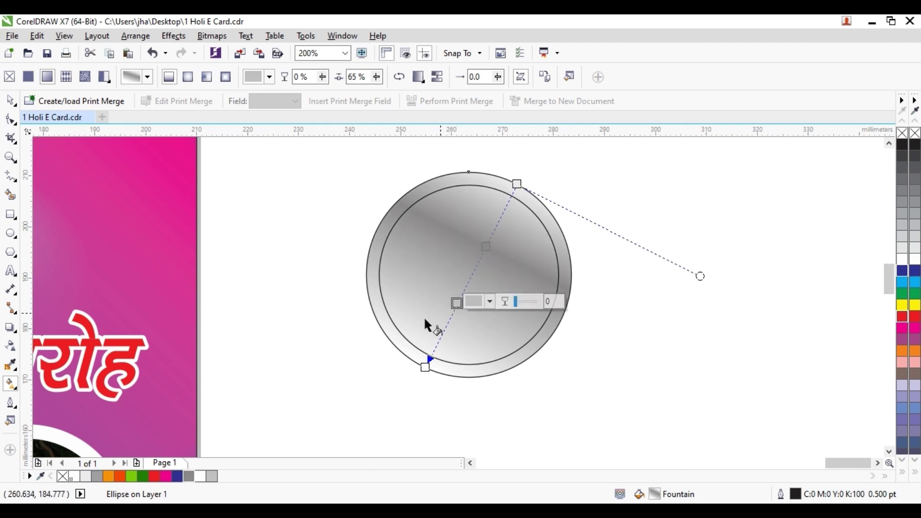
{"action": "left_click", "coordinate": [189, 474]}
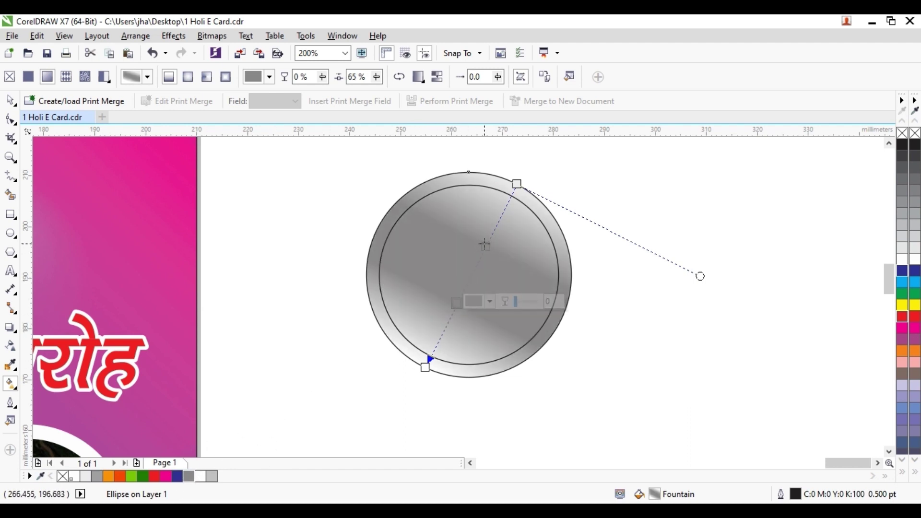
- Shorten the outer circle's gradient by pulling both end stops slightly inward, and deselect the circle
{"action": "left_click_drag", "start_coordinate": [517, 184], "coordinate": [511, 195]}
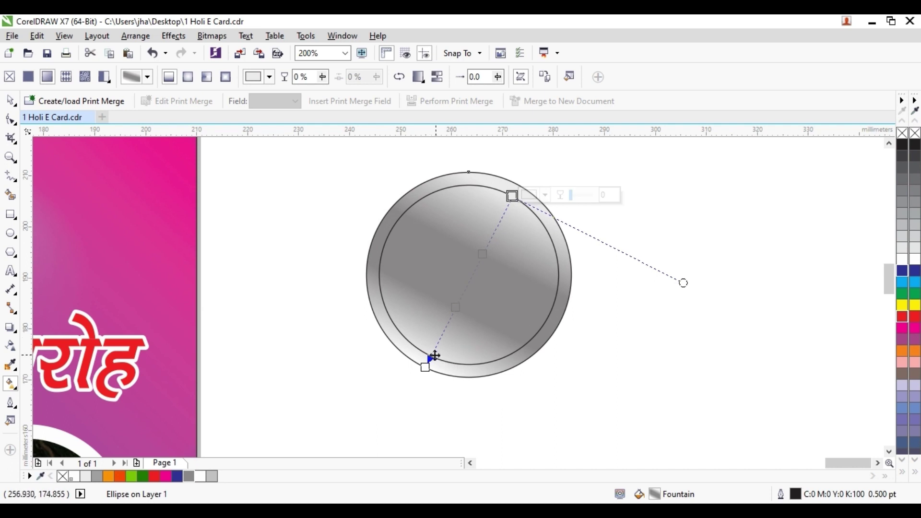
{"action": "left_click_drag", "start_coordinate": [424, 367], "coordinate": [429, 354]}
{"action": "left_click", "coordinate": [9, 100]}
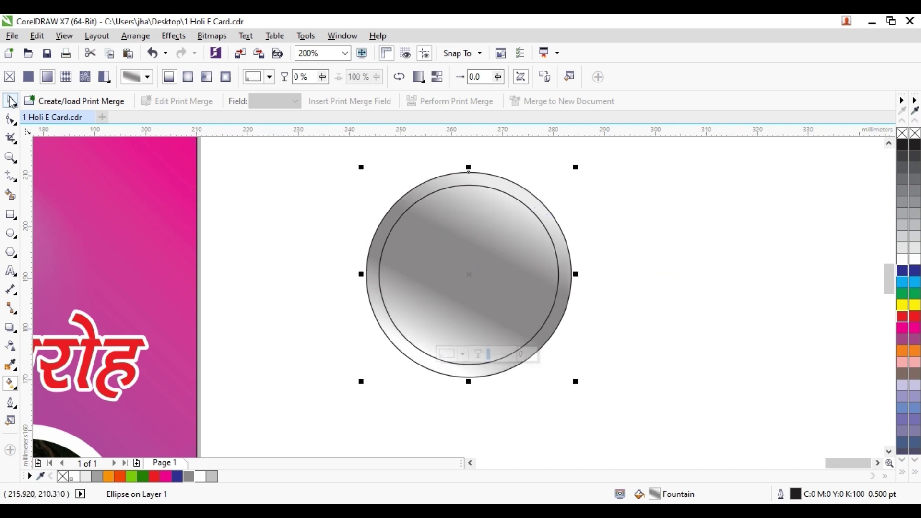
{"action": "left_click", "coordinate": [297, 246]}
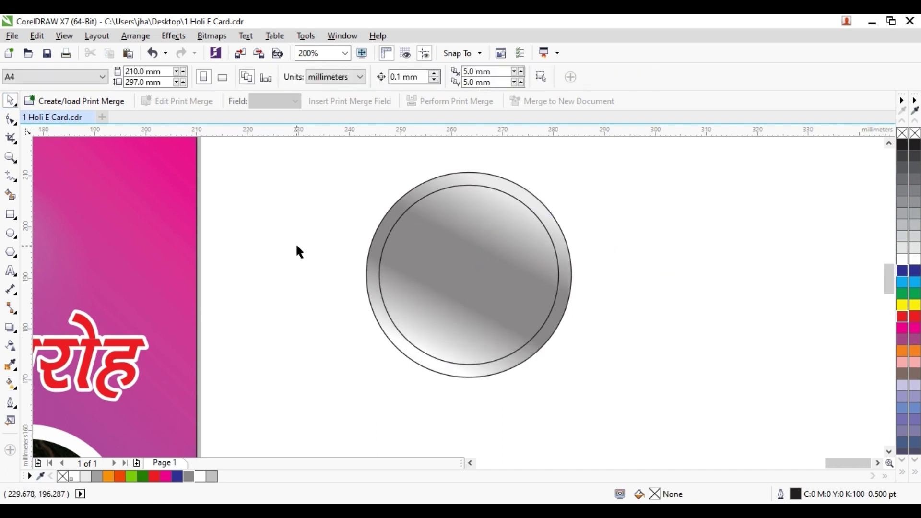
- Fill the inner circle with a diagonal linear gradient from light green near its upper edge to dark green near its lower edge
{"action": "left_click", "coordinate": [459, 256]}
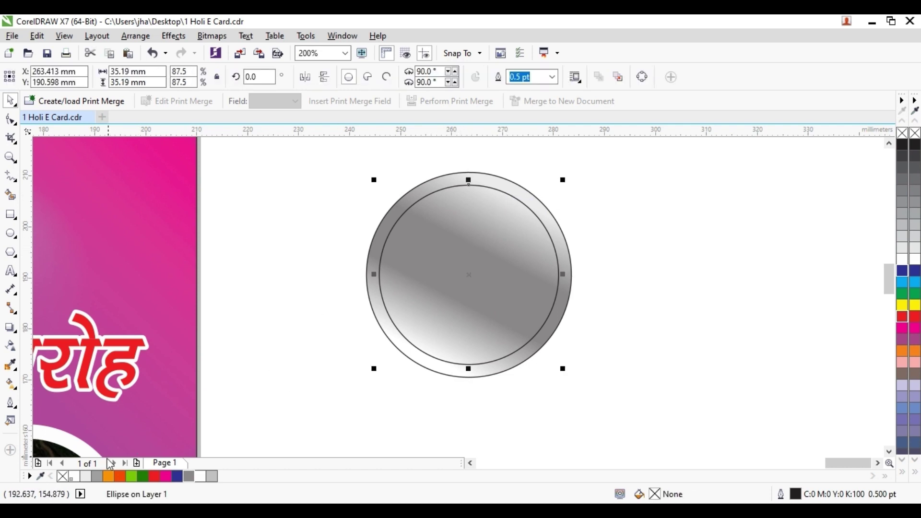
{"action": "left_click", "coordinate": [147, 480]}
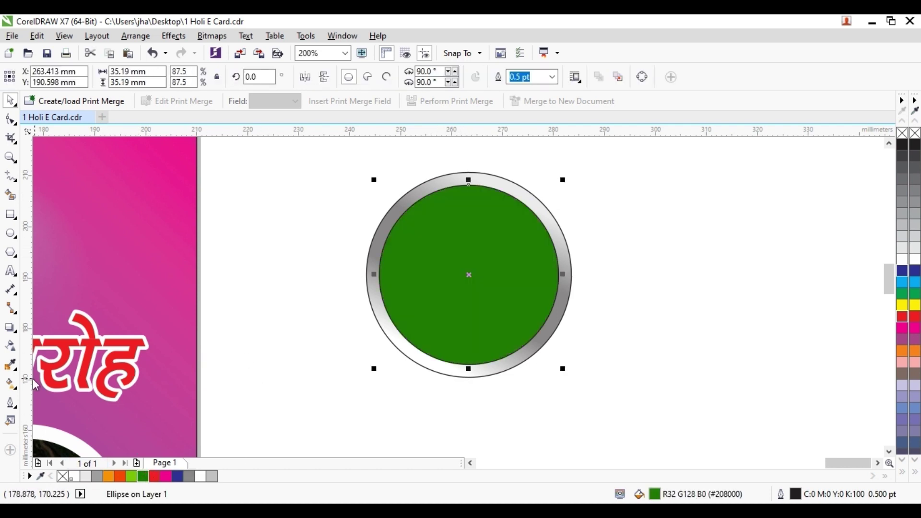
{"action": "left_click", "coordinate": [10, 384]}
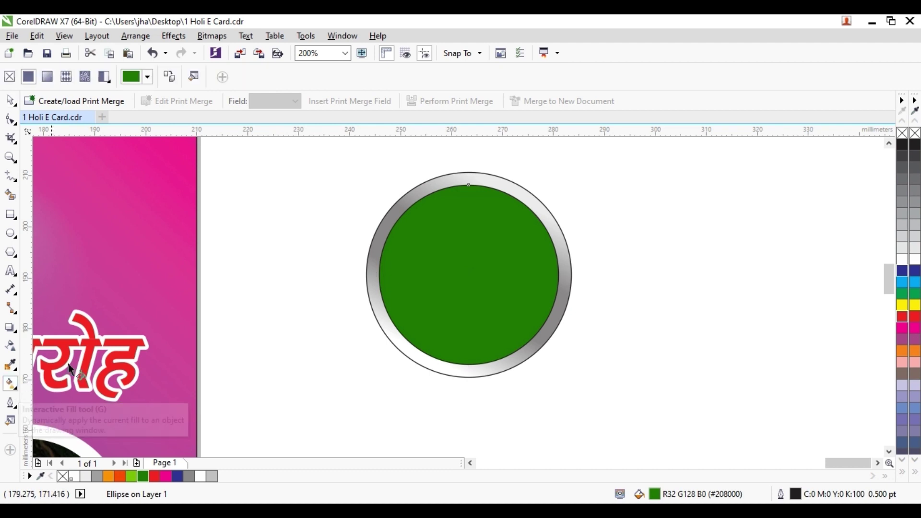
{"action": "left_click_drag", "start_coordinate": [493, 188], "coordinate": [434, 355]}
{"action": "left_click", "coordinate": [432, 357]}
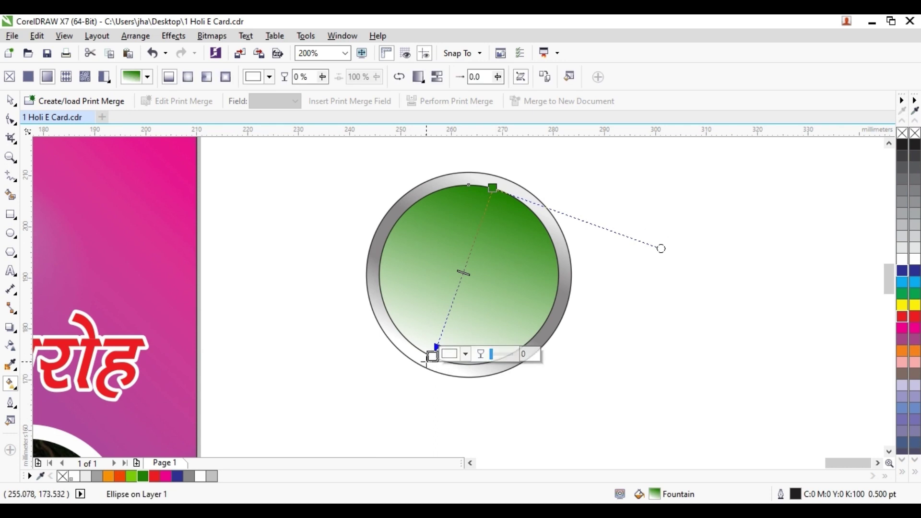
{"action": "left_click", "coordinate": [143, 477]}
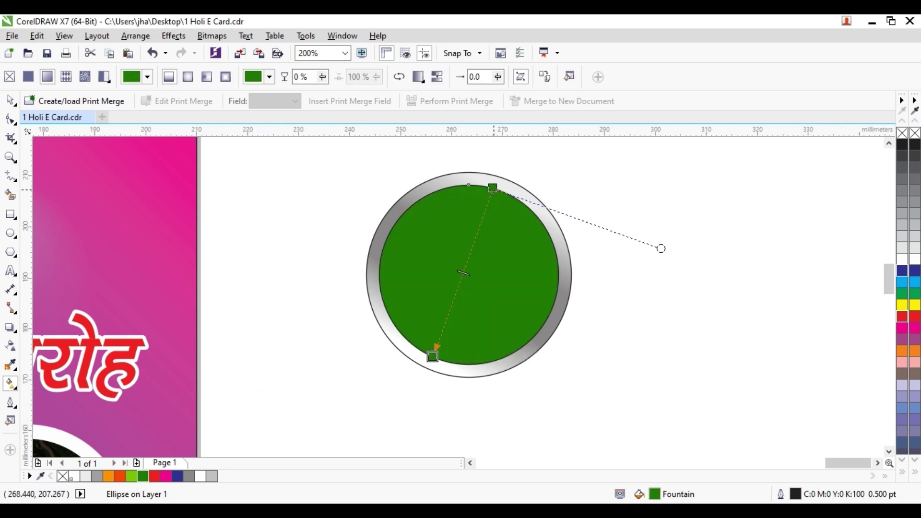
{"action": "left_click", "coordinate": [493, 188]}
{"action": "left_click", "coordinate": [131, 476]}
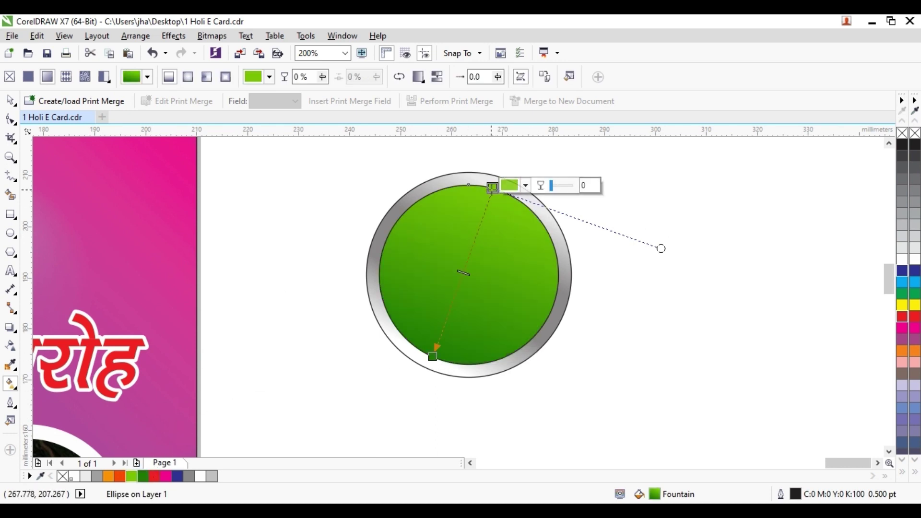
{"action": "left_click_drag", "start_coordinate": [492, 187], "coordinate": [496, 189]}
{"action": "left_click", "coordinate": [12, 96]}
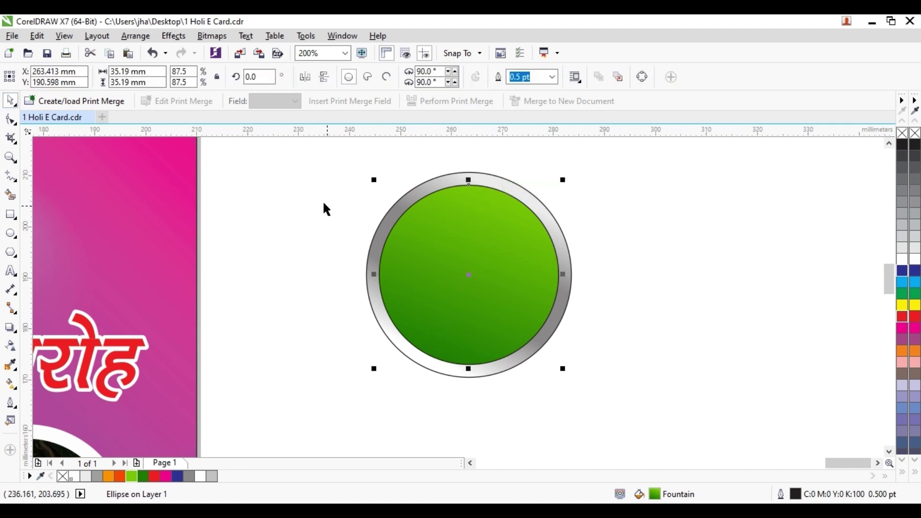
- Remove the outlines from both circles and group them into one badge
{"action": "left_click_drag", "start_coordinate": [320, 158], "coordinate": [621, 408]}
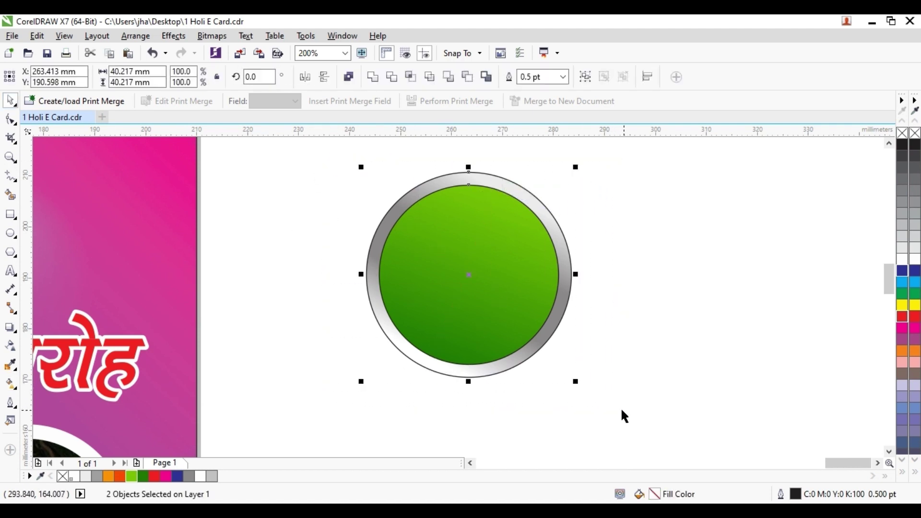
{"action": "right_click", "coordinate": [63, 476]}
{"action": "left_click", "coordinate": [377, 386]}
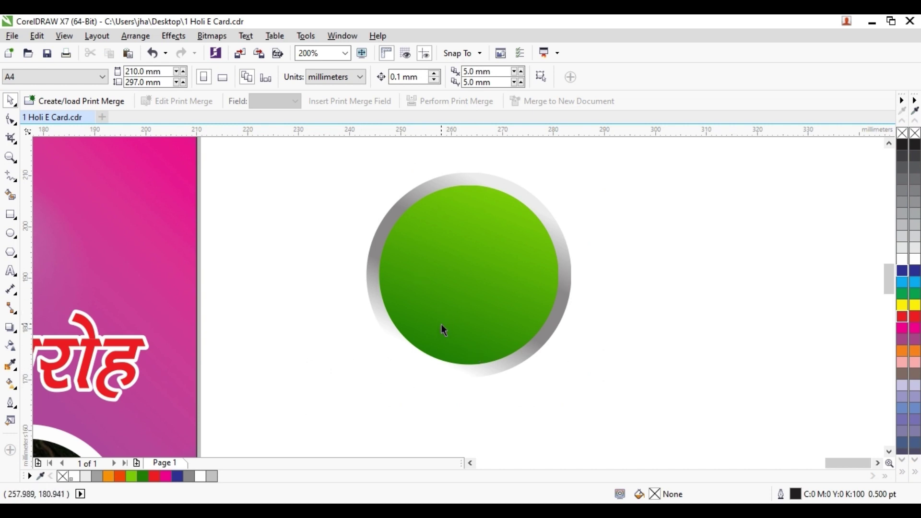
{"action": "left_click_drag", "start_coordinate": [332, 159], "coordinate": [642, 411]}
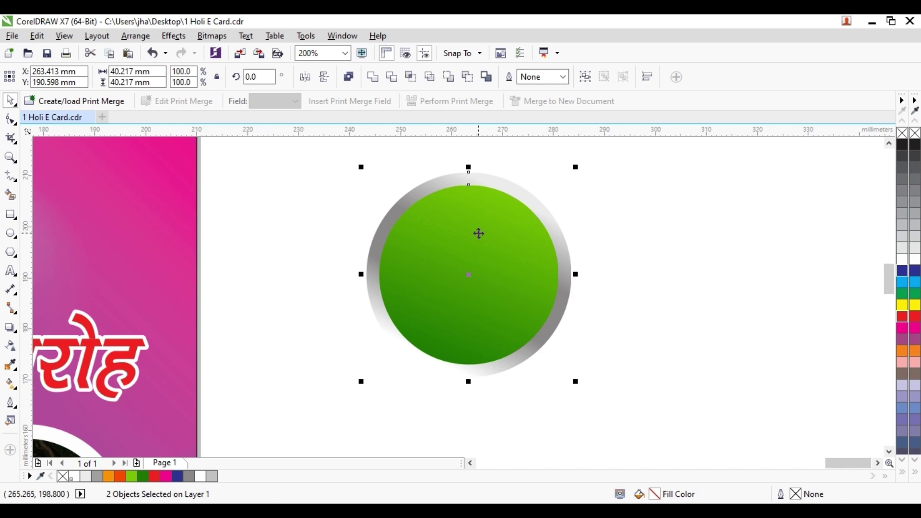
{"action": "left_click", "coordinate": [585, 77]}
- Shrink the badge to about 29.4 mm in diameter and move it onto the card beside the end of the Holi lettering
{"action": "left_click_drag", "start_coordinate": [500, 264], "coordinate": [425, 306]}
{"action": "left_click_drag", "start_coordinate": [462, 343], "coordinate": [434, 334], "text": "shift"}
{"action": "left_click_drag", "start_coordinate": [597, 296], "coordinate": [639, 357]}
{"action": "left_click_drag", "start_coordinate": [390, 289], "coordinate": [394, 276]}
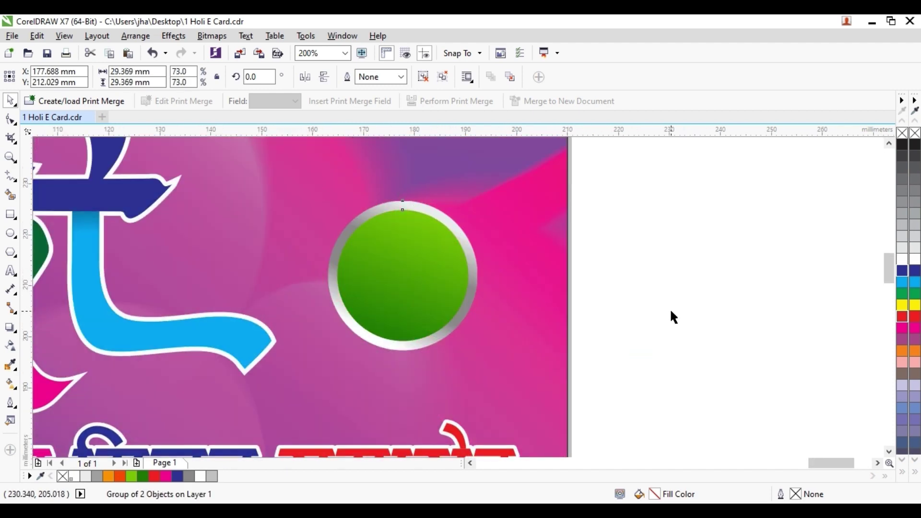
{"action": "left_click", "coordinate": [671, 312]}
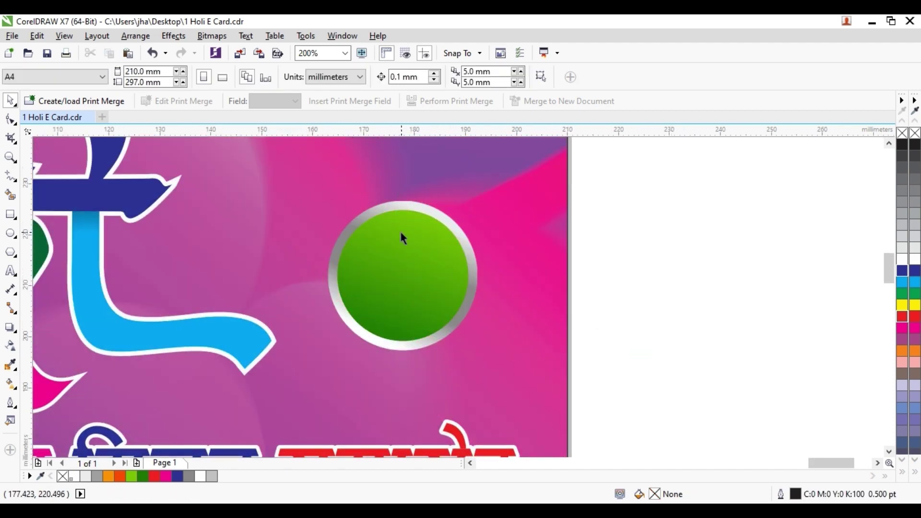
{"action": "left_click_drag", "start_coordinate": [402, 232], "coordinate": [375, 204]}
{"action": "scroll", "coordinate": [387, 248], "scroll_direction": "down", "scroll_amount": 2}
{"action": "left_click", "coordinate": [512, 282]}
{"action": "scroll", "coordinate": [382, 247], "scroll_direction": "up", "scroll_amount": 1}
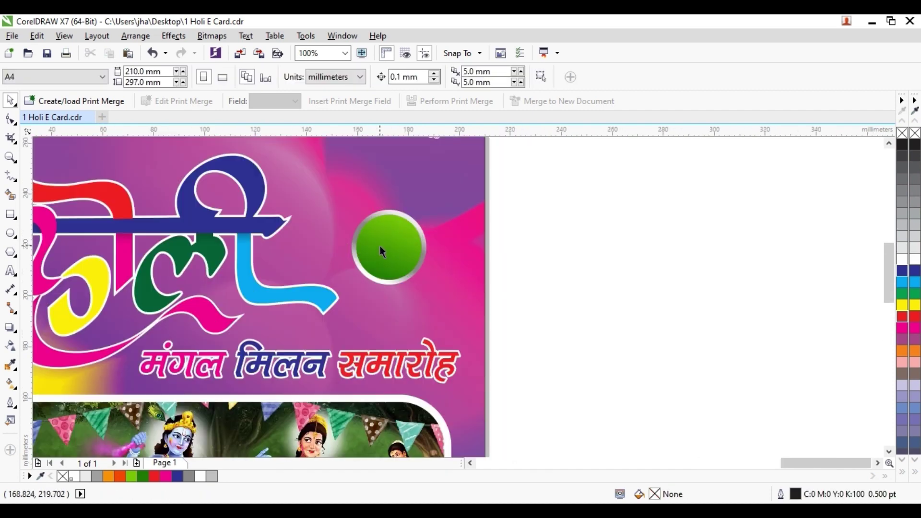
- Make a pasted copy of the green badge and arrange the two badges one above the other
{"action": "left_click", "coordinate": [380, 249]}
{"action": "left_click", "coordinate": [37, 36]}
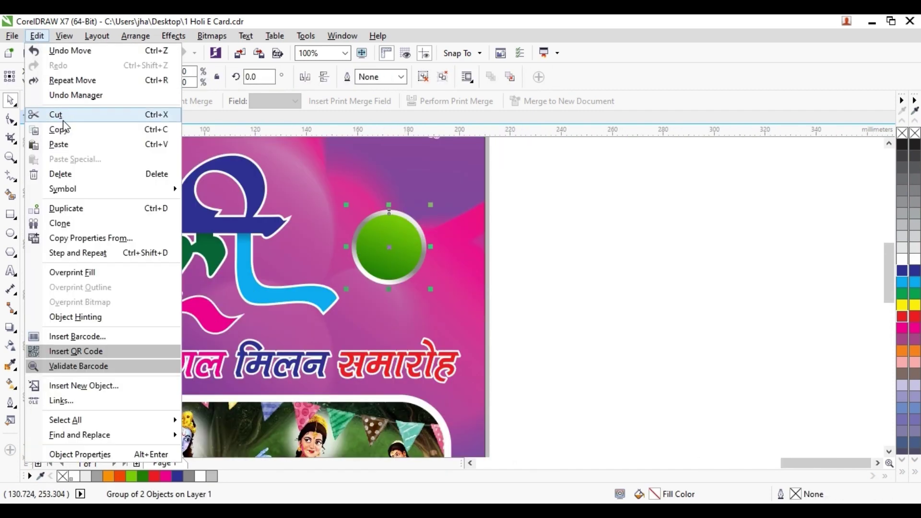
{"action": "left_click", "coordinate": [58, 129]}
{"action": "left_click", "coordinate": [38, 36]}
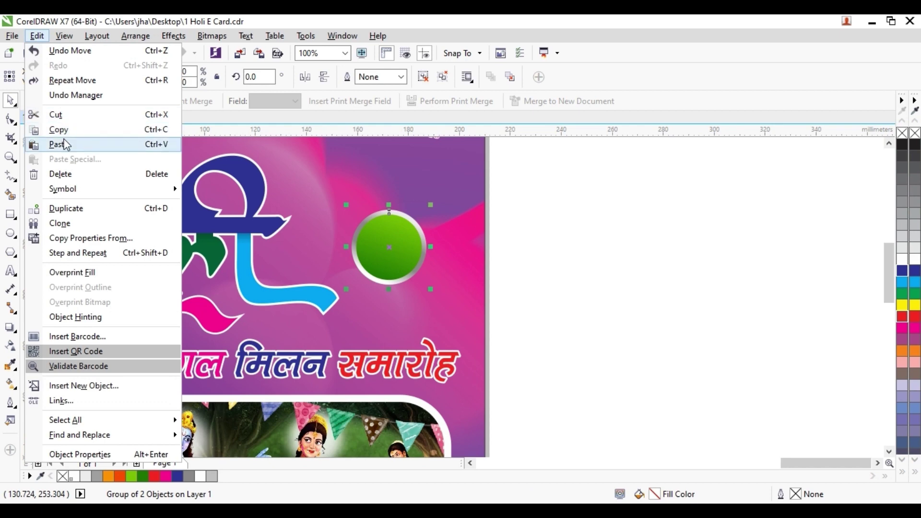
{"action": "left_click", "coordinate": [58, 144]}
{"action": "left_click_drag", "start_coordinate": [391, 245], "coordinate": [416, 286]}
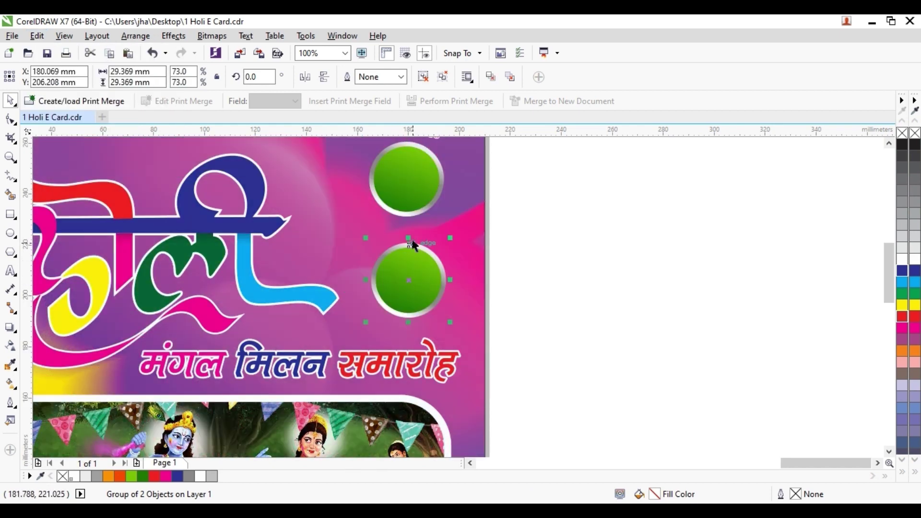
- Adjust the upper badge's position and align it with the lower badge on a common vertical centre line
{"action": "left_click_drag", "start_coordinate": [407, 179], "coordinate": [419, 215]}
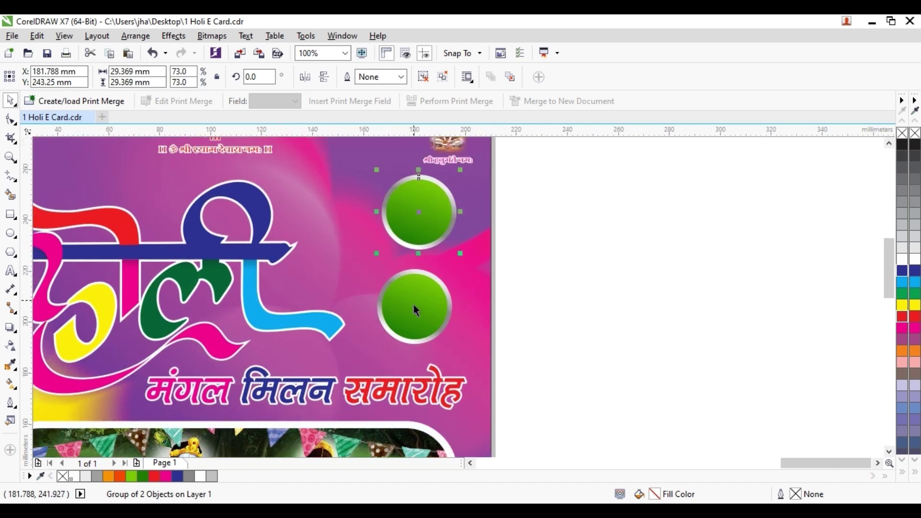
{"action": "left_click", "coordinate": [414, 305], "text": "shift"}
{"action": "key", "text": "c"}
{"action": "left_click", "coordinate": [494, 250]}
- Ungroup the upper badge, recolour its inner circle's gradient from orange to red-orange, and group the badge again
{"action": "left_click", "coordinate": [442, 209]}
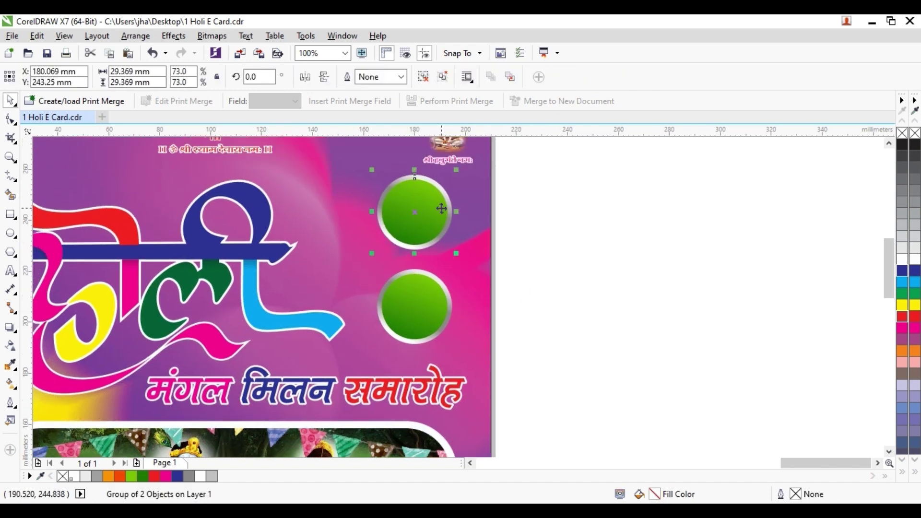
{"action": "left_click", "coordinate": [425, 76]}
{"action": "left_click", "coordinate": [417, 199]}
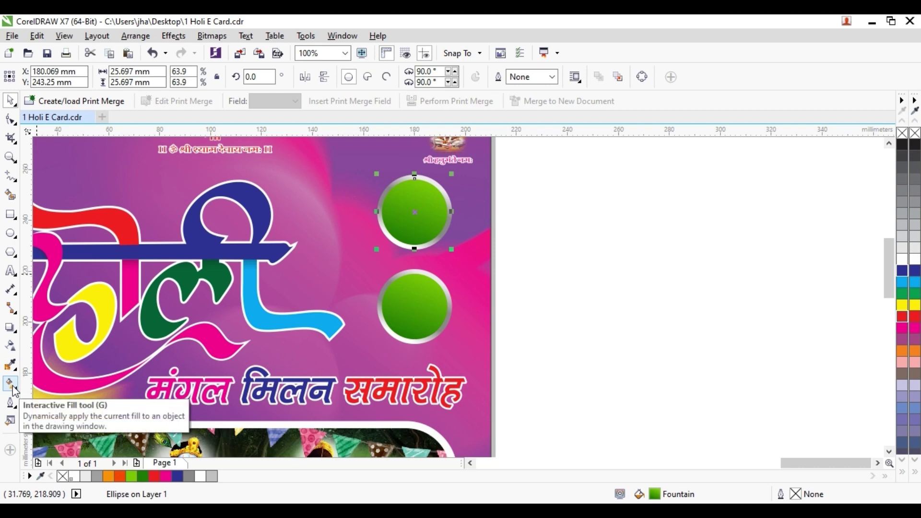
{"action": "left_click", "coordinate": [11, 384]}
{"action": "left_click", "coordinate": [425, 181]}
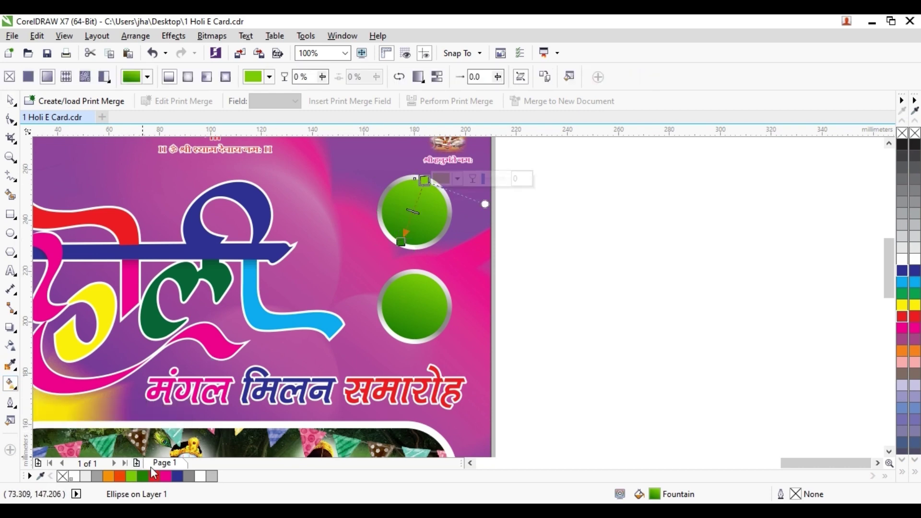
{"action": "left_click", "coordinate": [98, 476]}
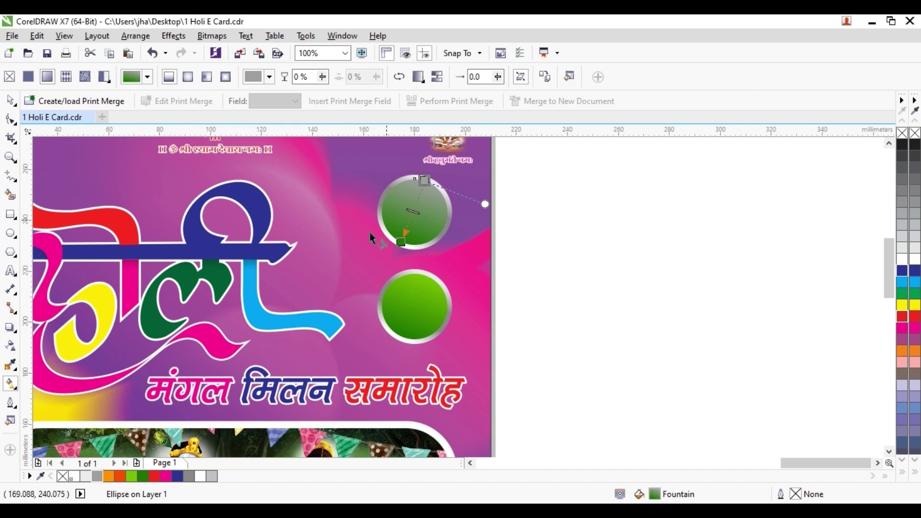
{"action": "left_click", "coordinate": [109, 475]}
{"action": "left_click", "coordinate": [401, 242]}
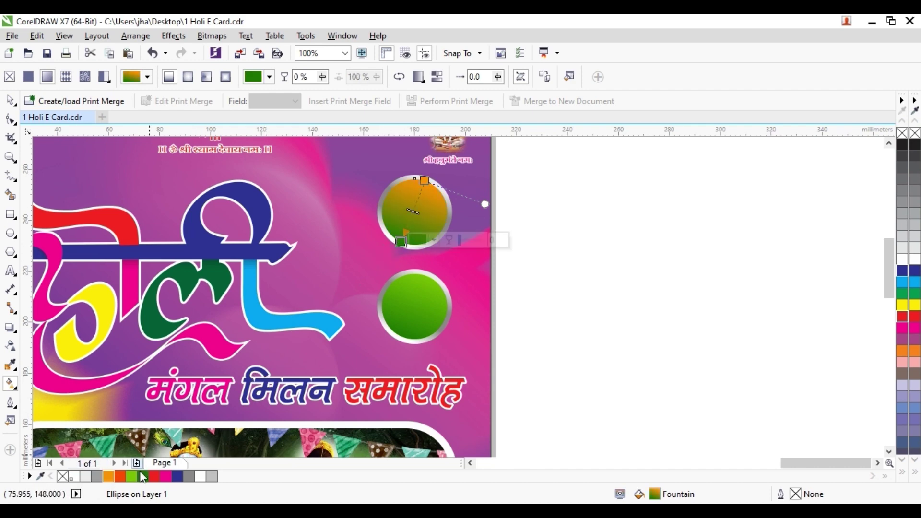
{"action": "left_click", "coordinate": [121, 476]}
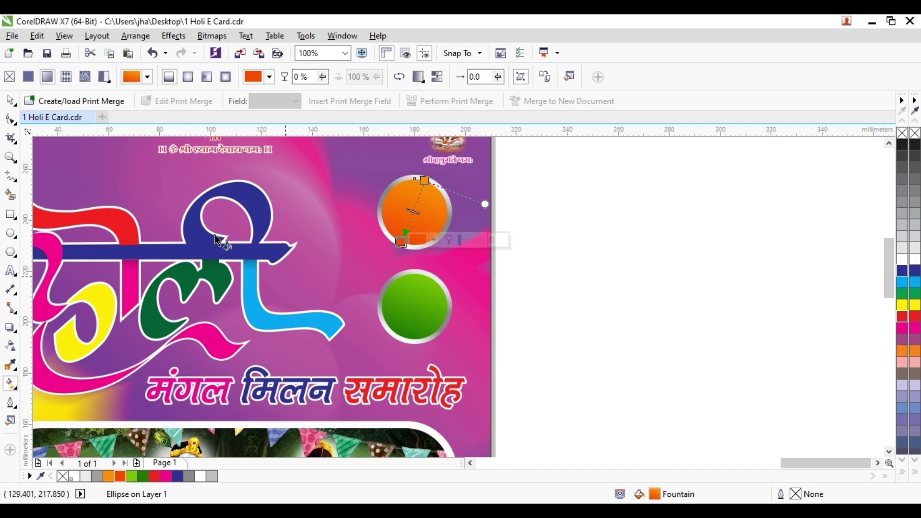
{"action": "left_click", "coordinate": [11, 101]}
{"action": "key", "text": "Escape"}
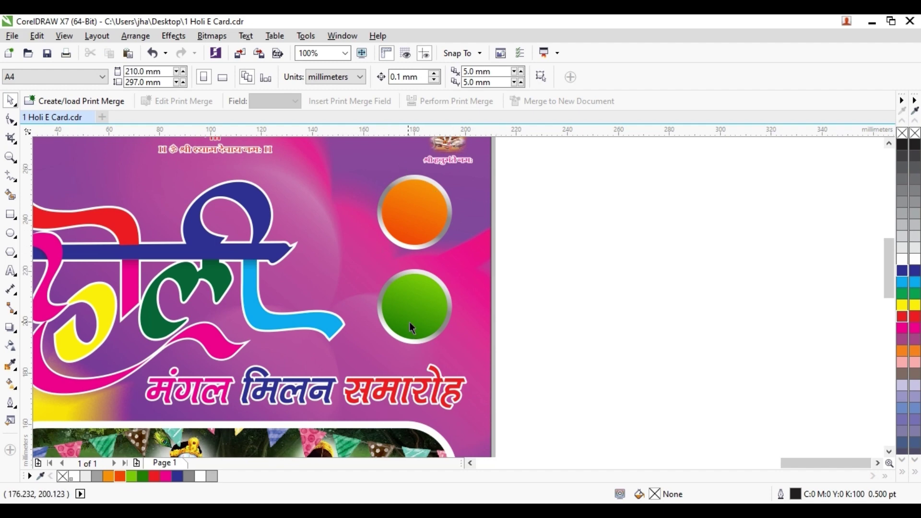
{"action": "left_click_drag", "start_coordinate": [528, 263], "coordinate": [350, 167]}
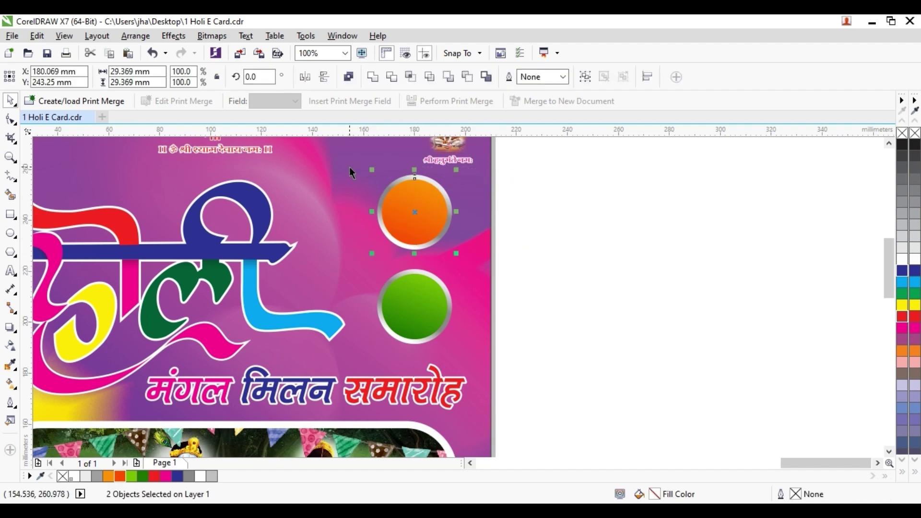
{"action": "left_click", "coordinate": [585, 78]}
- Move the green badge slightly up to narrow the gap below the orange badge
{"action": "left_click", "coordinate": [423, 309]}
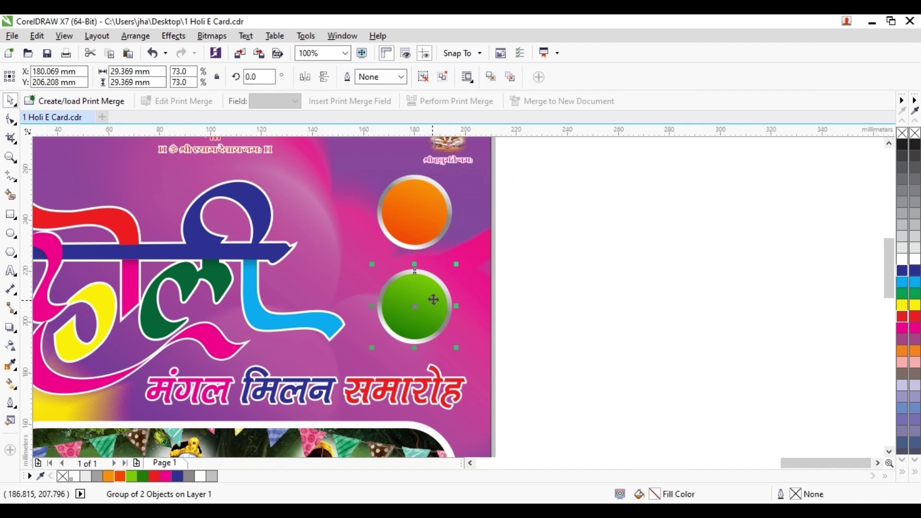
{"action": "left_click", "coordinate": [419, 227], "text": "shift"}
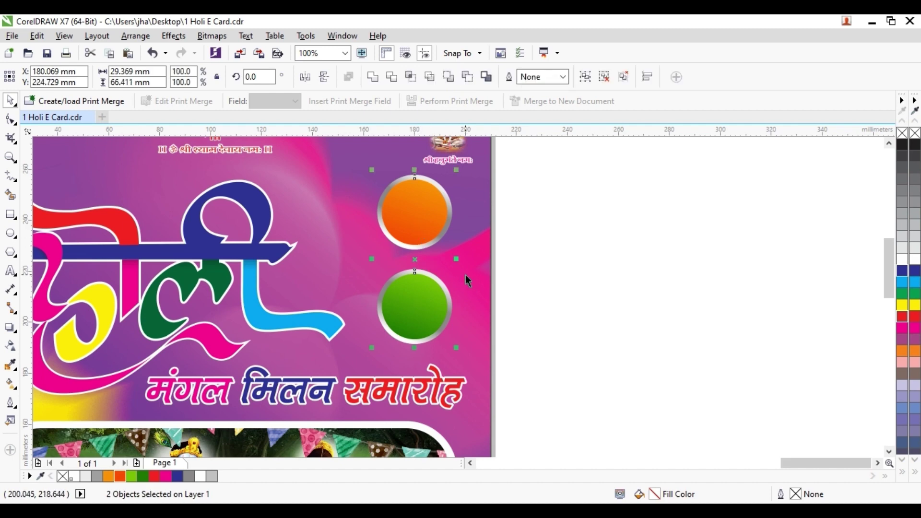
{"action": "left_click", "coordinate": [538, 305]}
{"action": "left_click", "coordinate": [420, 336]}
{"action": "scroll", "coordinate": [414, 272], "scroll_direction": "up", "scroll_amount": 2}
{"action": "left_click_drag", "start_coordinate": [414, 272], "coordinate": [422, 293]}
{"action": "scroll", "coordinate": [423, 293], "scroll_direction": "down", "scroll_amount": 2}
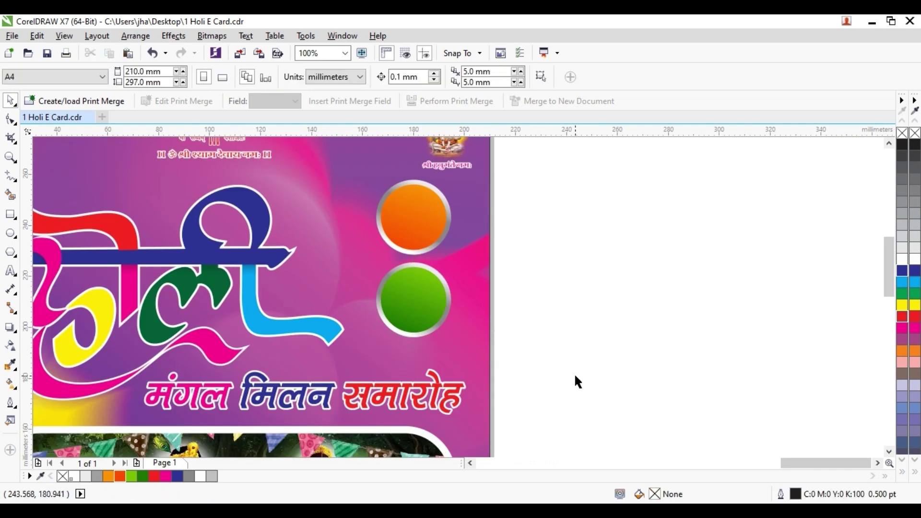
- Enlarge both badges together to about 35.5 mm wide and reposition them between the Holi lettering and the page edge
{"action": "left_click_drag", "start_coordinate": [575, 379], "coordinate": [362, 168]}
{"action": "left_click_drag", "start_coordinate": [456, 341], "coordinate": [468, 365]}
{"action": "left_click_drag", "start_coordinate": [417, 220], "coordinate": [409, 236]}
{"action": "scroll", "coordinate": [407, 241], "scroll_direction": "down", "scroll_amount": 1}
{"action": "scroll", "coordinate": [407, 241], "scroll_direction": "up", "scroll_amount": 1}
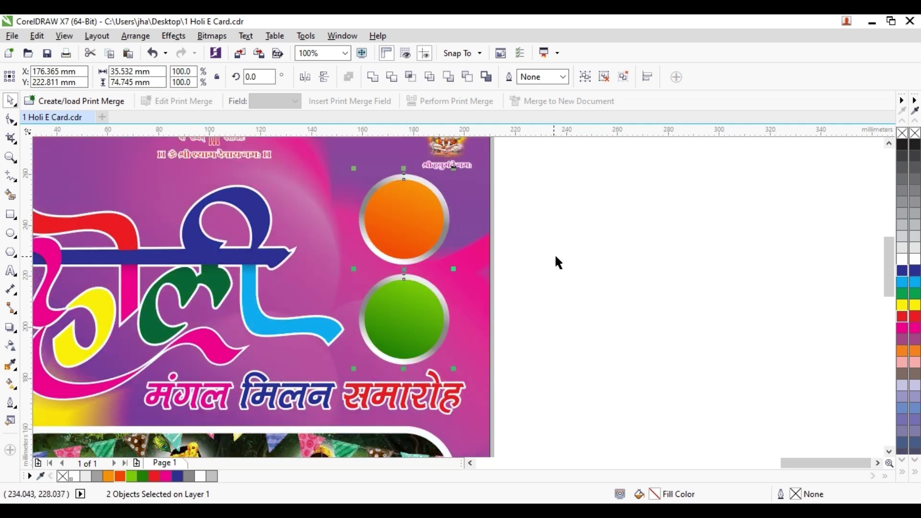
{"action": "left_click", "coordinate": [538, 266]}
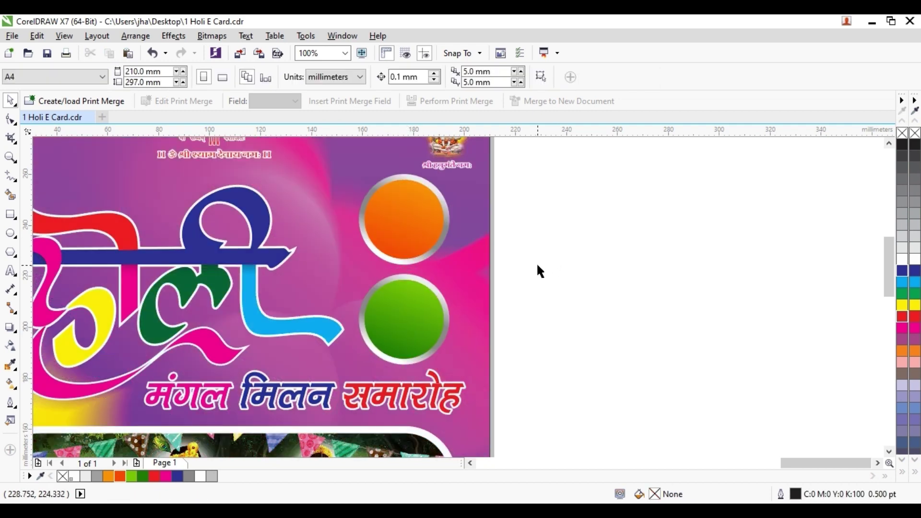
- Add artistic text beside the page in Kruti Dev 712 reading "सोमवार", "२५ मार्च" and "२०२४" on three lines
{"action": "left_click", "coordinate": [11, 271]}
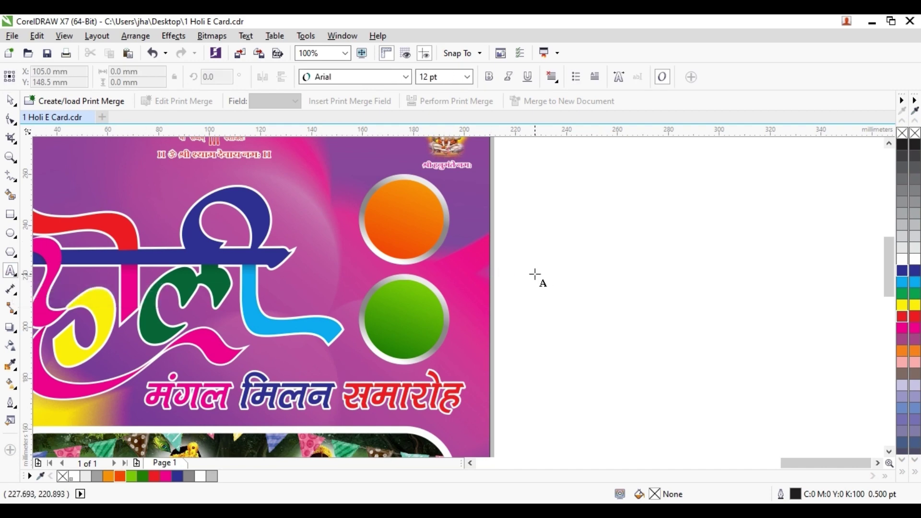
{"action": "left_click", "coordinate": [557, 275]}
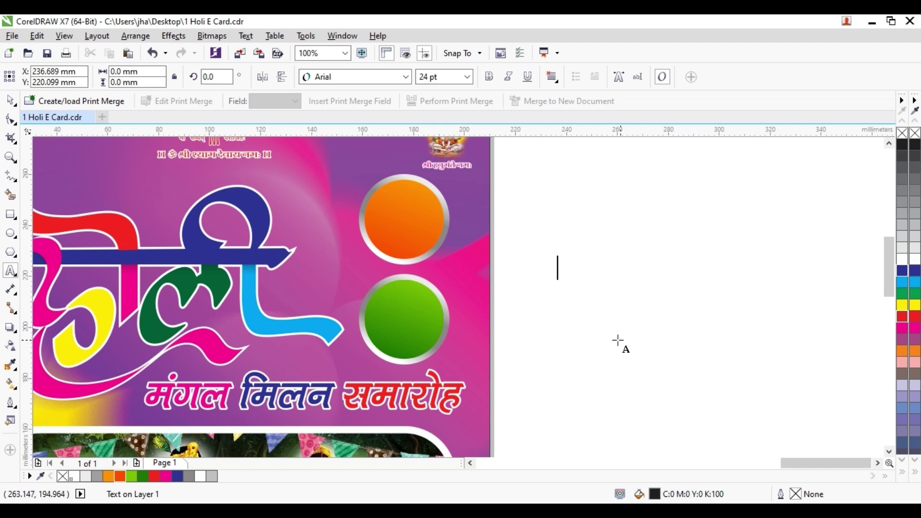
{"action": "left_click", "coordinate": [356, 79]}
{"action": "left_click", "coordinate": [346, 109]}
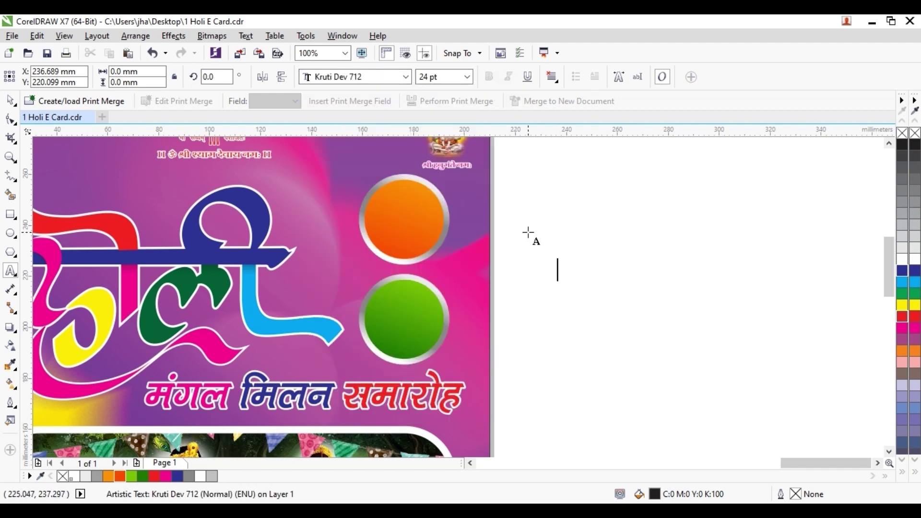
{"action": "type", "text": "J"}
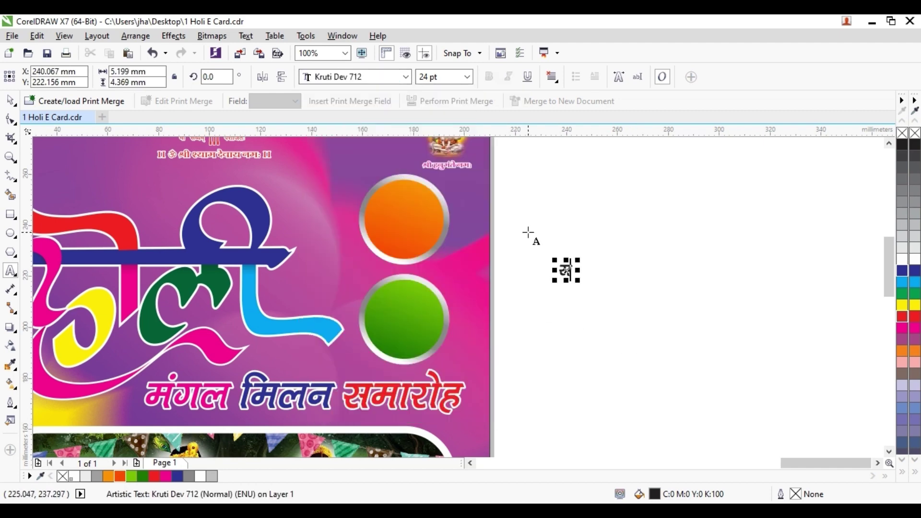
{"action": "type", "text": "kS"}
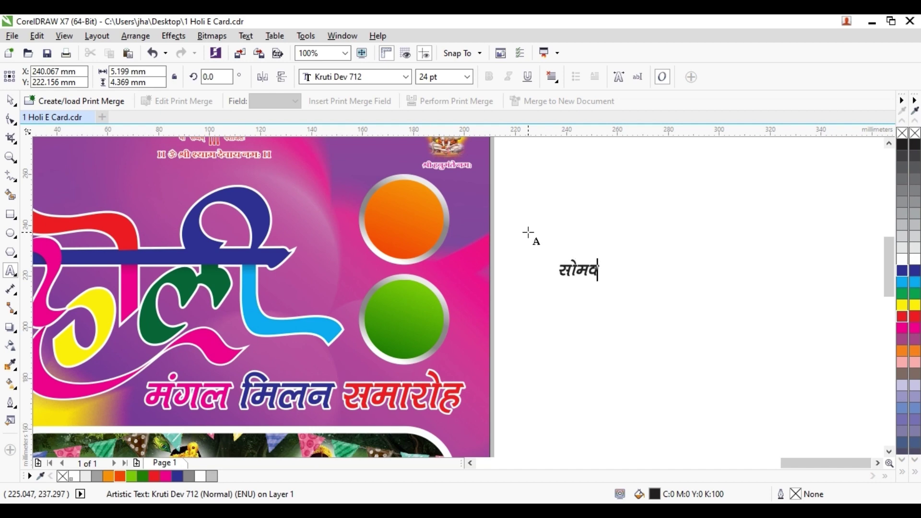
{"action": "type", "text": "eokj"}
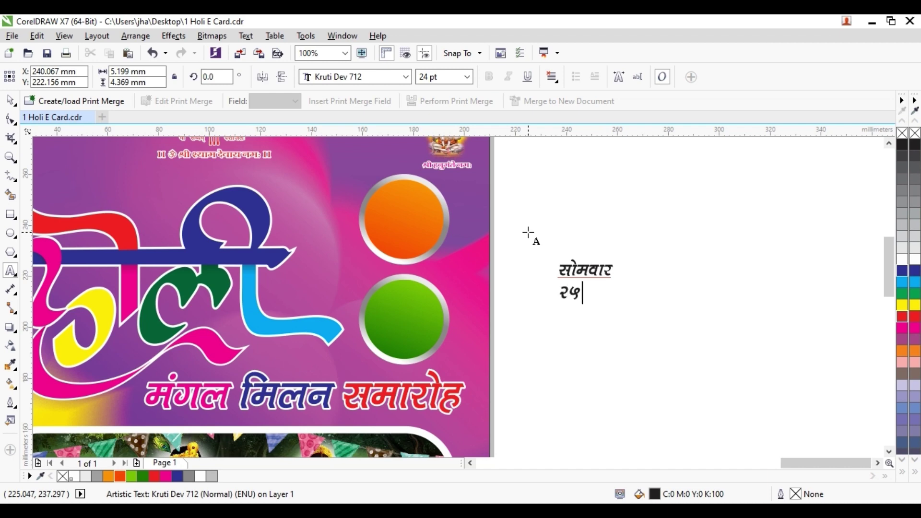
{"action": "type", "text": "e2024"}
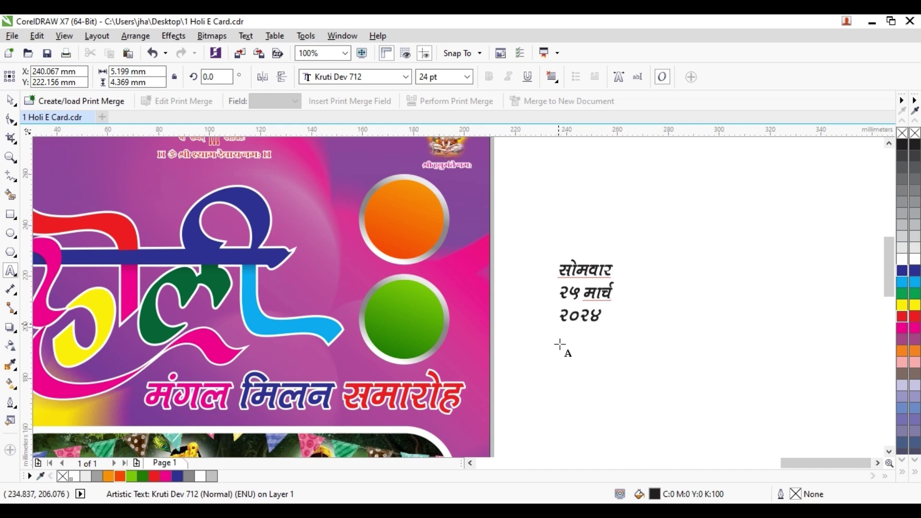
{"action": "key", "text": "Escape"}
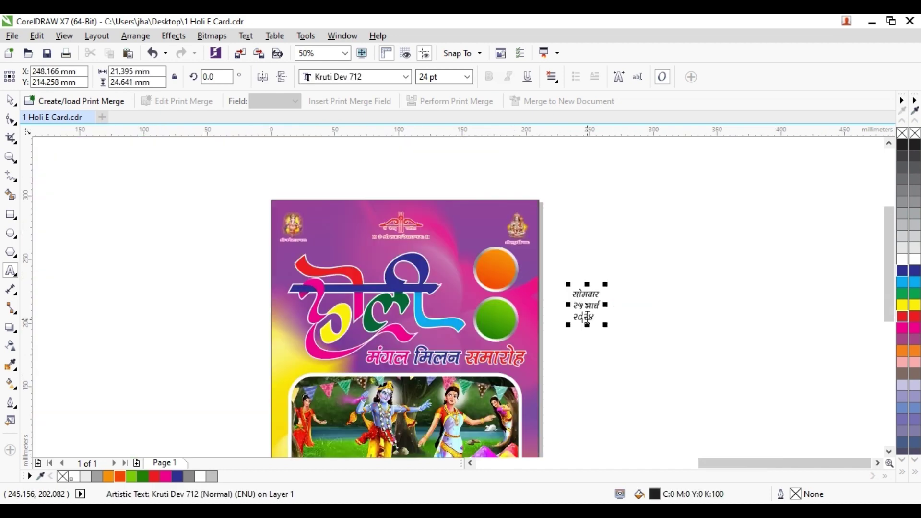
- Change the year line of the date text to Arial bold italic so it reads 2024
{"action": "scroll", "coordinate": [589, 322], "scroll_direction": "down", "scroll_amount": 2}
{"action": "scroll", "coordinate": [589, 321], "scroll_direction": "up", "scroll_amount": 2}
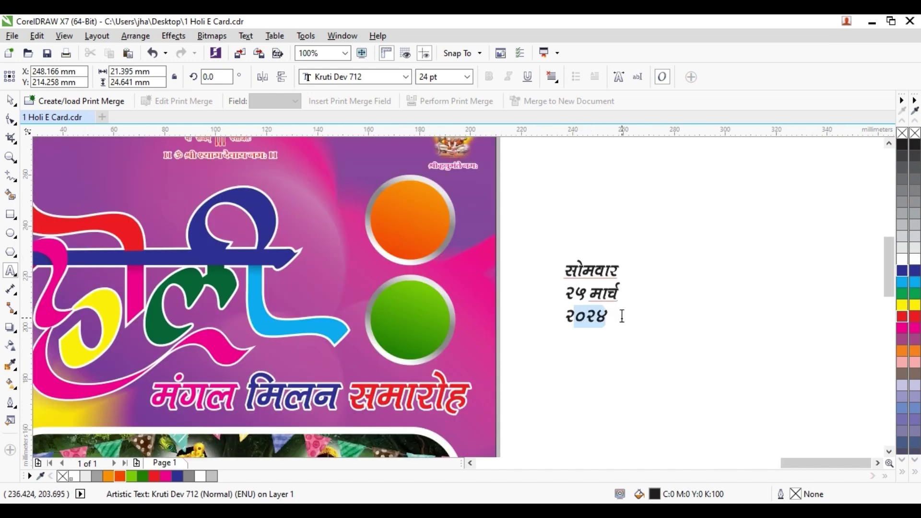
{"action": "mouse_move", "coordinate": [620, 315]}
{"action": "left_mouse_down"}
{"action": "mouse_move", "coordinate": [576, 316]}
{"action": "mouse_move", "coordinate": [607, 316]}
{"action": "left_mouse_up"}
{"action": "left_click", "coordinate": [569, 315]}
{"action": "left_click", "coordinate": [405, 77]}
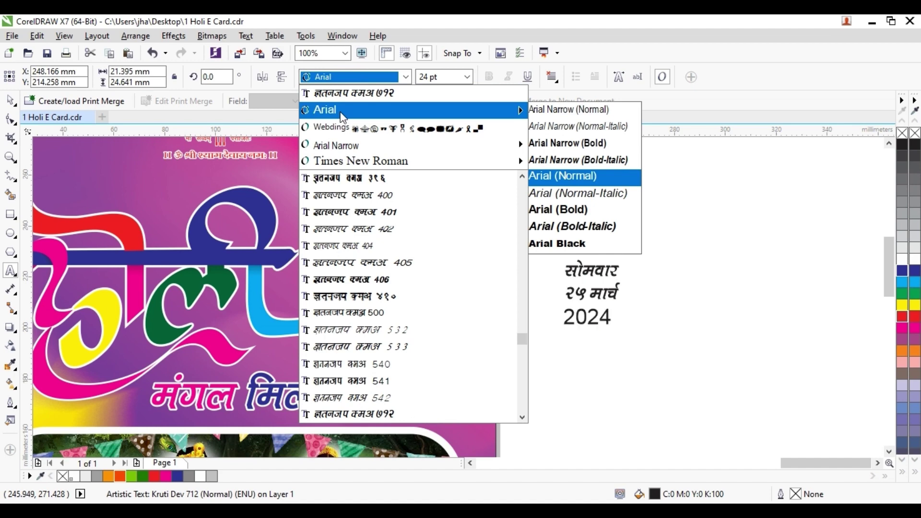
{"action": "left_click", "coordinate": [315, 113]}
{"action": "left_click", "coordinate": [490, 77]}
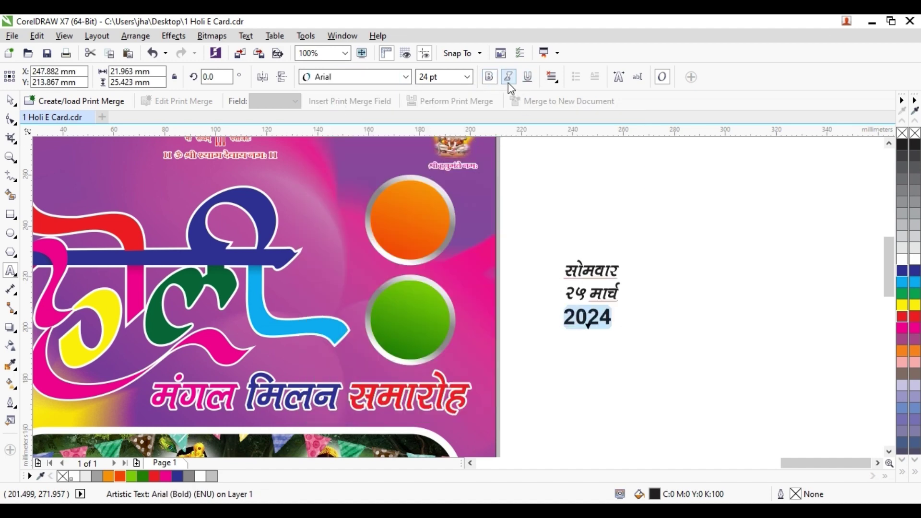
{"action": "left_click", "coordinate": [507, 79]}
- Change the day number in the date text to Arial bold italic so it reads 25
{"action": "scroll", "coordinate": [601, 288], "scroll_direction": "up", "scroll_amount": 2}
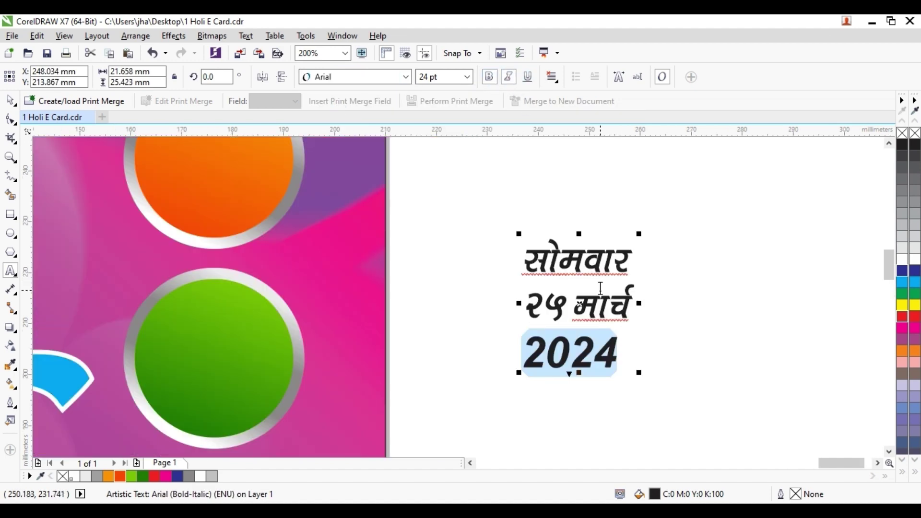
{"action": "left_click_drag", "start_coordinate": [568, 304], "coordinate": [522, 300]}
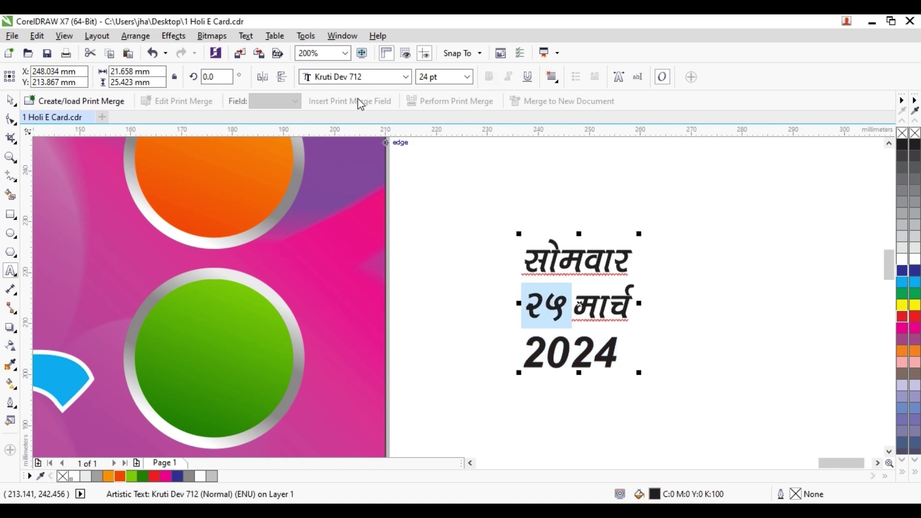
{"action": "left_click", "coordinate": [355, 77]}
{"action": "left_click", "coordinate": [362, 110]}
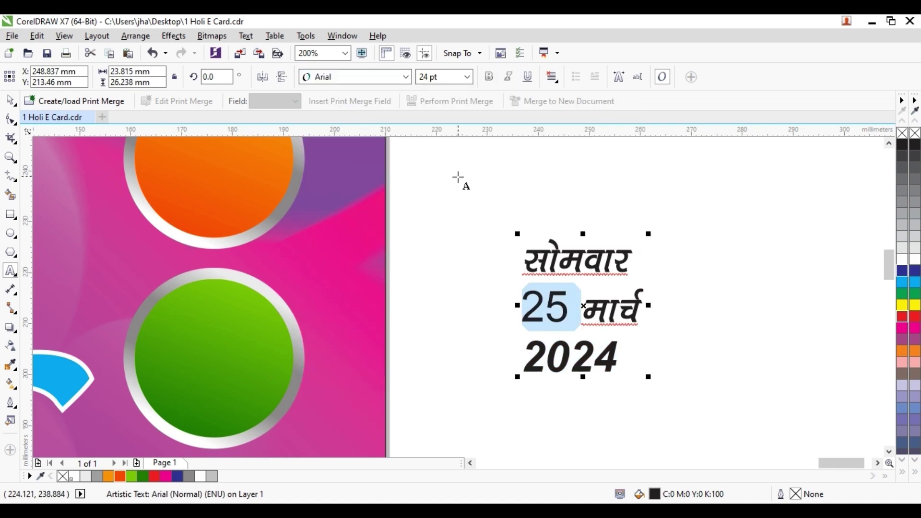
{"action": "left_click", "coordinate": [489, 77]}
{"action": "left_click", "coordinate": [508, 77]}
{"action": "left_click", "coordinate": [588, 301]}
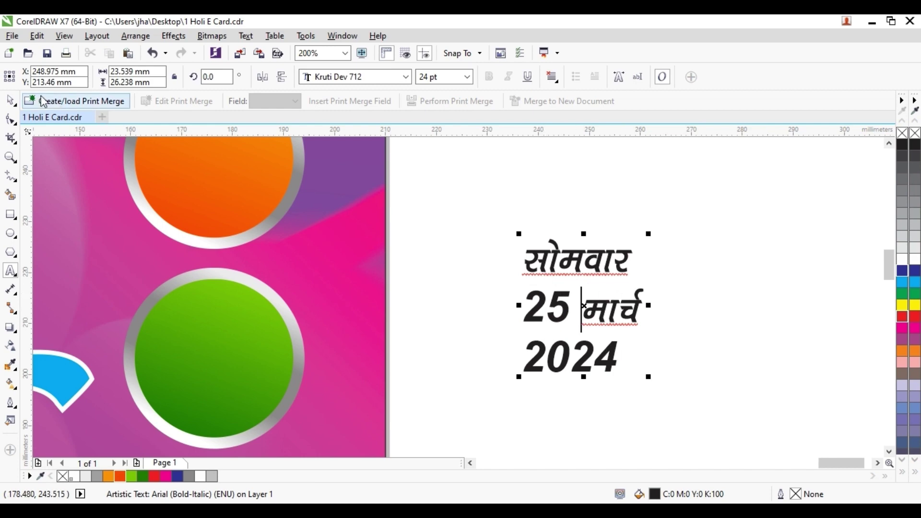
- Move the three-line date text onto the orange badge and centre-align its lines
{"action": "scroll", "coordinate": [482, 260], "scroll_direction": "down", "scroll_amount": 1}
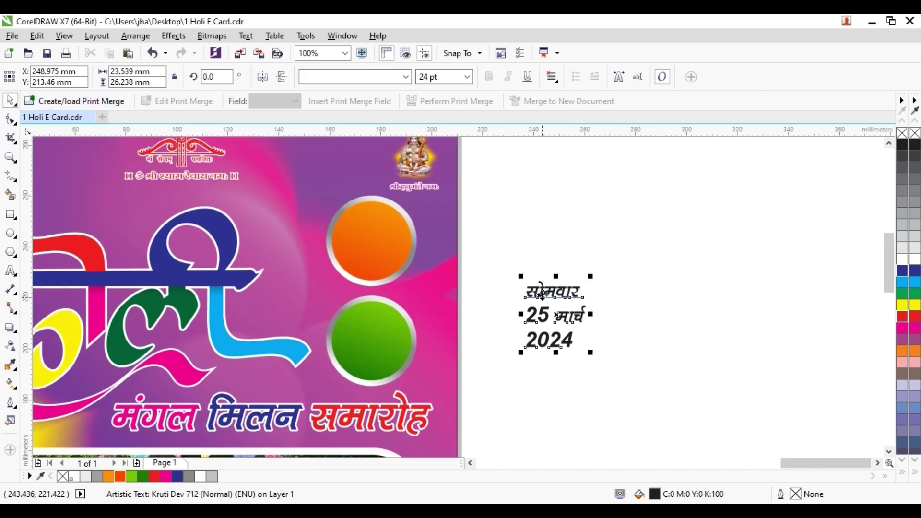
{"action": "left_click_drag", "start_coordinate": [541, 291], "coordinate": [357, 221]}
{"action": "scroll", "coordinate": [357, 221], "scroll_direction": "up", "scroll_amount": 2}
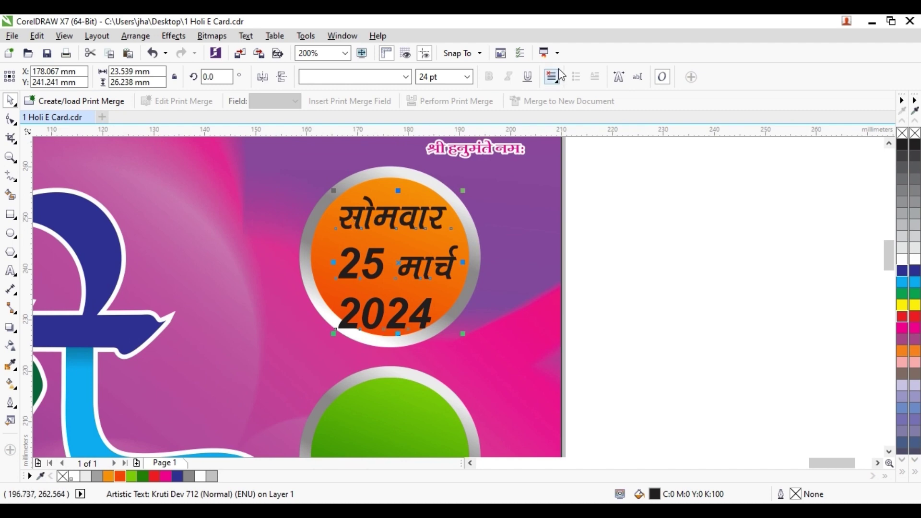
{"action": "left_click", "coordinate": [552, 76]}
{"action": "left_click", "coordinate": [562, 123]}
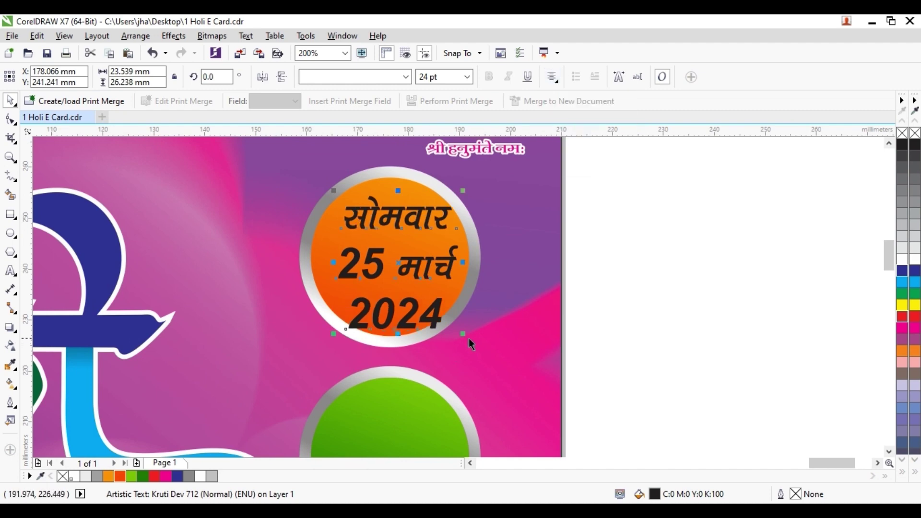
- Shrink the date text to about 19 mm wide and centre it horizontally and vertically on the orange badge
{"action": "left_click_drag", "start_coordinate": [462, 333], "coordinate": [454, 306]}
{"action": "left_click", "coordinate": [456, 286], "text": "shift"}
{"action": "key", "text": "e"}
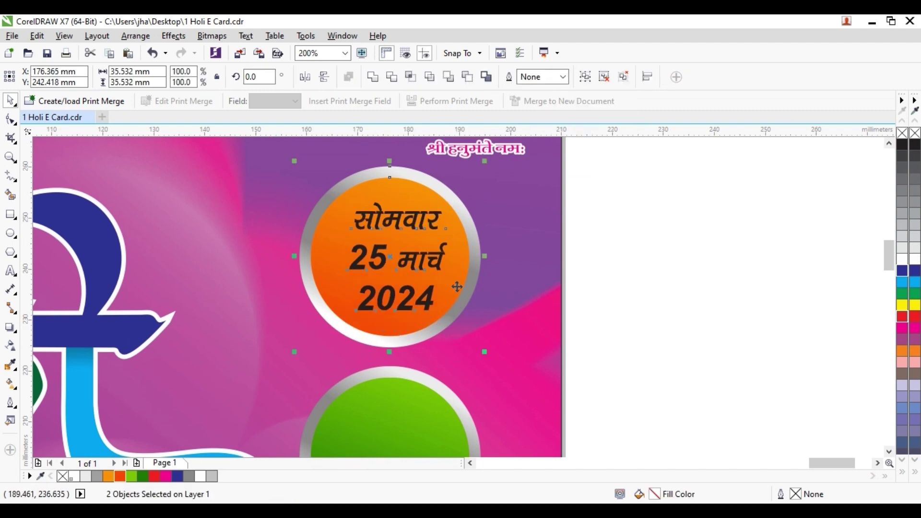
{"action": "key", "text": "c"}
{"action": "left_click", "coordinate": [645, 299]}
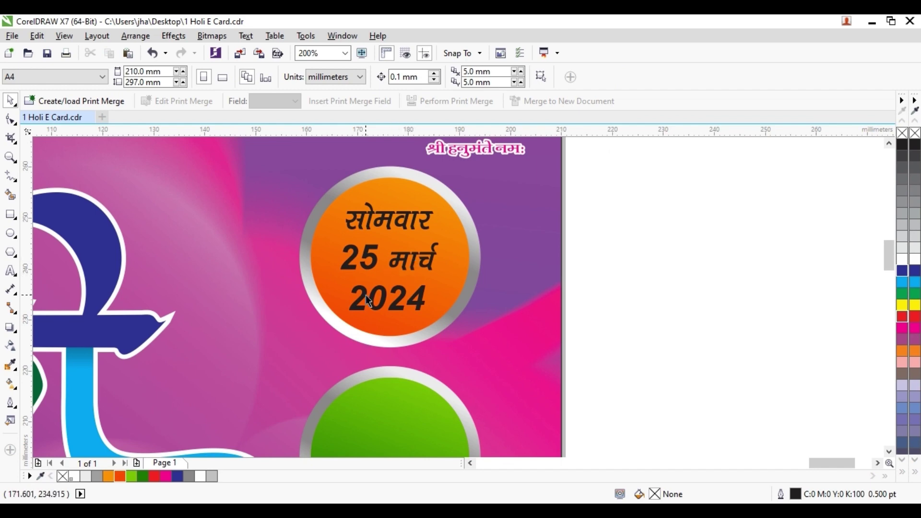
{"action": "scroll", "coordinate": [365, 296], "scroll_direction": "up", "scroll_amount": 2}
{"action": "scroll", "coordinate": [382, 280], "scroll_direction": "down", "scroll_amount": 2}
- Give the date text a white 3 pt outline with round corners and caps, placed behind the fill and scaling with the object
{"action": "left_click", "coordinate": [392, 223]}
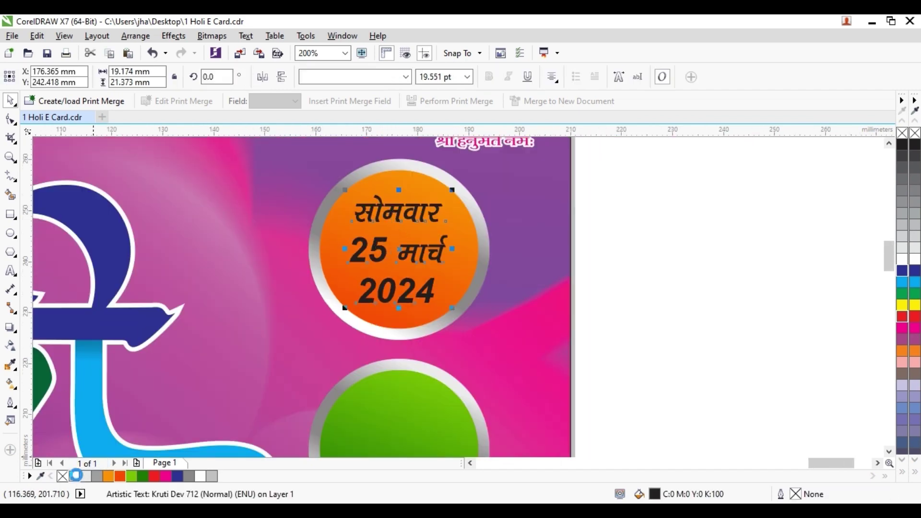
{"action": "right_click", "coordinate": [75, 475]}
{"action": "double_click", "coordinate": [796, 499]}
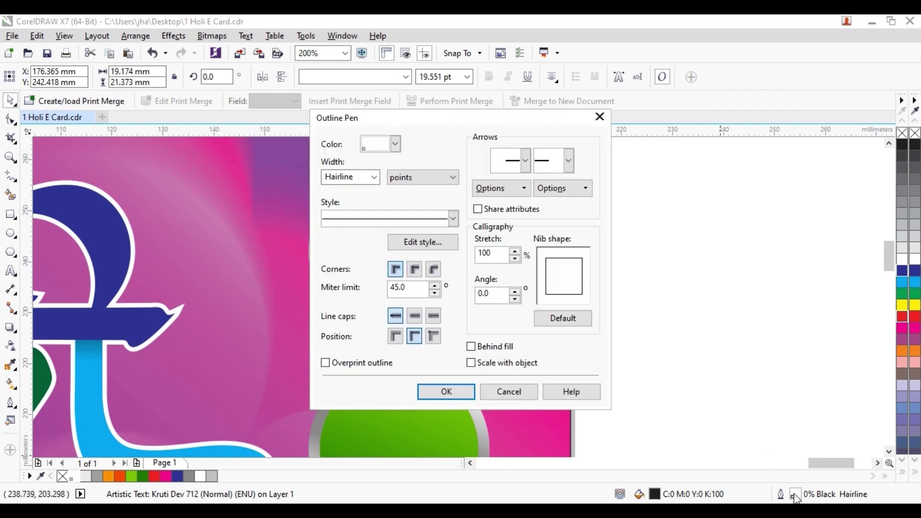
{"action": "left_click", "coordinate": [374, 177]}
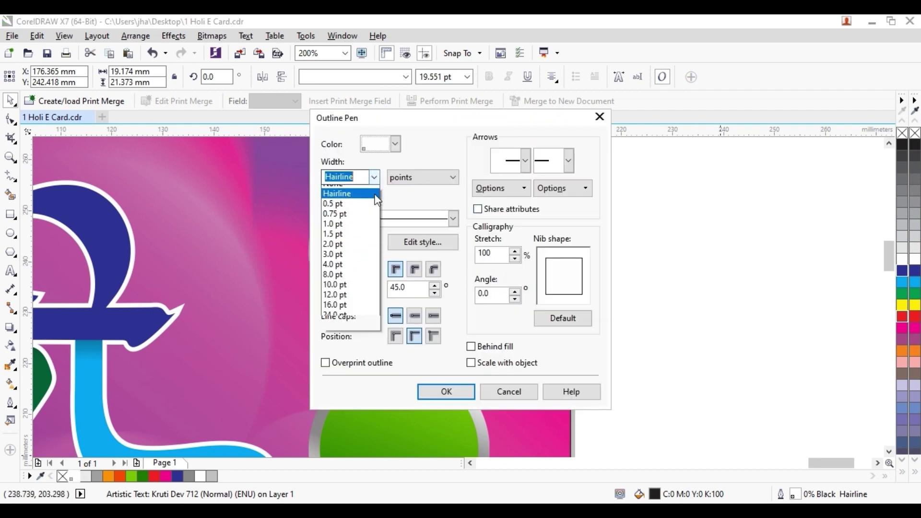
{"action": "left_click", "coordinate": [354, 268]}
{"action": "left_click", "coordinate": [415, 269]}
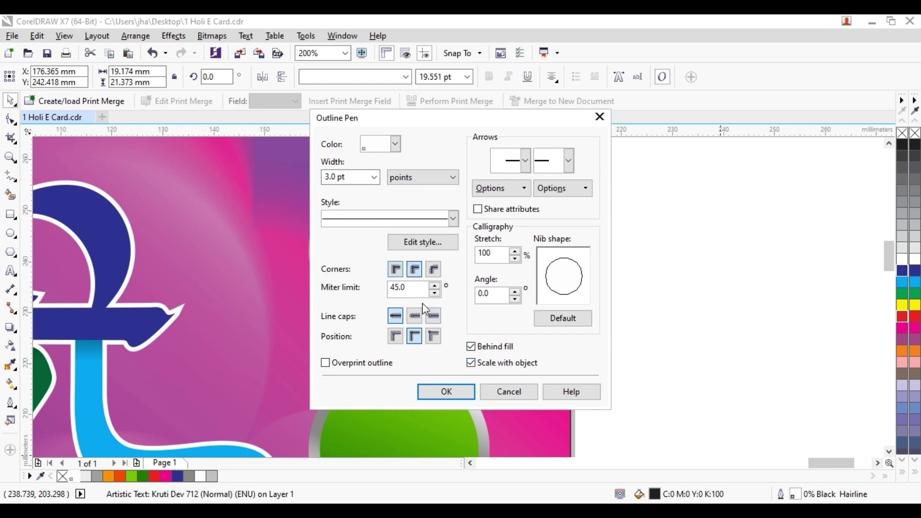
{"action": "left_click", "coordinate": [415, 316]}
{"action": "left_click", "coordinate": [472, 387]}
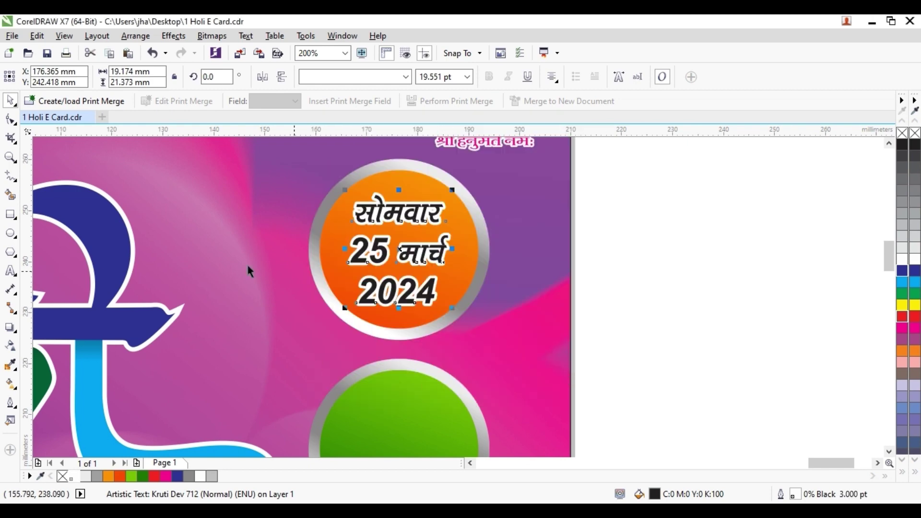
- Reduce the date text's white outline width to 2 pt
{"action": "double_click", "coordinate": [794, 495]}
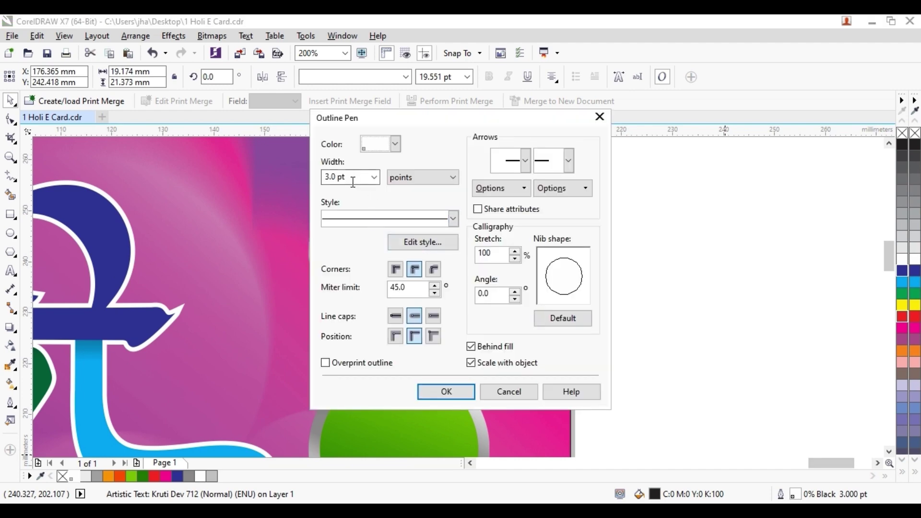
{"action": "left_click_drag", "start_coordinate": [352, 177], "coordinate": [289, 176]}
{"action": "type", "text": "2"}
{"action": "key", "text": "Return"}
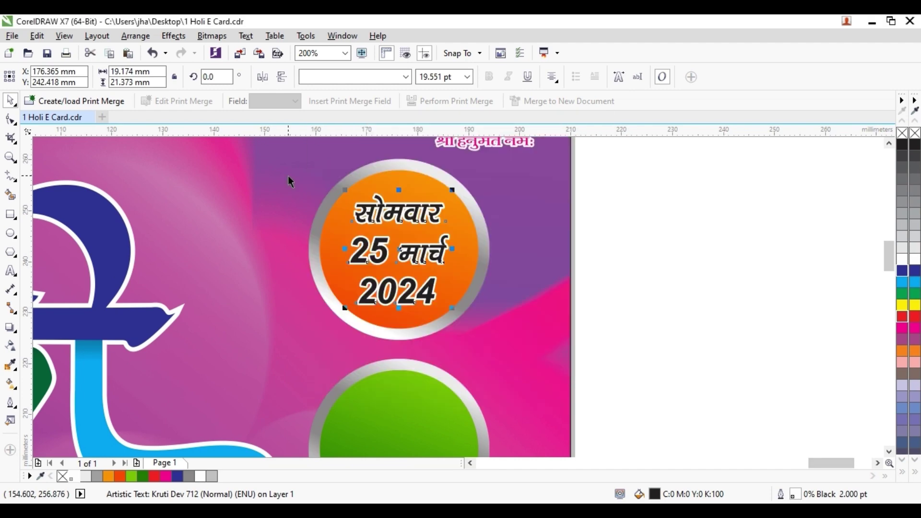
- Colour the weekday and 2024 lines of the date text dark green and the 25 मार्च line red
{"action": "left_click", "coordinate": [11, 271]}
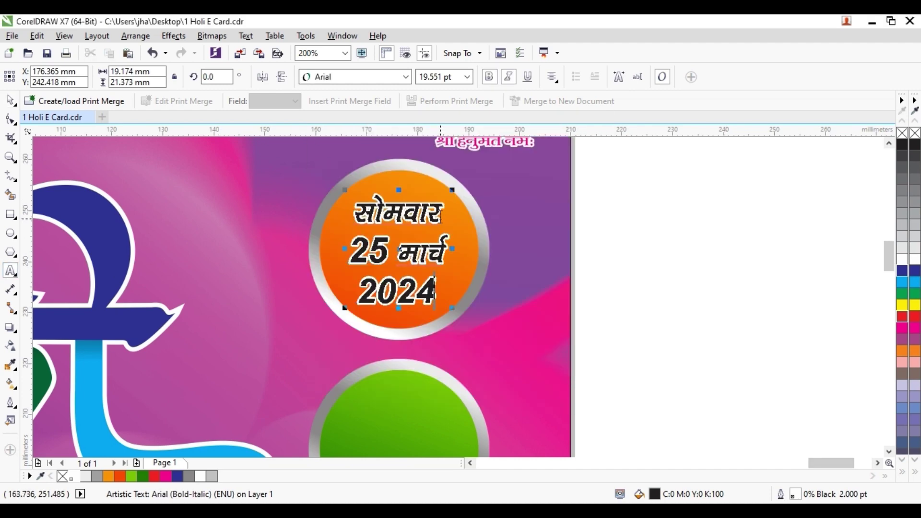
{"action": "left_click_drag", "start_coordinate": [440, 217], "coordinate": [353, 212]}
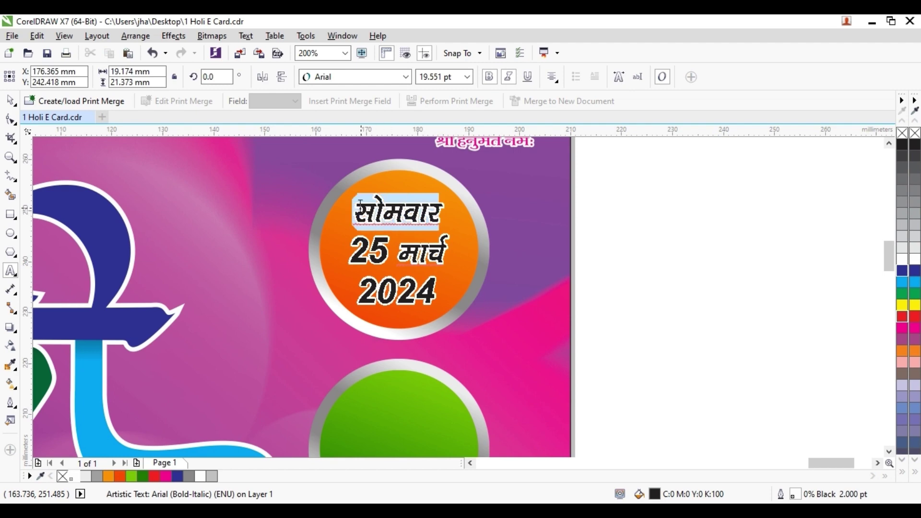
{"action": "left_click", "coordinate": [144, 475]}
{"action": "left_click", "coordinate": [360, 250]}
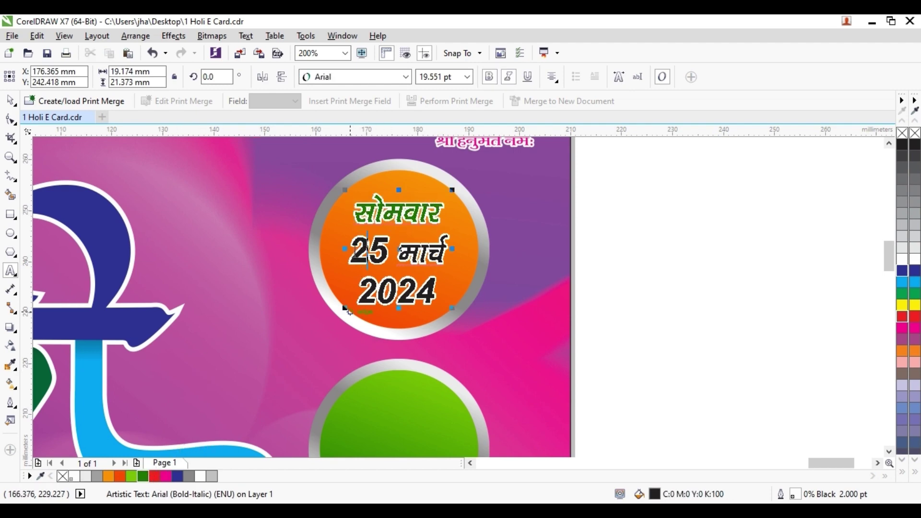
{"action": "left_click_drag", "start_coordinate": [350, 249], "coordinate": [449, 251]}
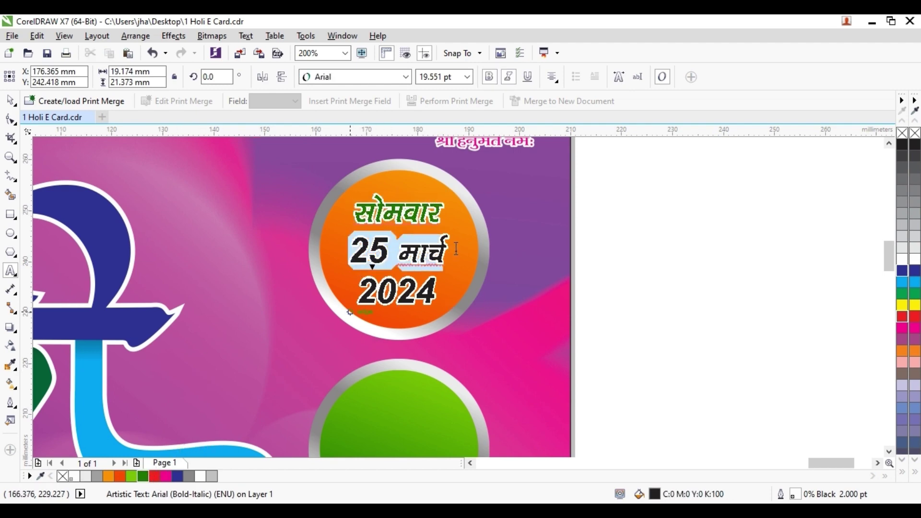
{"action": "left_click", "coordinate": [158, 477]}
{"action": "left_click_drag", "start_coordinate": [364, 290], "coordinate": [444, 289]}
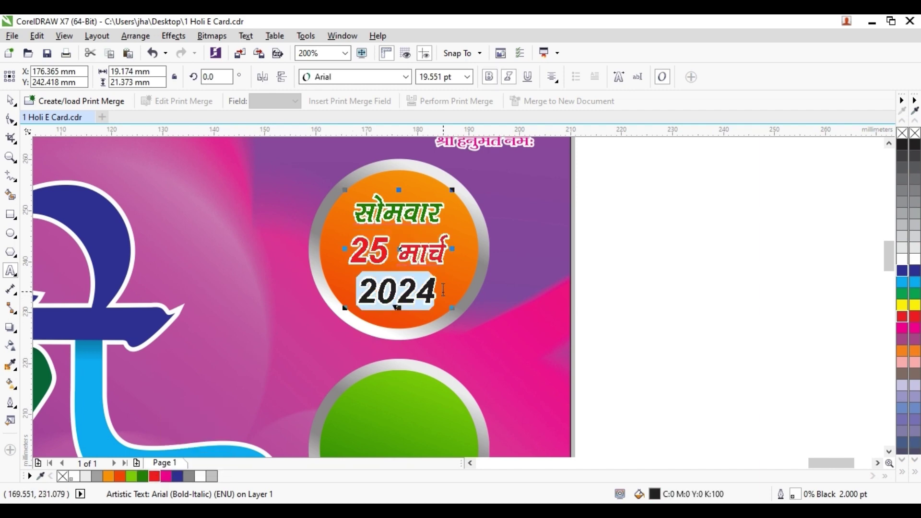
{"action": "left_click", "coordinate": [143, 476]}
{"action": "left_click", "coordinate": [10, 99]}
{"action": "left_click", "coordinate": [642, 262]}
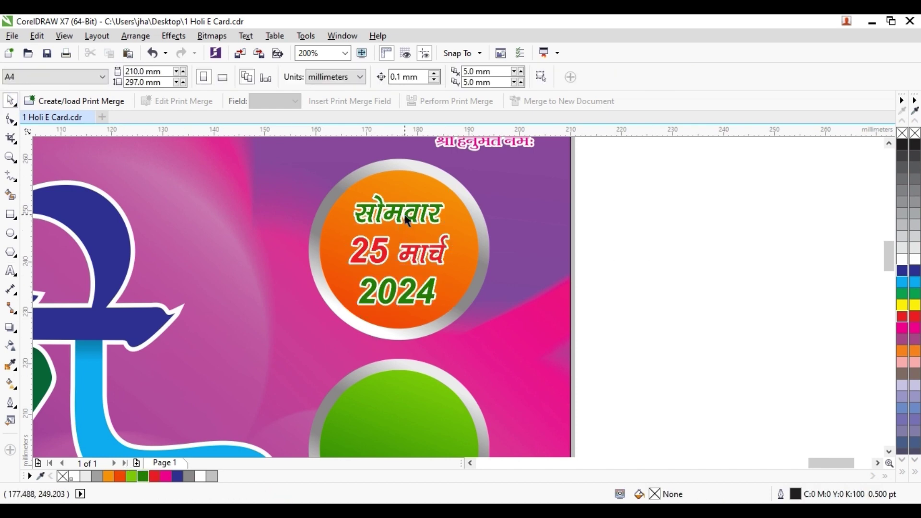
{"action": "left_click", "coordinate": [406, 218]}
{"action": "left_click", "coordinate": [468, 247], "text": "shift"}
{"action": "left_click", "coordinate": [644, 260]}
- Copy the date text on the orange badge and paste a duplicate in place
{"action": "left_click_drag", "start_coordinate": [442, 220], "coordinate": [484, 195]}
{"action": "left_click", "coordinate": [456, 201]}
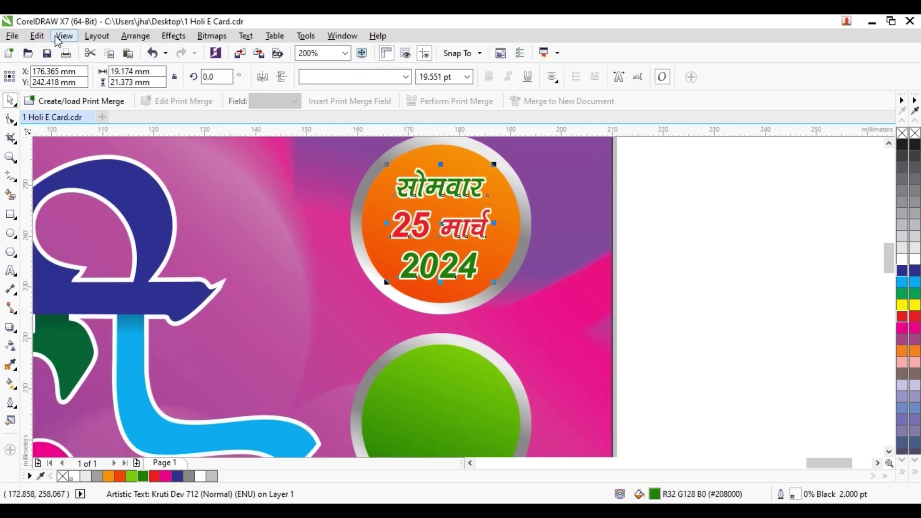
{"action": "left_click", "coordinate": [37, 36]}
{"action": "left_click", "coordinate": [37, 36]}
{"action": "left_click", "coordinate": [36, 36]}
{"action": "left_click", "coordinate": [62, 144]}
{"action": "left_click_drag", "start_coordinate": [485, 266], "coordinate": [519, 200]}
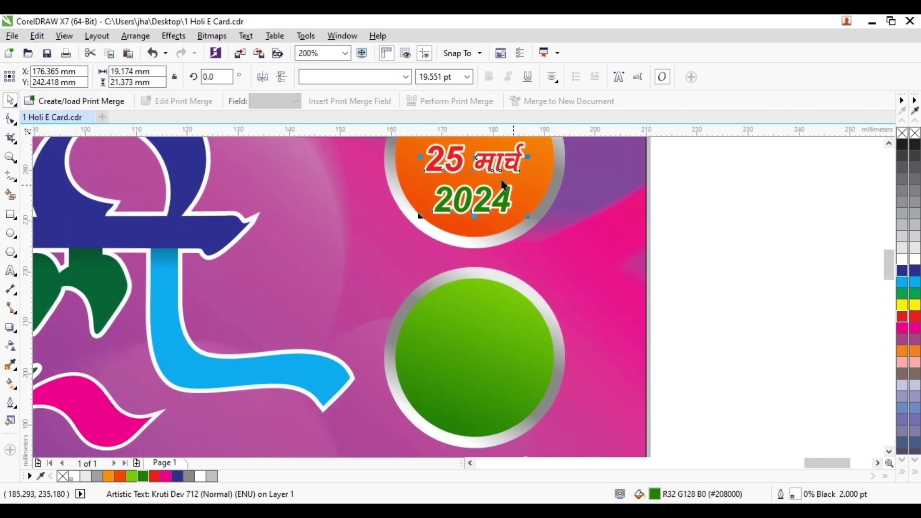
- Move the duplicated date text onto the green badge and try replacing its weekday line with सांय
{"action": "left_click_drag", "start_coordinate": [484, 172], "coordinate": [486, 360]}
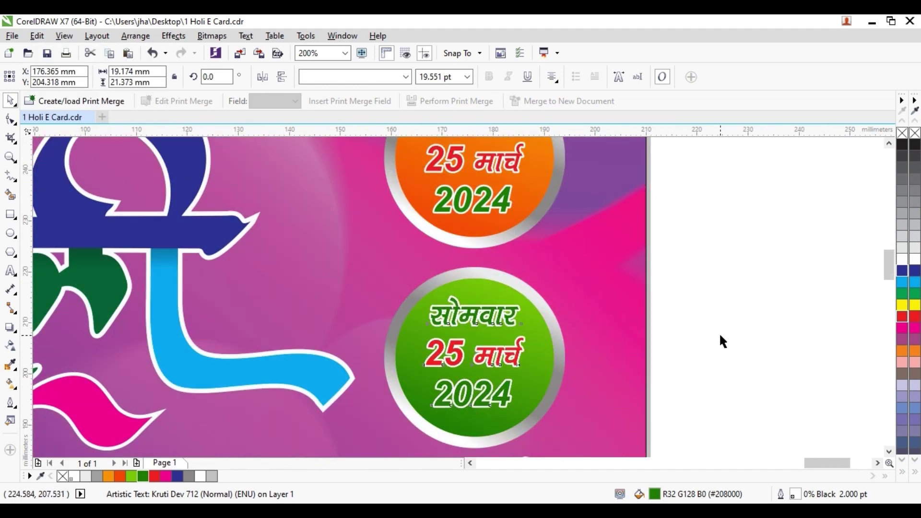
{"action": "left_click", "coordinate": [719, 333]}
{"action": "left_click", "coordinate": [10, 272]}
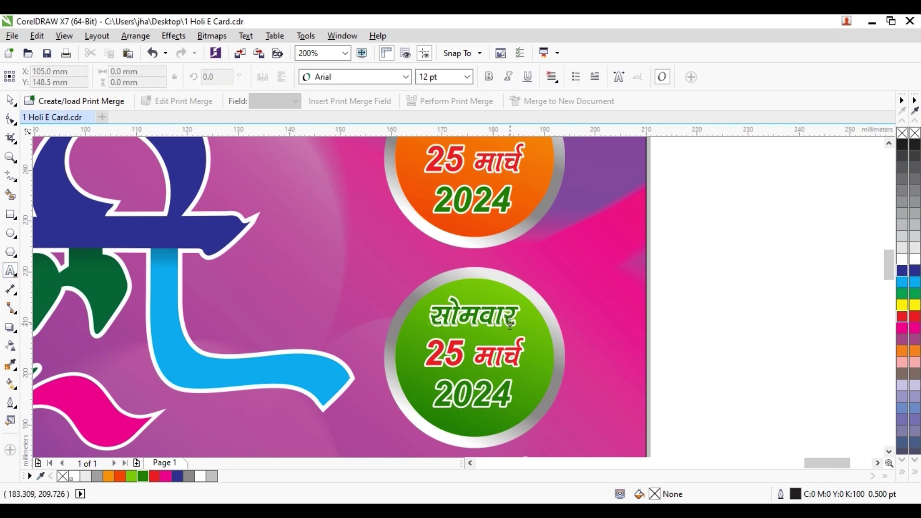
{"action": "left_click_drag", "start_coordinate": [516, 320], "coordinate": [424, 311]}
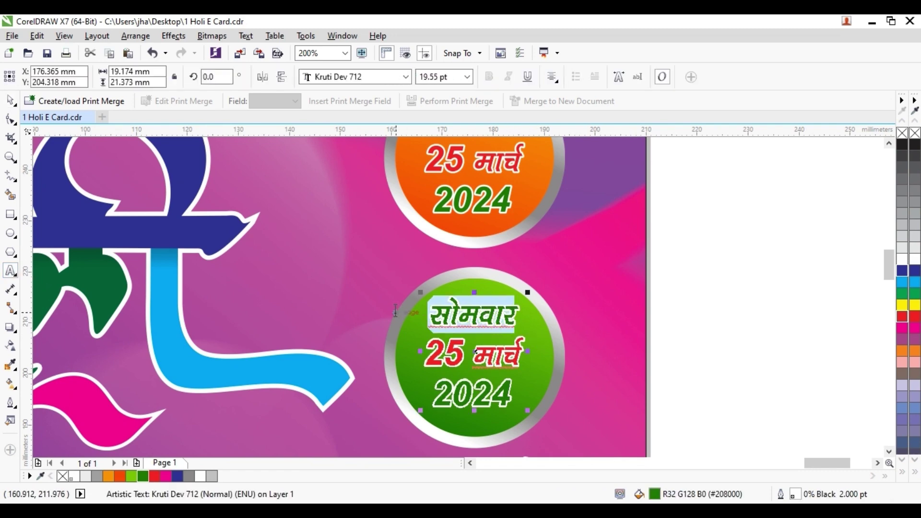
{"action": "type", "text": "lks"}
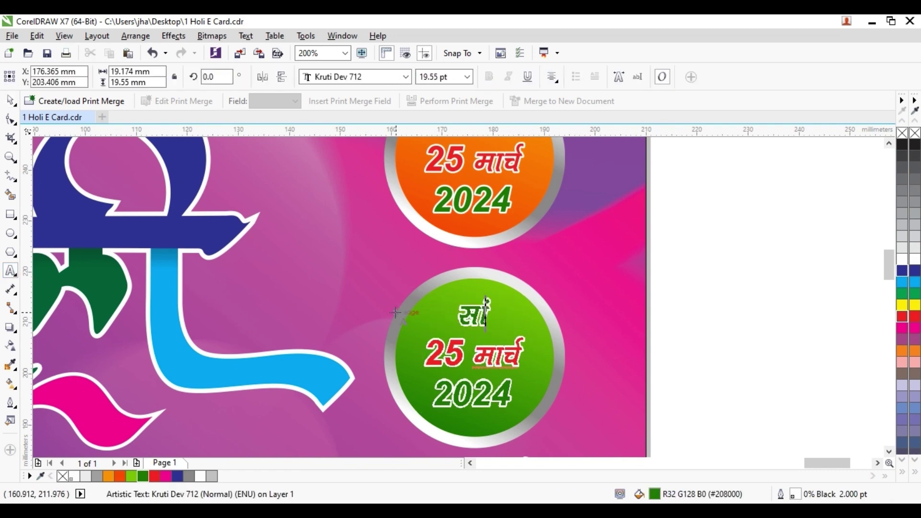
{"action": "type", "text": "a;"}
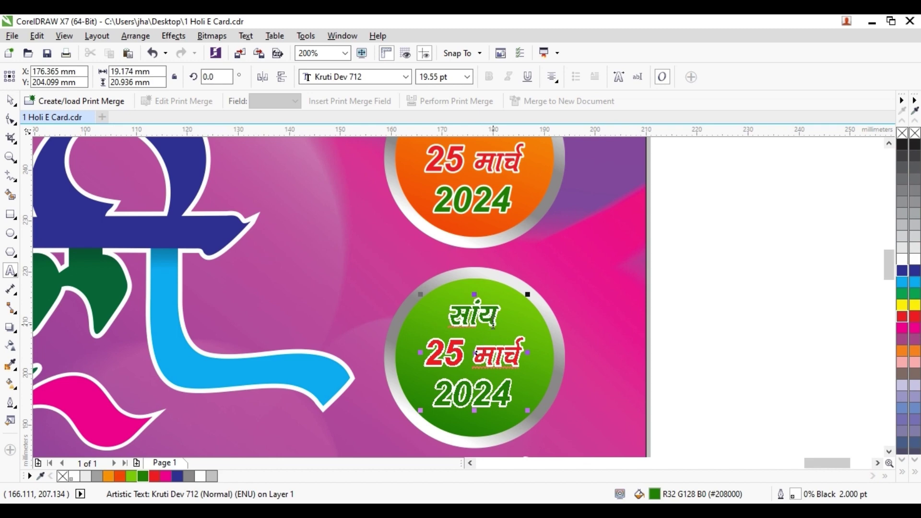
- Undo the सांय wording and enter शाम as the first line of the green badge's text
{"action": "key", "text": "ctrl+z"}
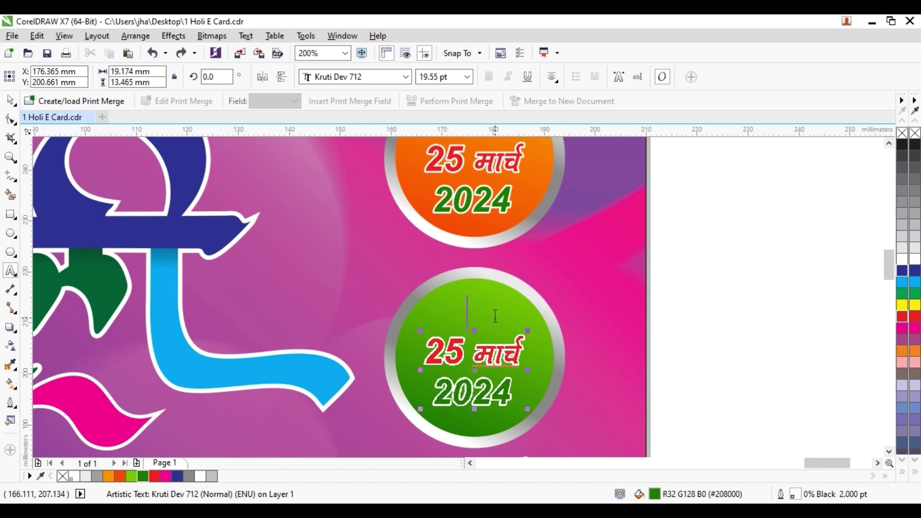
{"action": "type", "text": "lk"}
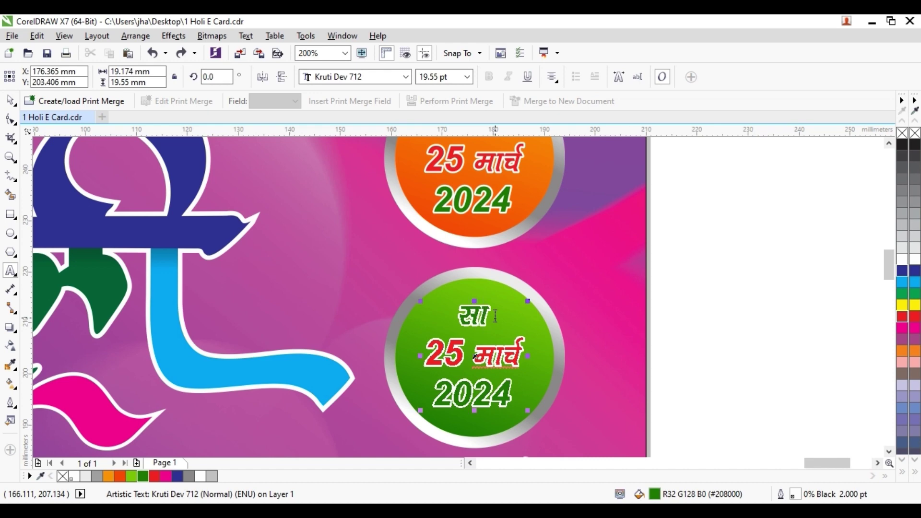
{"action": "type", "text": "e"}
{"action": "key", "text": "BackSpace"}
{"action": "key", "text": "BackSpace"}
{"action": "key", "text": "BackSpace"}
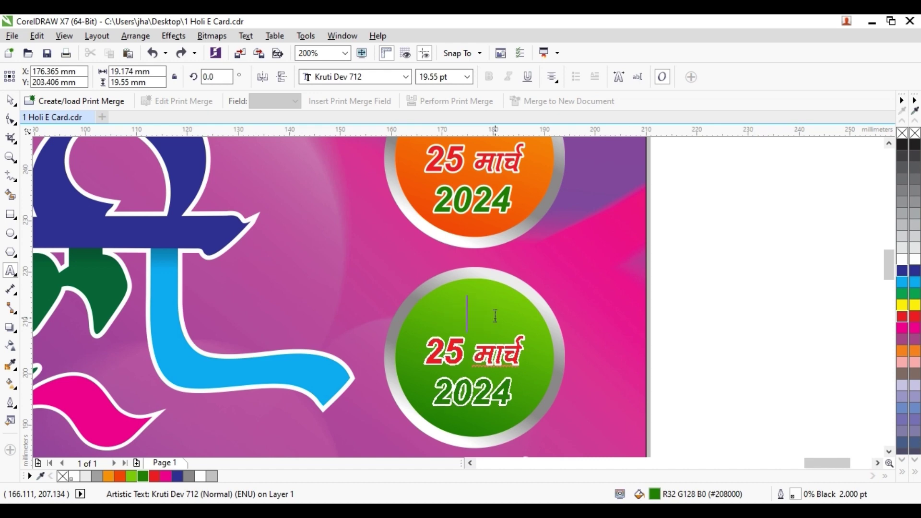
{"action": "type", "text": "'kk"}
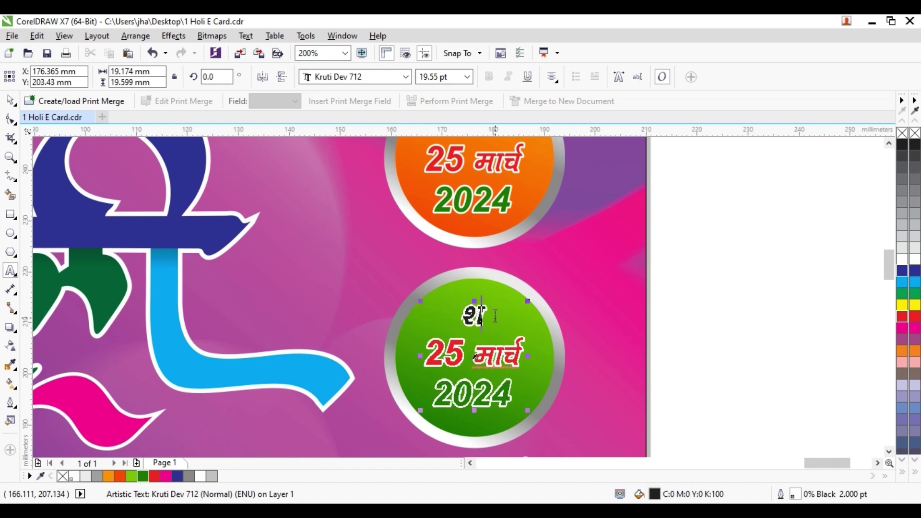
{"action": "type", "text": "e"}
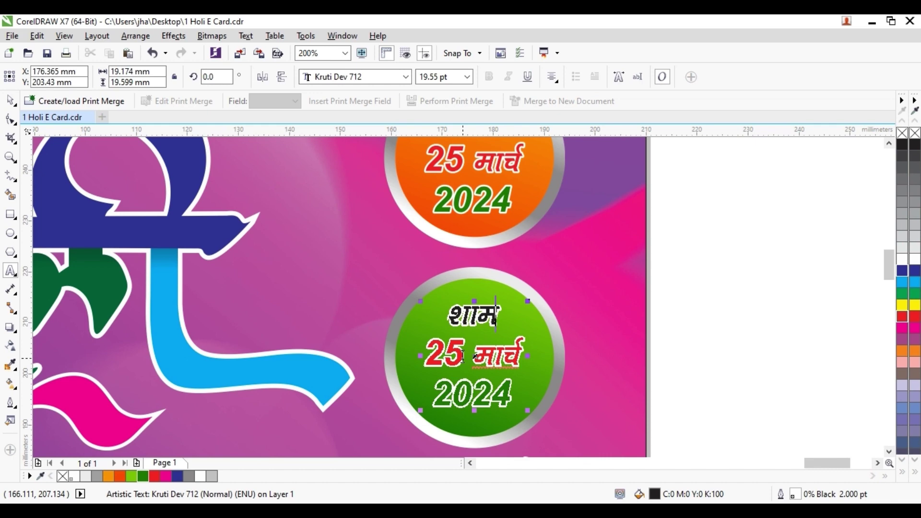
- Replace the 25 मार्च line on the green badge with the time 4:30
{"action": "left_click_drag", "start_coordinate": [462, 358], "coordinate": [413, 357]}
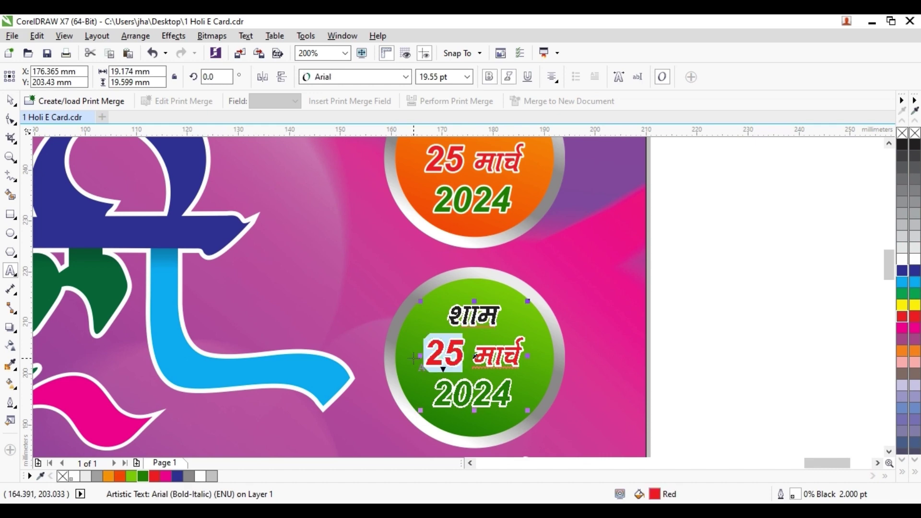
{"action": "type", "text": "4"}
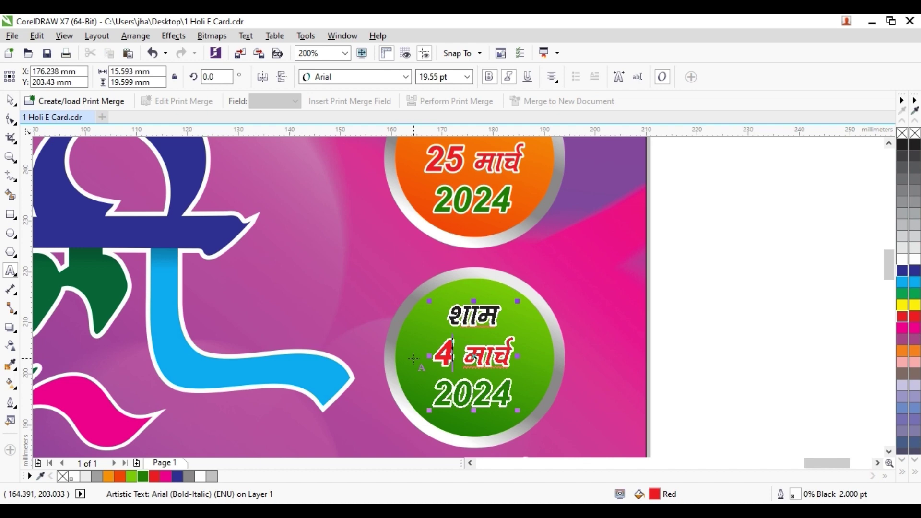
{"action": "type", "text": "\""}
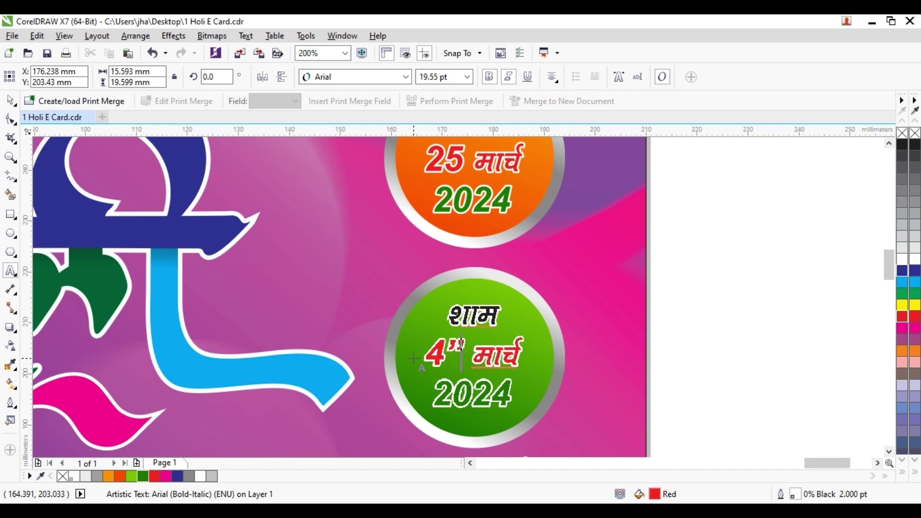
{"action": "key", "text": "BackSpace"}
{"action": "type", "text": ":30"}
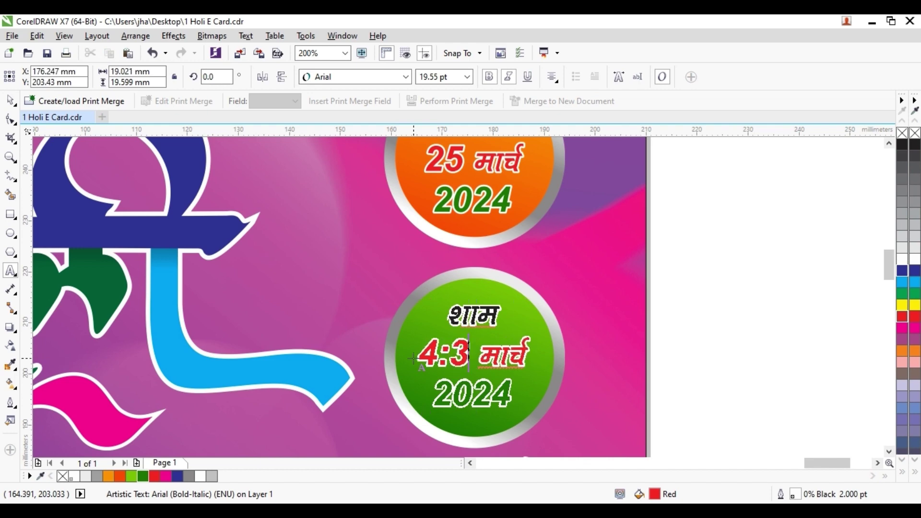
{"action": "key", "text": "Delete"}
{"action": "key", "text": "Delete"}
{"action": "key", "text": "Delete"}
{"action": "key", "text": "Delete"}
{"action": "key", "text": "Delete"}
{"action": "key", "text": "Delete"}
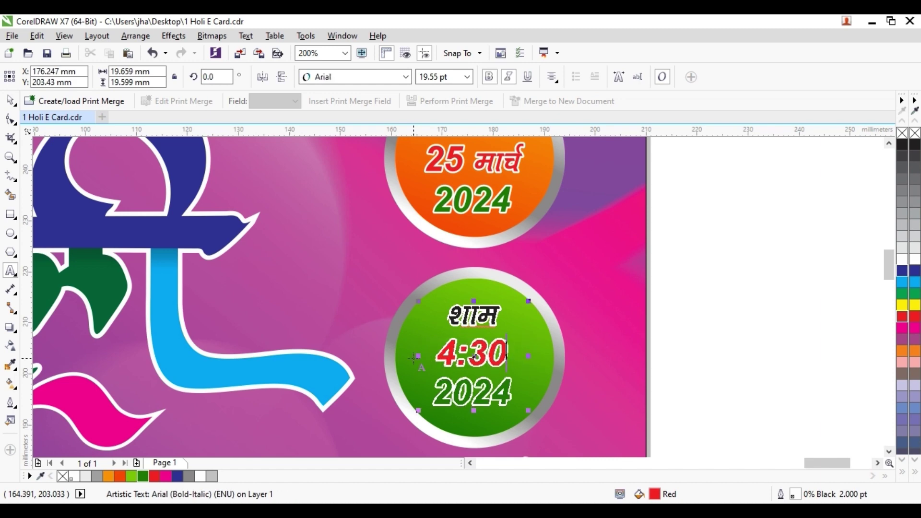
- Replace the 2024 line on the green badge with बजे से in the Kruti Dev 712 font
{"action": "left_click_drag", "start_coordinate": [432, 391], "coordinate": [511, 391]}
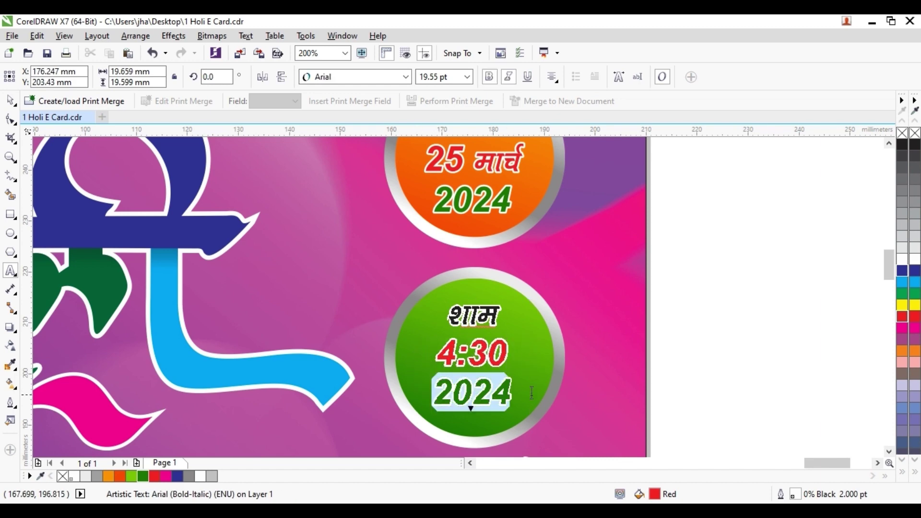
{"action": "left_click", "coordinate": [355, 76]}
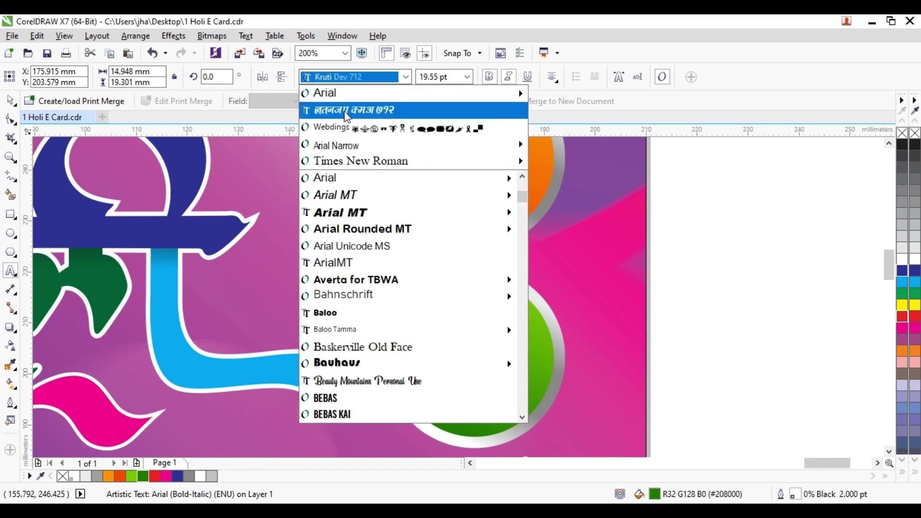
{"action": "left_click", "coordinate": [355, 109]}
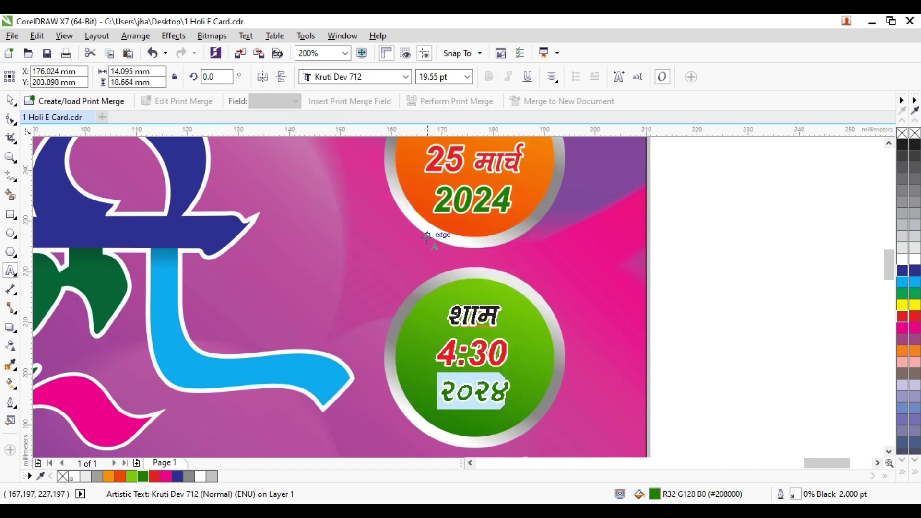
{"action": "type", "text": "c"}
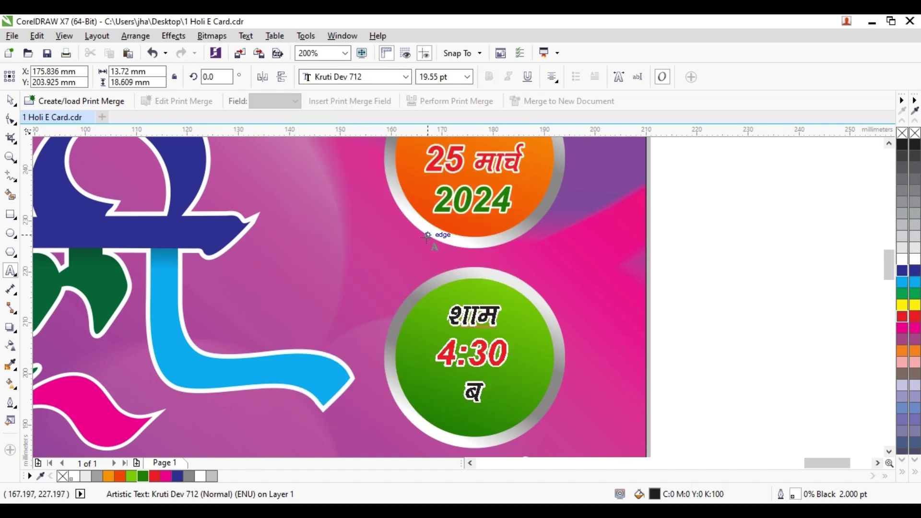
{"action": "type", "text": "ts ls"}
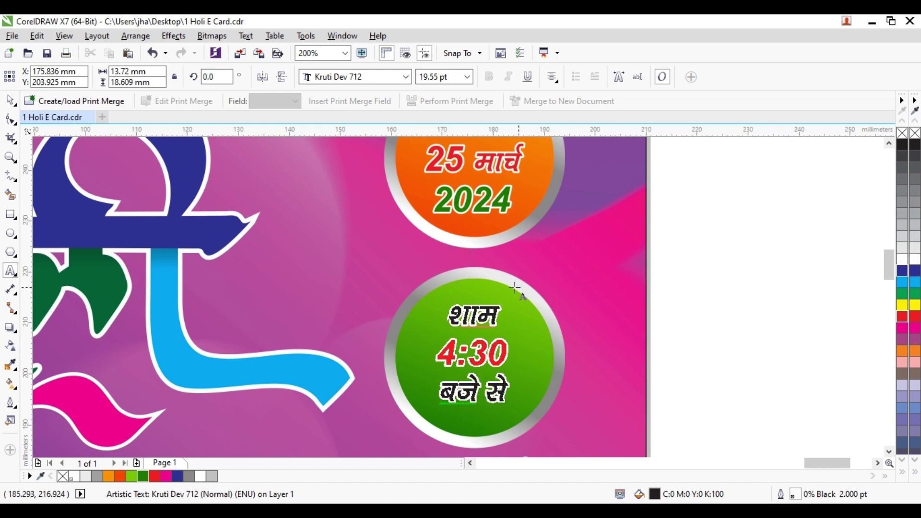
- Colour the शाम and बजे से lines of the green badge's text magenta and the 4:30 line dark blue
{"action": "left_click_drag", "start_coordinate": [438, 393], "coordinate": [505, 394]}
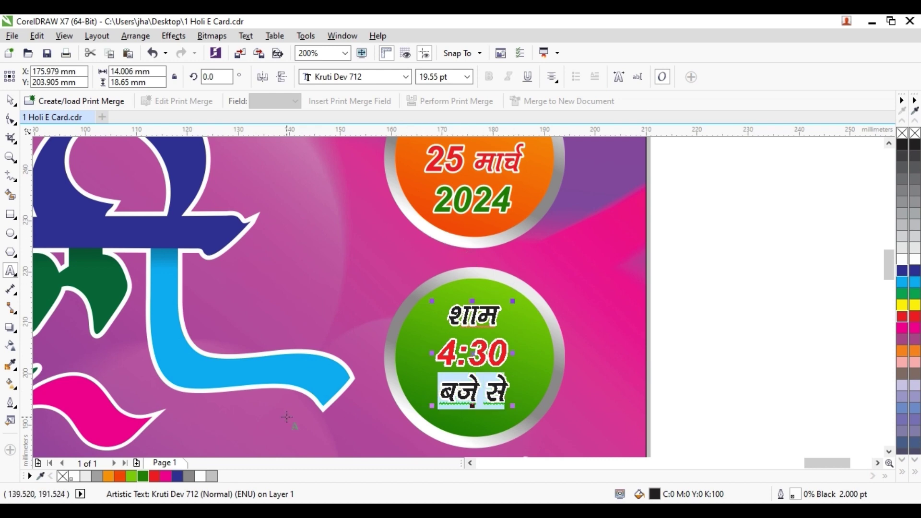
{"action": "left_click", "coordinate": [166, 476]}
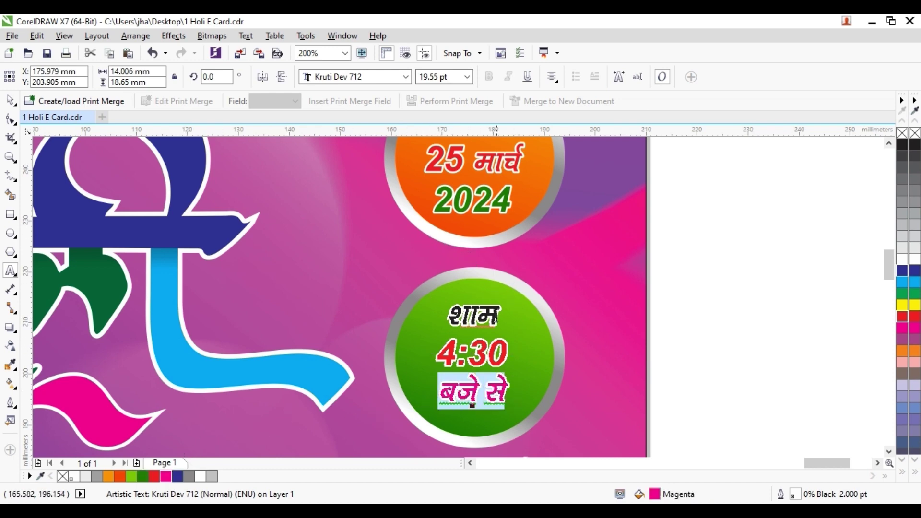
{"action": "left_click_drag", "start_coordinate": [497, 317], "coordinate": [447, 317]}
{"action": "left_click", "coordinate": [165, 476]}
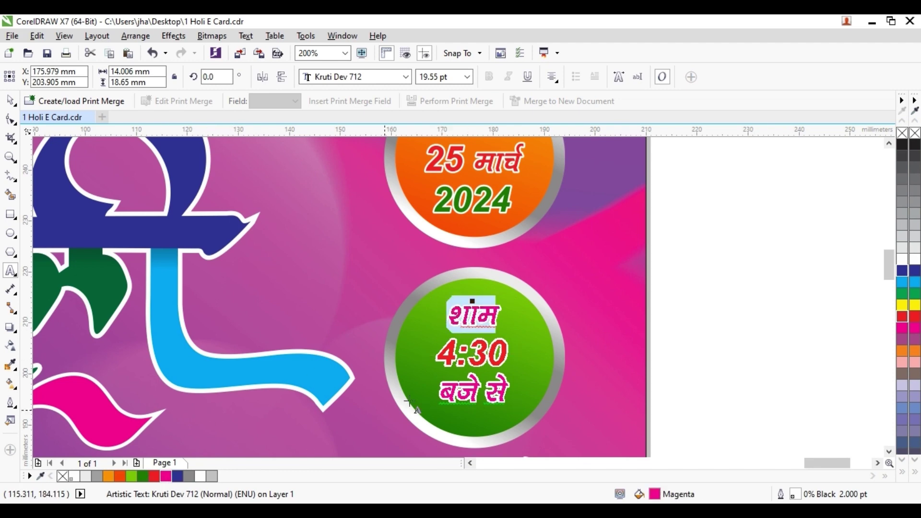
{"action": "left_click_drag", "start_coordinate": [436, 354], "coordinate": [506, 353]}
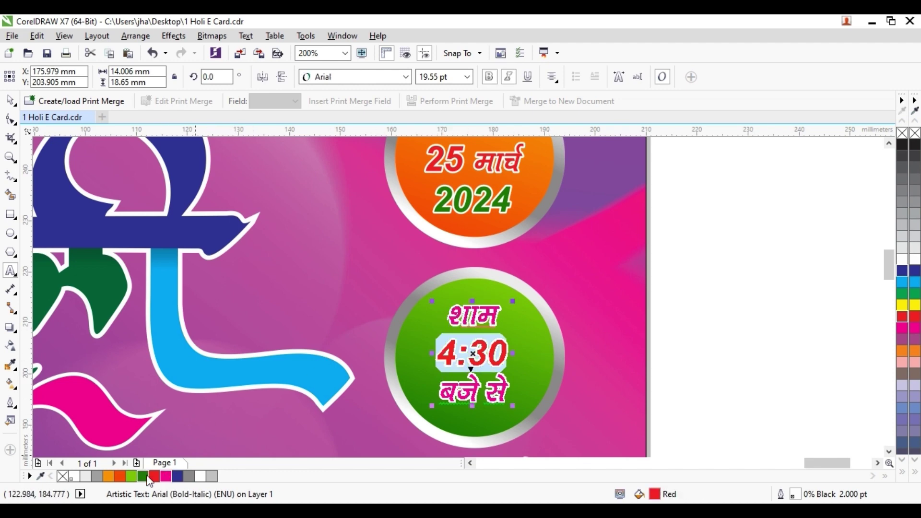
{"action": "left_click", "coordinate": [178, 477]}
{"action": "left_click", "coordinate": [10, 100]}
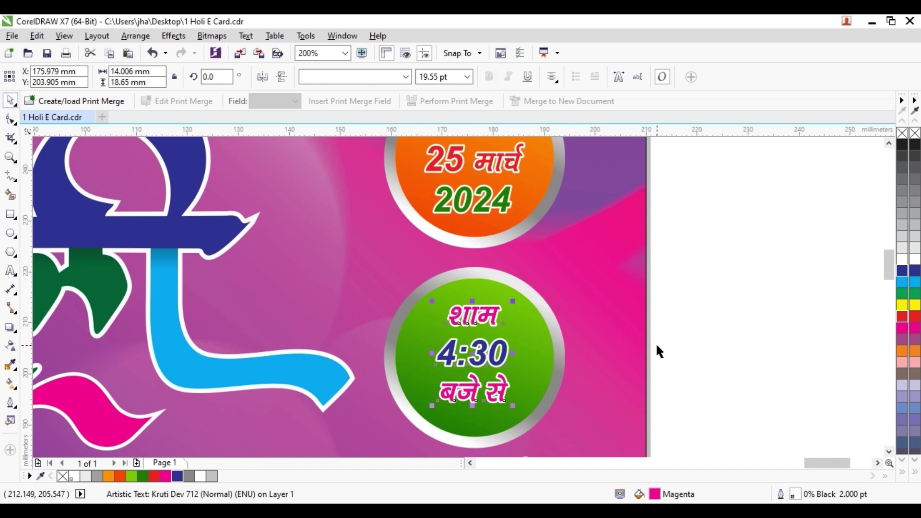
- Enlarge the time text on the green badge from its centre to about 24.3 pt
{"action": "left_click", "coordinate": [683, 342]}
{"action": "left_click", "coordinate": [519, 390]}
{"action": "left_click_drag", "start_coordinate": [514, 408], "coordinate": [522, 417]}
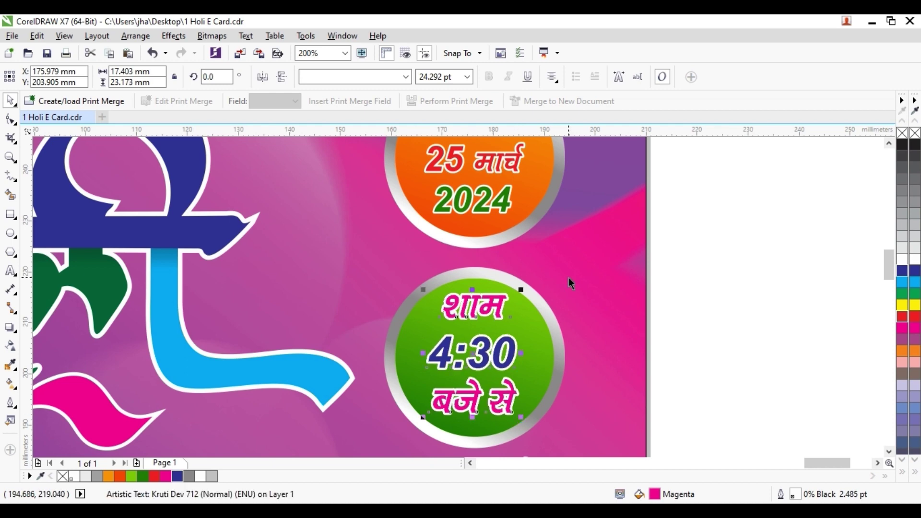
{"action": "left_click", "coordinate": [627, 306]}
{"action": "scroll", "coordinate": [547, 296], "scroll_direction": "down", "scroll_amount": 1}
{"action": "left_click", "coordinate": [668, 322]}
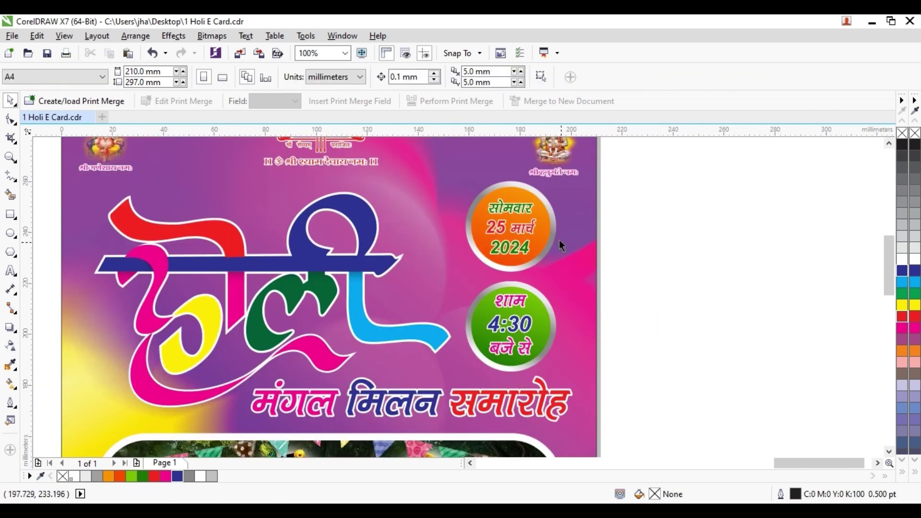
- Enlarge the date text on the orange badge from its centre to about 21.7 pt
{"action": "scroll", "coordinate": [526, 209], "scroll_direction": "up", "scroll_amount": 2}
{"action": "left_click", "coordinate": [525, 211]}
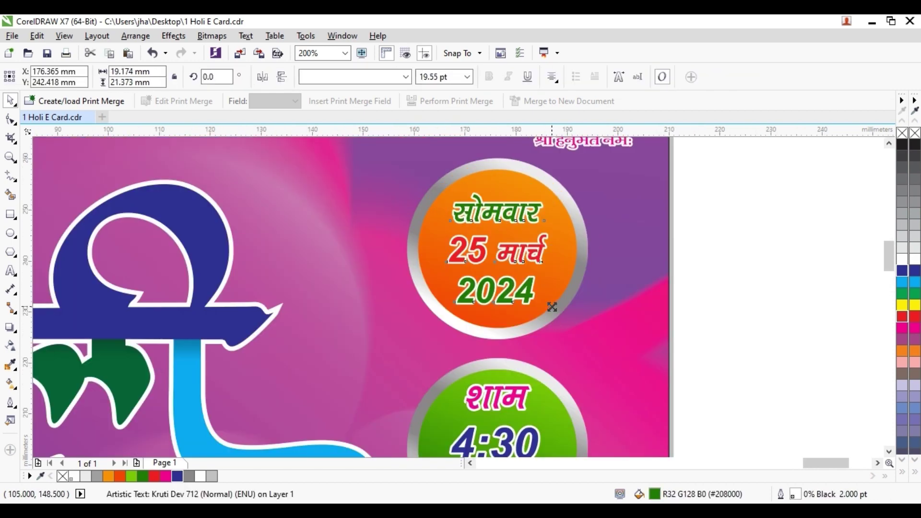
{"action": "left_click_drag", "start_coordinate": [551, 307], "coordinate": [559, 314]}
{"action": "left_click", "coordinate": [583, 258], "text": "shift"}
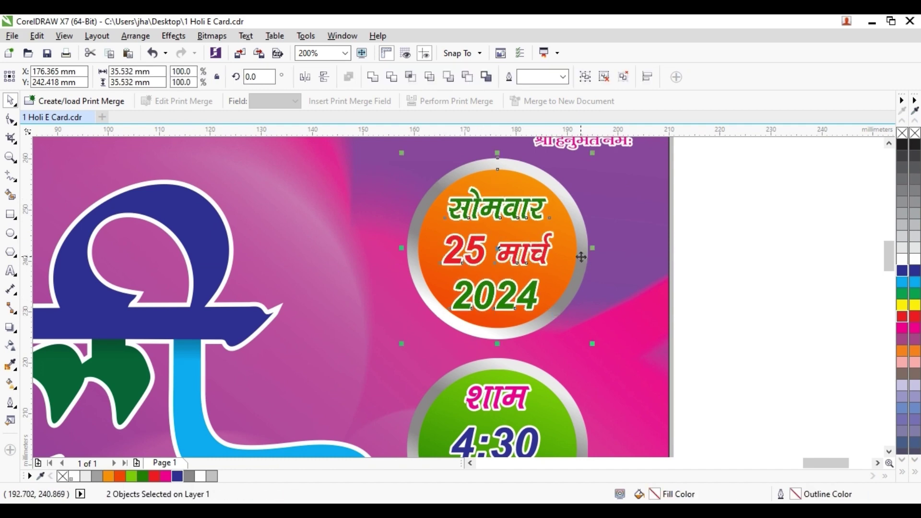
{"action": "left_click", "coordinate": [751, 298]}
- Shift the date text about 0.5 mm upward within the orange badge
{"action": "left_click", "coordinate": [487, 203]}
{"action": "scroll", "coordinate": [484, 200], "scroll_direction": "up", "scroll_amount": 1}
{"action": "left_click_drag", "start_coordinate": [476, 195], "coordinate": [484, 205]}
{"action": "scroll", "coordinate": [484, 205], "scroll_direction": "down", "scroll_amount": 1}
{"action": "scroll", "coordinate": [572, 255], "scroll_direction": "down", "scroll_amount": 1}
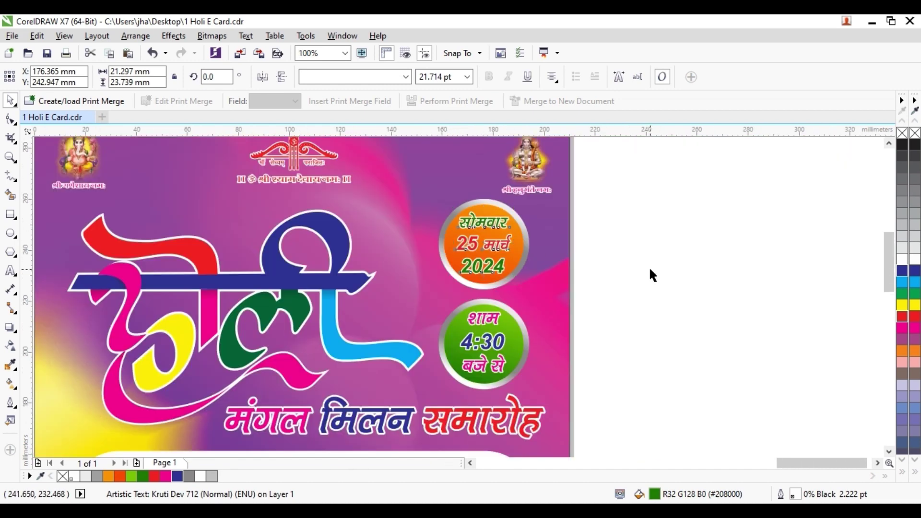
{"action": "key", "text": "Escape"}
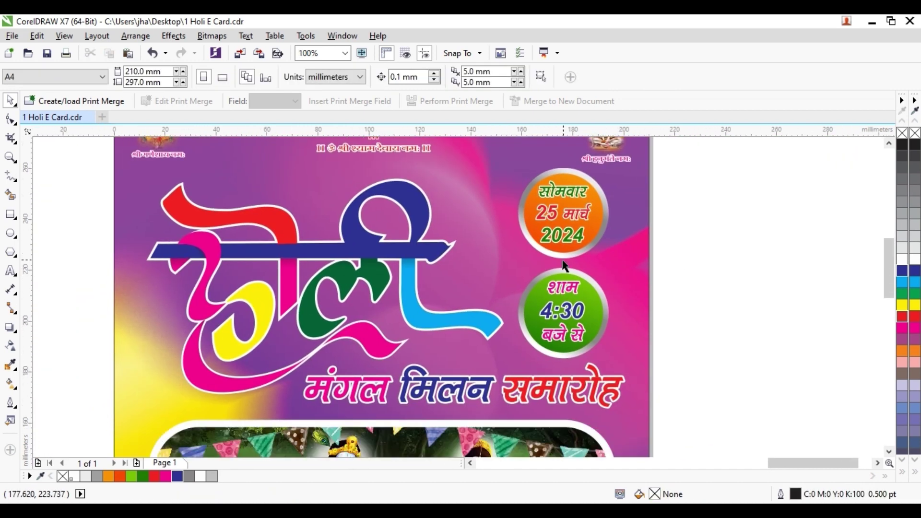
- Select both badges together with their text and slightly adjust the size of the whole set
{"action": "scroll", "coordinate": [560, 263], "scroll_direction": "down", "scroll_amount": 1}
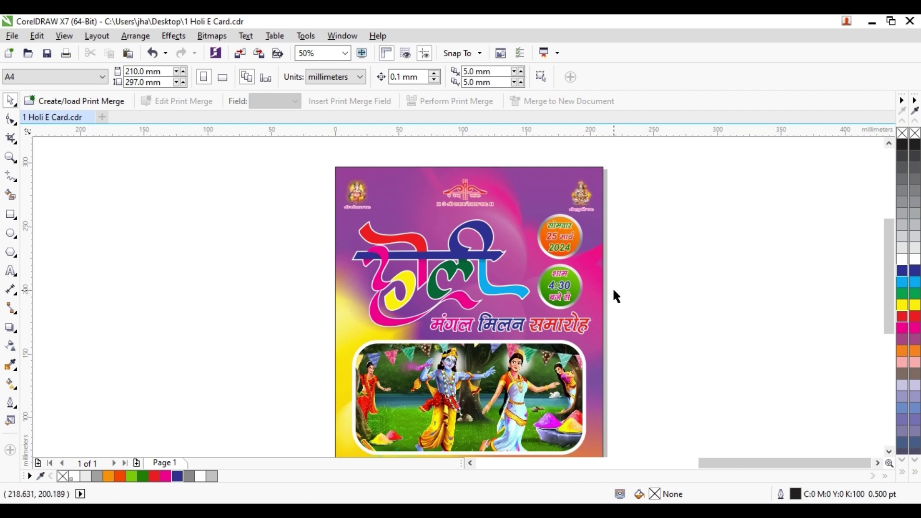
{"action": "left_click_drag", "start_coordinate": [531, 209], "coordinate": [530, 209]}
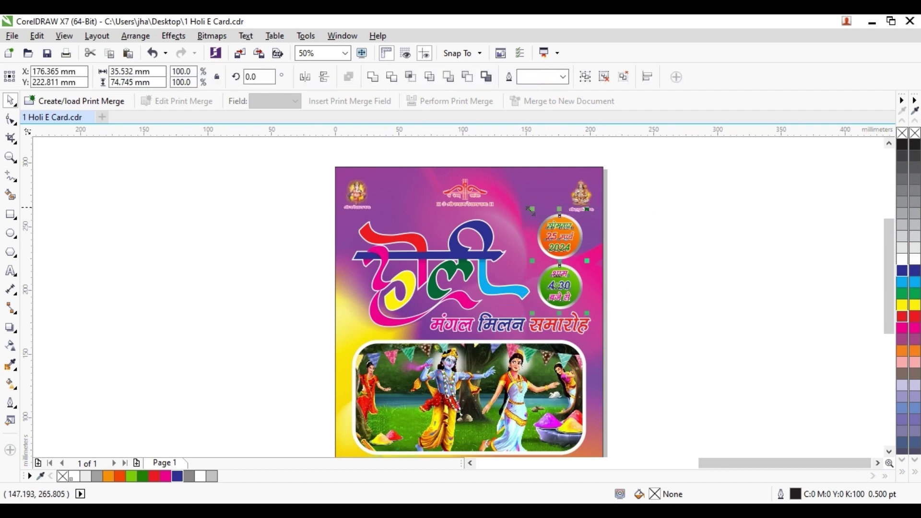
{"action": "scroll", "coordinate": [590, 304], "scroll_direction": "up", "scroll_amount": 1}
{"action": "mouse_move", "coordinate": [583, 317]}
{"action": "left_mouse_down"}
{"action": "mouse_move", "coordinate": [576, 309]}
{"action": "mouse_move", "coordinate": [586, 320]}
{"action": "left_mouse_up"}
{"action": "scroll", "coordinate": [575, 307], "scroll_direction": "up", "scroll_amount": 1}
{"action": "scroll", "coordinate": [618, 305], "scroll_direction": "down", "scroll_amount": 1}
{"action": "key", "text": "Escape"}
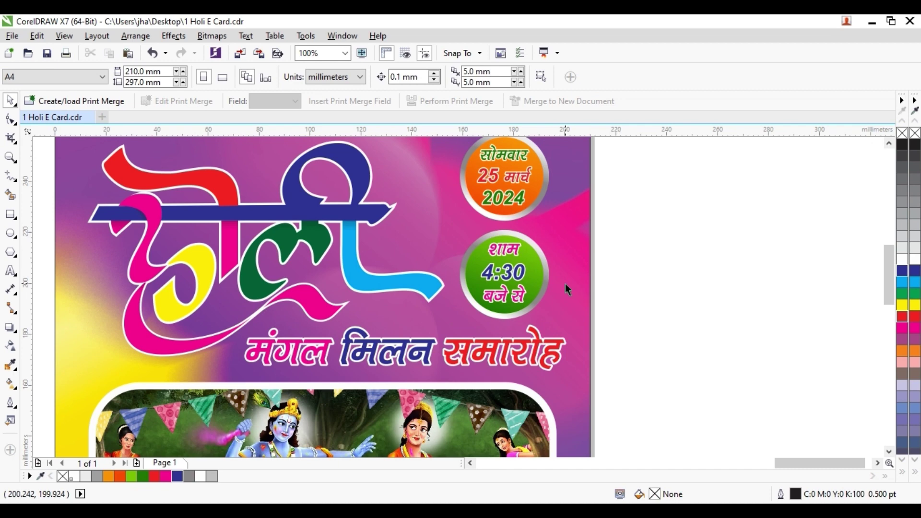
{"action": "scroll", "coordinate": [565, 283], "scroll_direction": "down", "scroll_amount": 1}
{"action": "left_click_drag", "start_coordinate": [468, 312], "coordinate": [528, 216]}
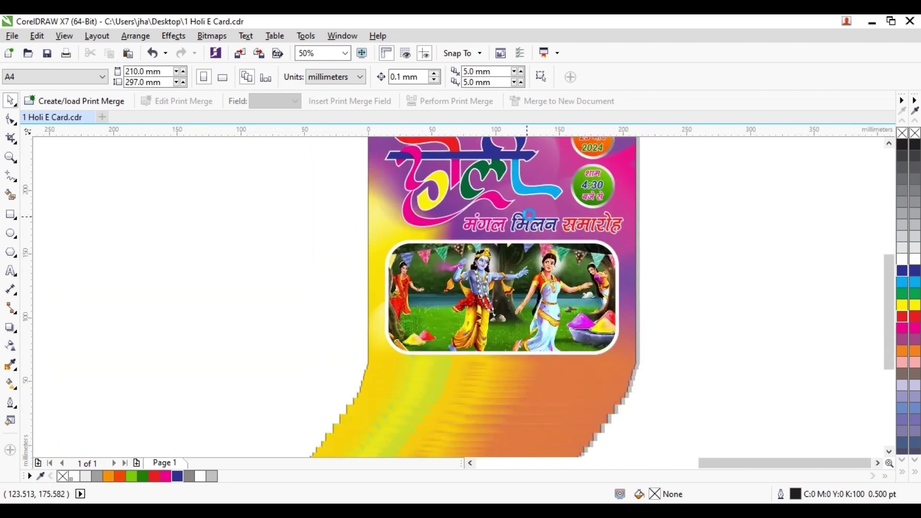
- Move the decorated elephant from the far side of the pasteboard to just beside the card's upper half
{"action": "scroll", "coordinate": [442, 345], "scroll_direction": "down", "scroll_amount": 1}
{"action": "left_click_drag", "start_coordinate": [237, 325], "coordinate": [406, 326]}
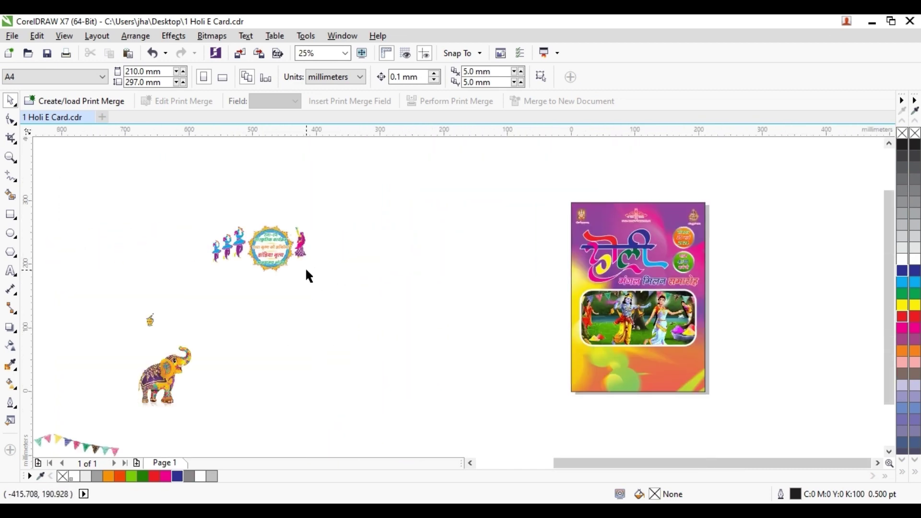
{"action": "left_click_drag", "start_coordinate": [155, 379], "coordinate": [501, 264]}
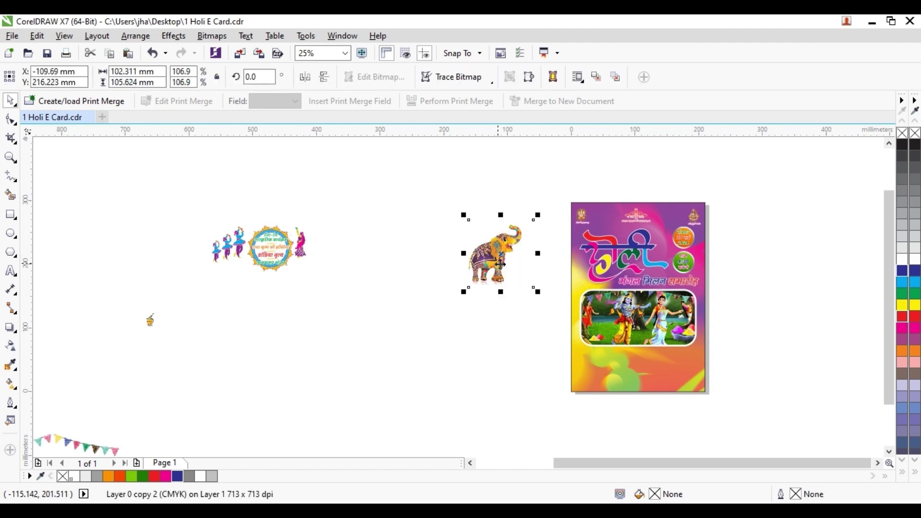
- Move the round programme medallion with its Hindi text and dividers onto the card below the framed picture, leaving the woman dancer outside
{"action": "left_click_drag", "start_coordinate": [241, 211], "coordinate": [308, 301]}
{"action": "left_click_drag", "start_coordinate": [261, 247], "coordinate": [528, 358]}
{"action": "scroll", "coordinate": [551, 374], "scroll_direction": "up", "scroll_amount": 3}
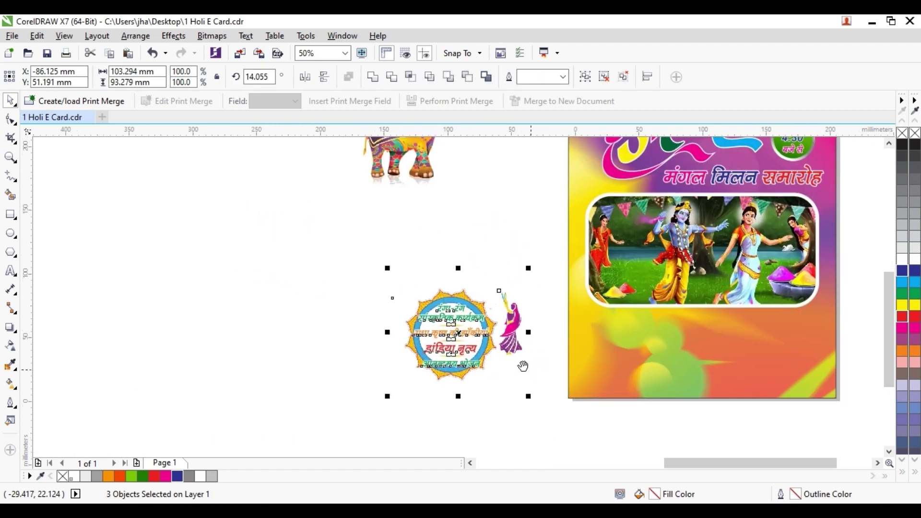
{"action": "key", "text": "Escape"}
{"action": "left_click", "coordinate": [406, 311]}
{"action": "left_click_drag", "start_coordinate": [288, 241], "coordinate": [434, 365]}
{"action": "left_click", "coordinate": [397, 275], "text": "shift"}
{"action": "left_click_drag", "start_coordinate": [397, 274], "coordinate": [650, 294]}
- Shrink the medallion together with its text to about 82 mm wide so it fits between the picture and the page edge
{"action": "scroll", "coordinate": [692, 349], "scroll_direction": "up", "scroll_amount": 2}
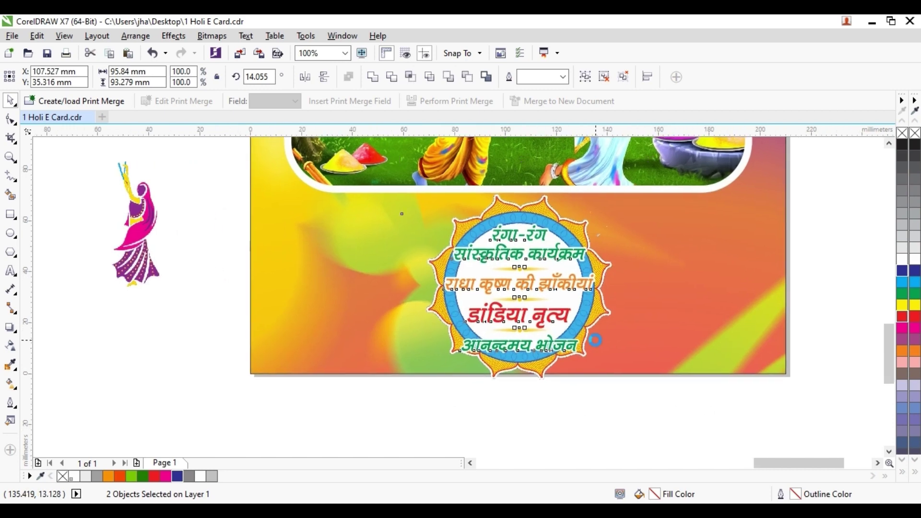
{"action": "left_click_drag", "start_coordinate": [656, 409], "coordinate": [636, 391]}
{"action": "left_click_drag", "start_coordinate": [538, 227], "coordinate": [485, 257]}
{"action": "left_click", "coordinate": [603, 391]}
- Ungroup the medallion's text block and the yellow divider ornament below the line सांस्कृतिक कार्यक्रम
{"action": "left_click", "coordinate": [537, 253]}
{"action": "left_click", "coordinate": [423, 76]}
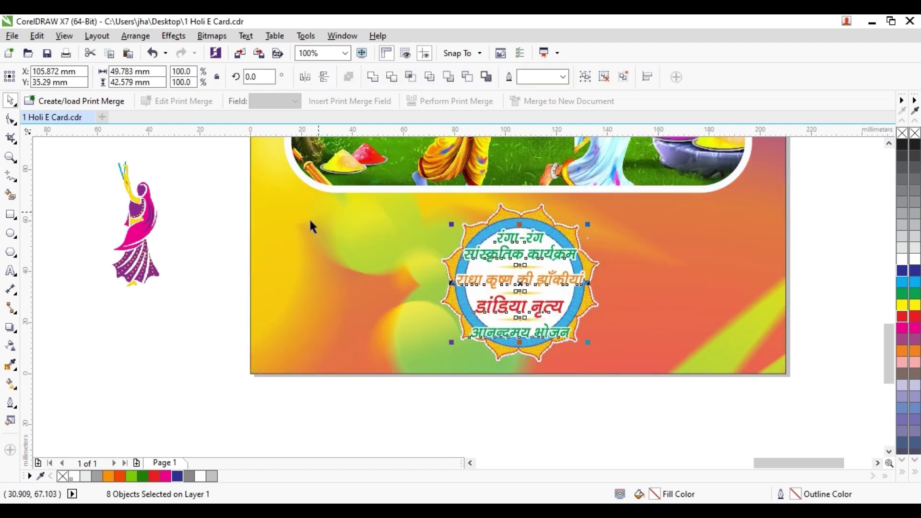
{"action": "left_click", "coordinate": [309, 220]}
{"action": "scroll", "coordinate": [540, 284], "scroll_direction": "up", "scroll_amount": 1}
{"action": "left_click", "coordinate": [517, 248]}
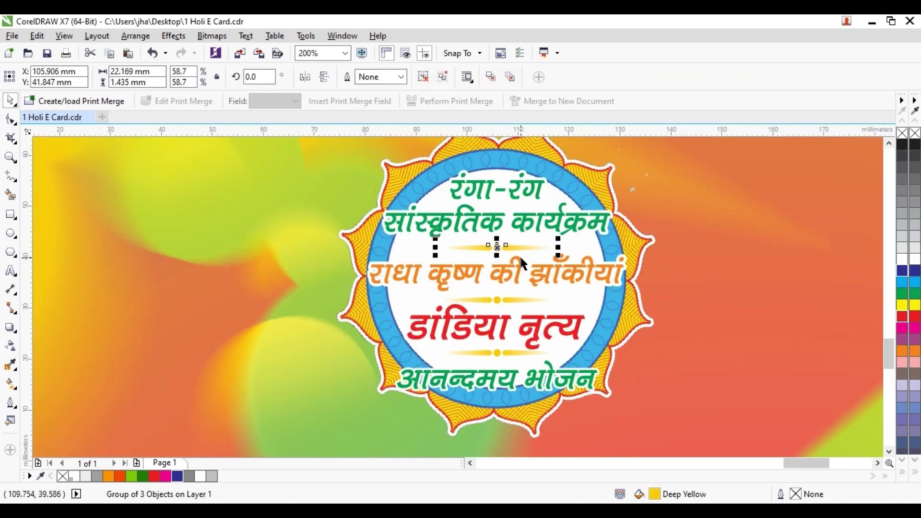
{"action": "left_click", "coordinate": [424, 77]}
{"action": "left_click", "coordinate": [603, 242]}
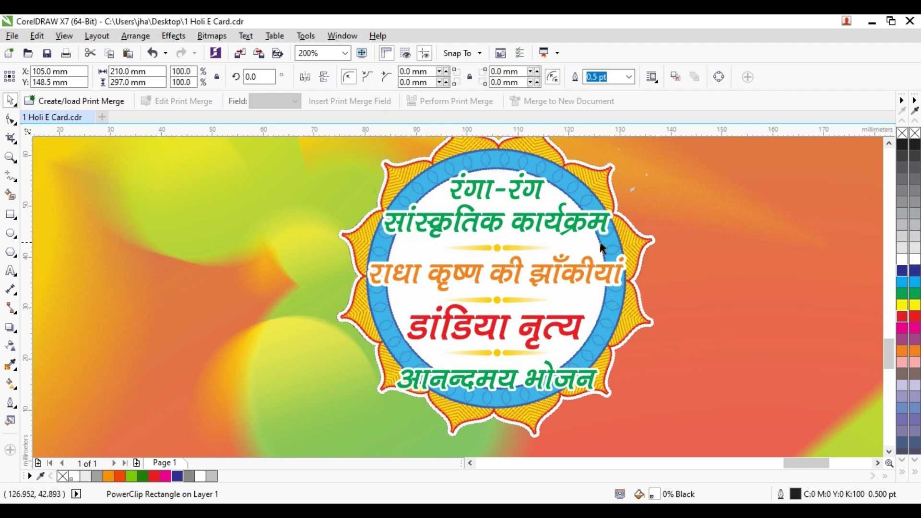
{"action": "left_click_drag", "start_coordinate": [528, 248], "coordinate": [556, 249]}
{"action": "key", "text": "ctrl+z"}
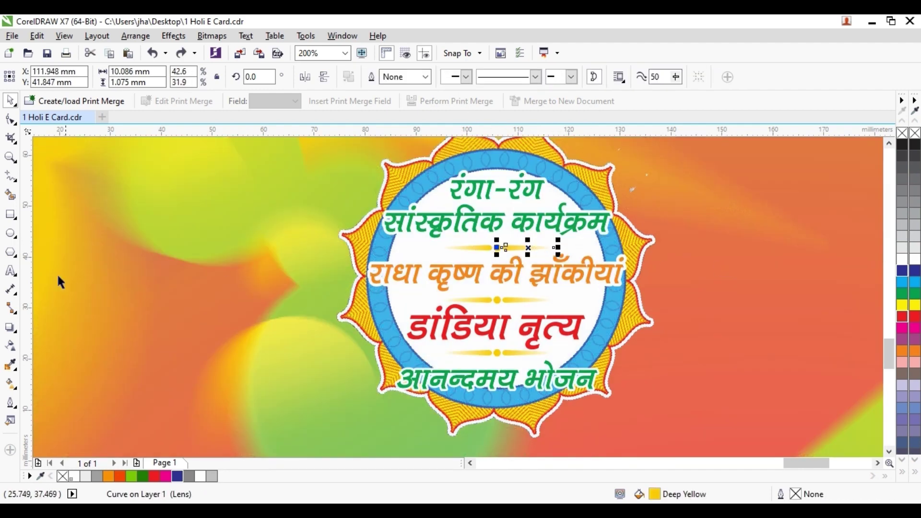
- Apply a horizontal linear fountain fill from deep yellow to white along the right arm of the uppermost divider
{"action": "left_click", "coordinate": [11, 384]}
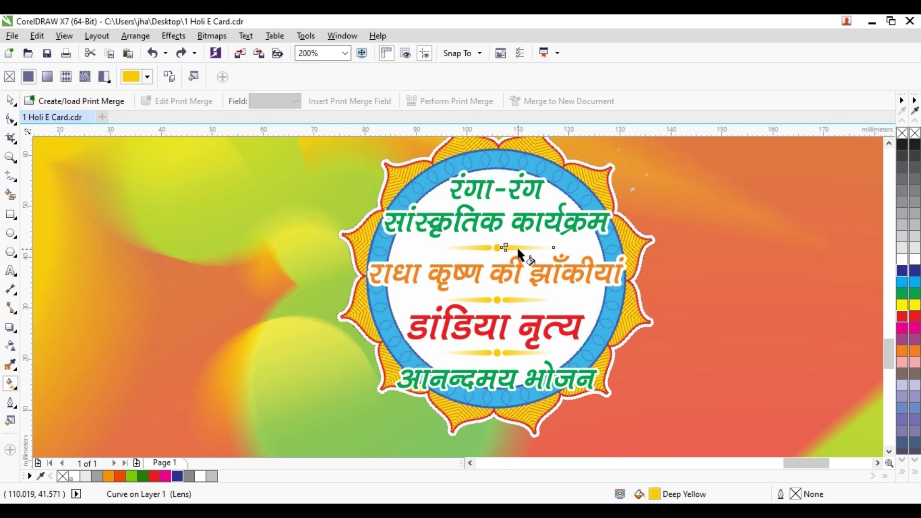
{"action": "scroll", "coordinate": [521, 254], "scroll_direction": "up", "scroll_amount": 6}
{"action": "left_click_drag", "start_coordinate": [449, 256], "coordinate": [685, 257]}
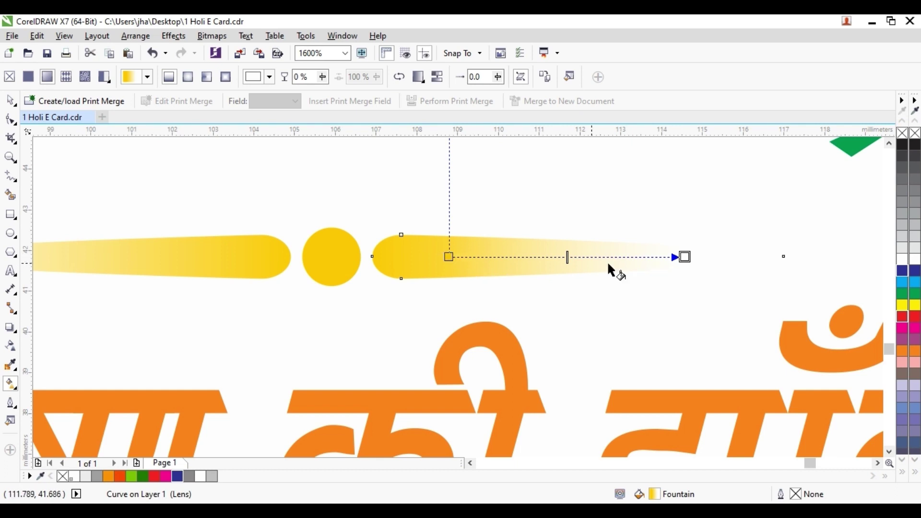
{"action": "left_click", "coordinate": [165, 477]}
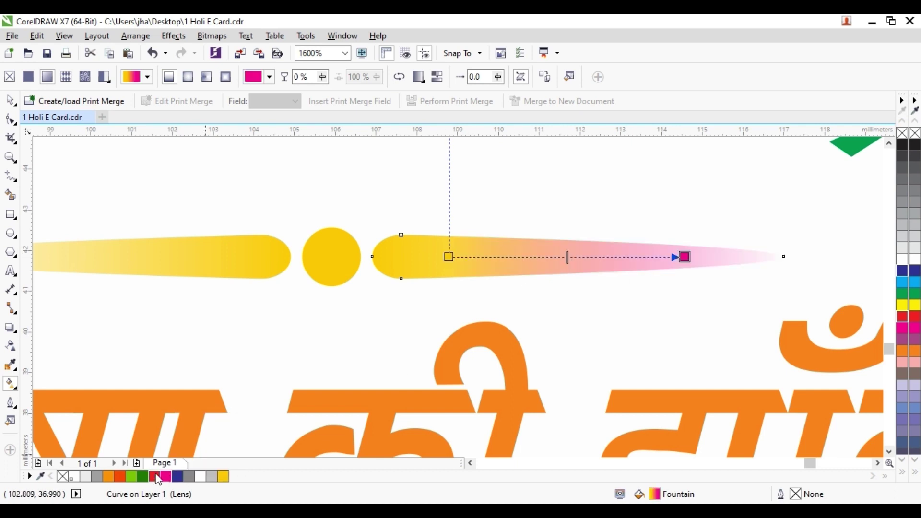
{"action": "left_click", "coordinate": [201, 476]}
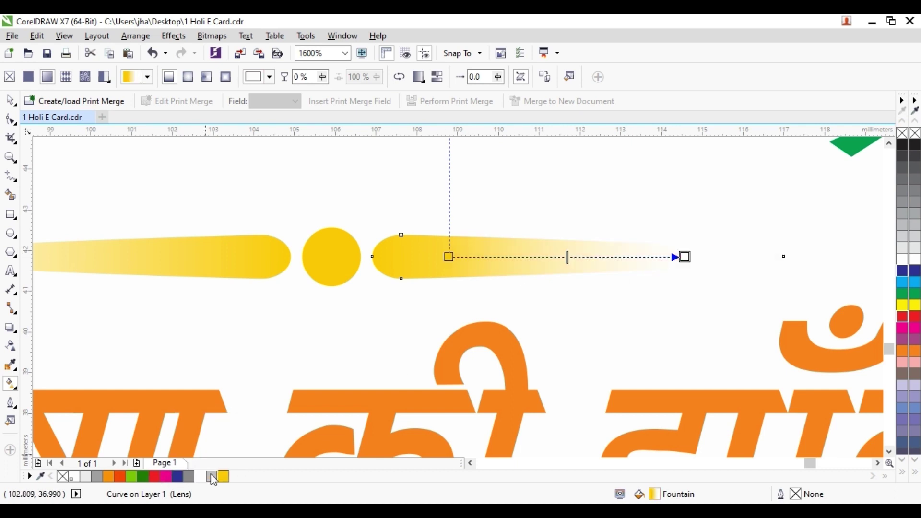
{"action": "left_click", "coordinate": [10, 100]}
{"action": "scroll", "coordinate": [492, 248], "scroll_direction": "down", "scroll_amount": 6}
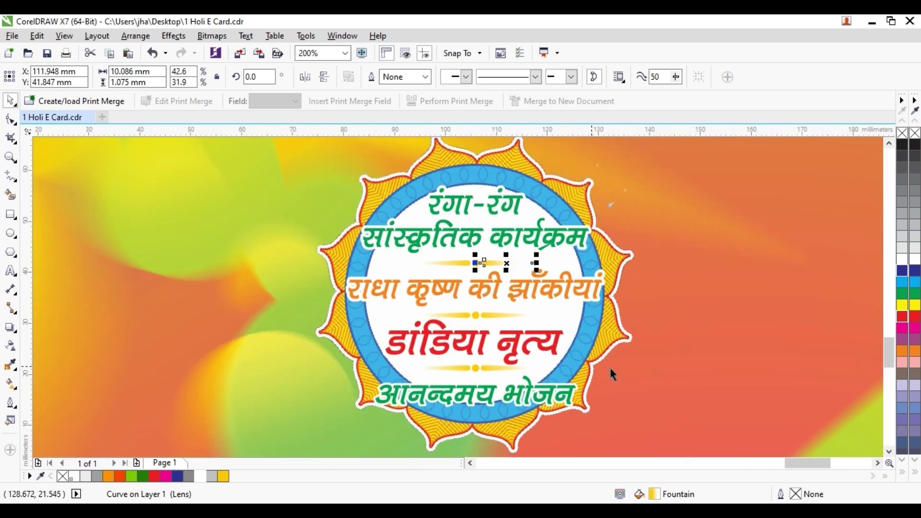
{"action": "scroll", "coordinate": [369, 234], "scroll_direction": "down", "scroll_amount": 1}
{"action": "left_click", "coordinate": [720, 298]}
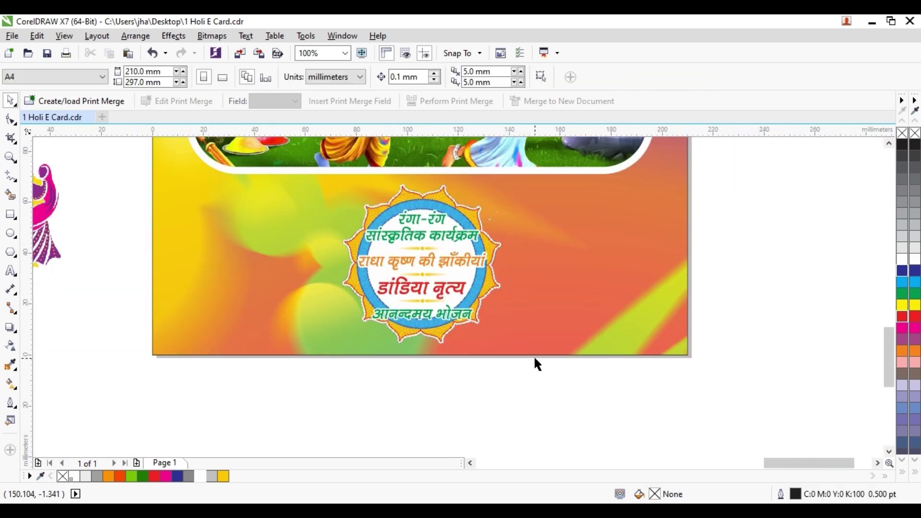
- Recolour the top two text lines and the bottom line आनन्दमय भोजन in the medallion magenta
{"action": "left_click", "coordinate": [416, 218]}
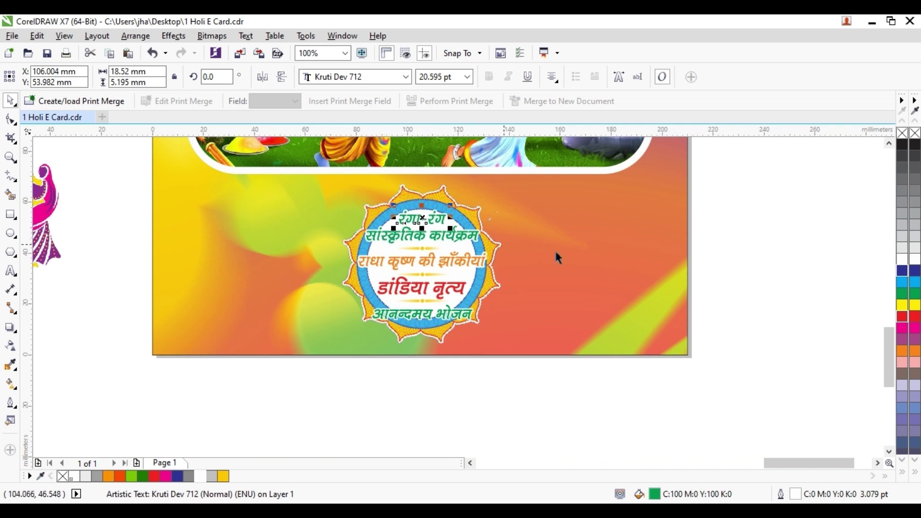
{"action": "left_click_drag", "start_coordinate": [773, 281], "coordinate": [345, 188]}
{"action": "left_click_drag", "start_coordinate": [123, 189], "coordinate": [513, 248]}
{"action": "left_click", "coordinate": [163, 475]}
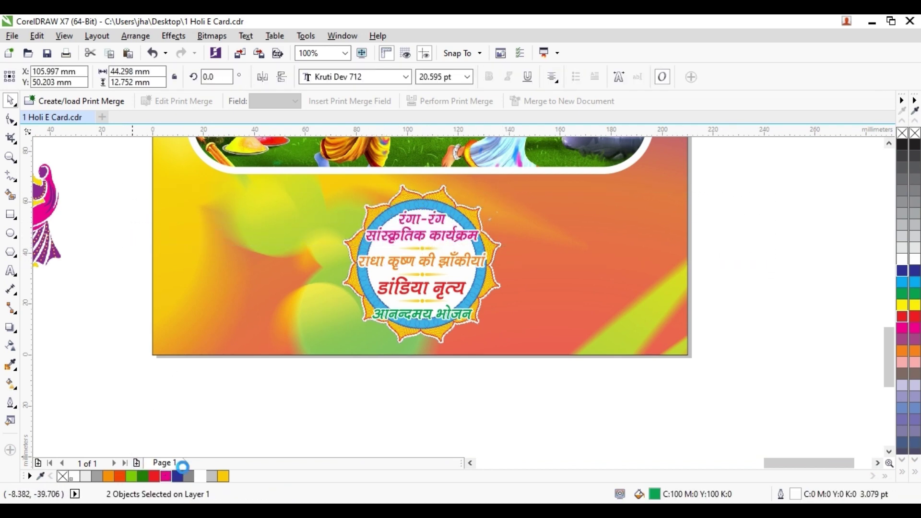
{"action": "left_click", "coordinate": [392, 404]}
{"action": "left_click_drag", "start_coordinate": [561, 380], "coordinate": [360, 302]}
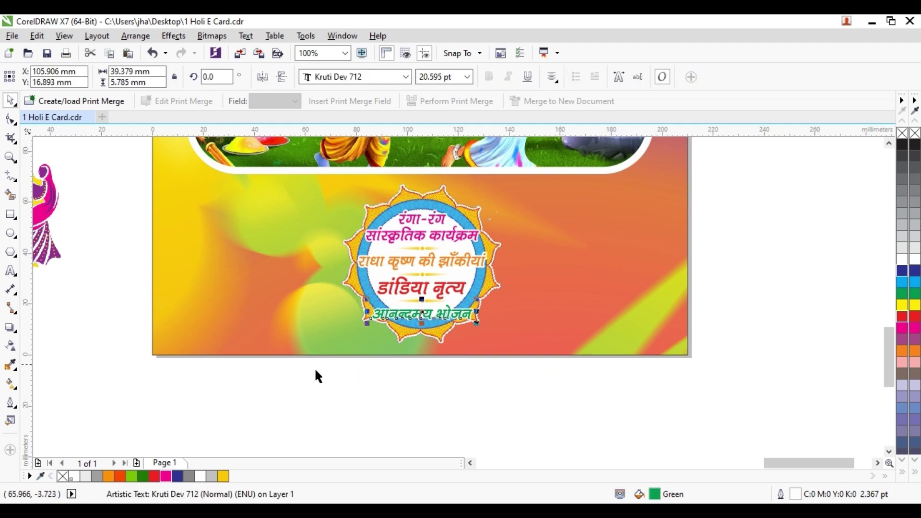
{"action": "left_click", "coordinate": [168, 476]}
{"action": "left_click", "coordinate": [316, 427]}
- Try red and light green fills on the medallion's middle line राधा कृष्ण की झाँकीयां
{"action": "left_click", "coordinate": [401, 263]}
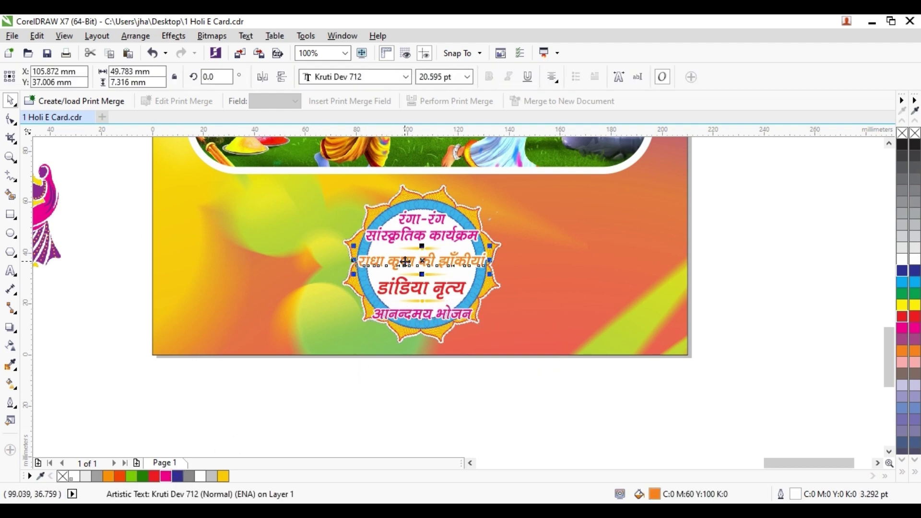
{"action": "left_click", "coordinate": [166, 476]}
{"action": "left_click", "coordinate": [263, 422]}
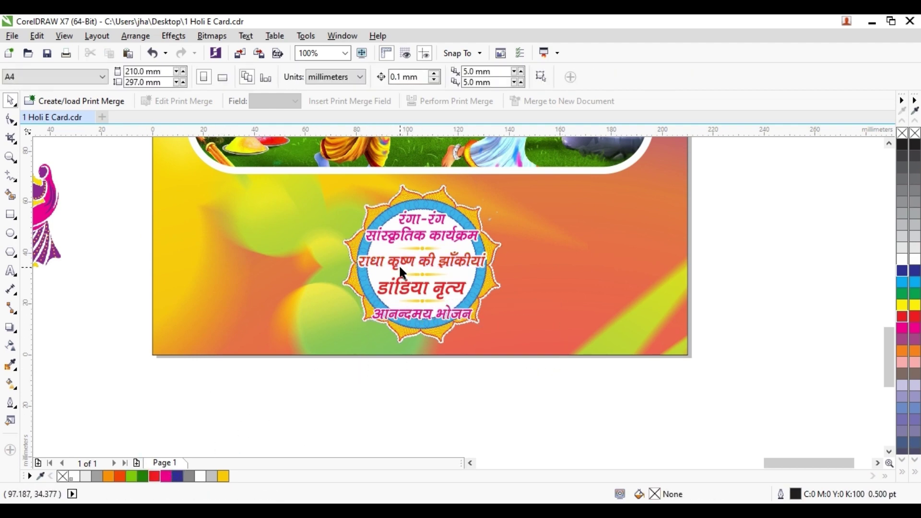
{"action": "left_click", "coordinate": [400, 267]}
{"action": "left_click", "coordinate": [144, 476]}
{"action": "left_click", "coordinate": [269, 411]}
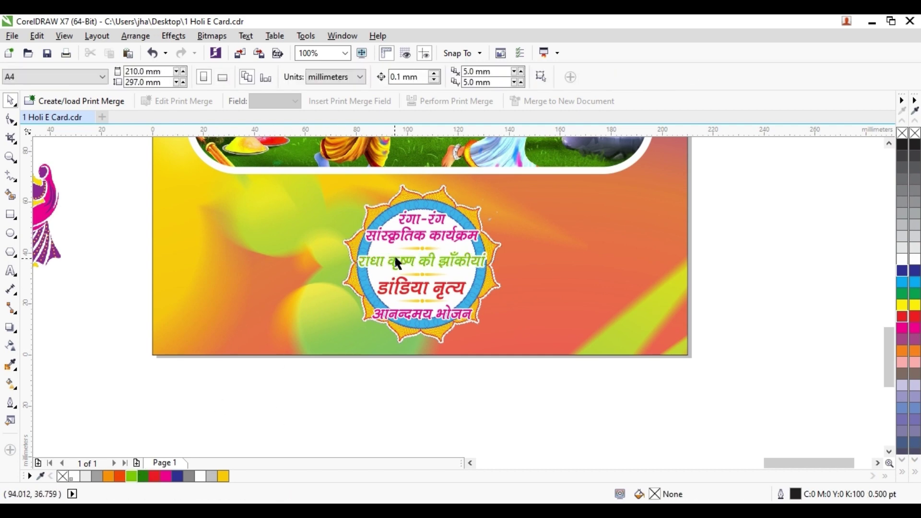
- Fill the medallion's middle line राधा कृष्ण की झाँकीयां with dark green, R32 G128 B0
{"action": "left_click", "coordinate": [403, 259]}
{"action": "left_click", "coordinate": [146, 472]}
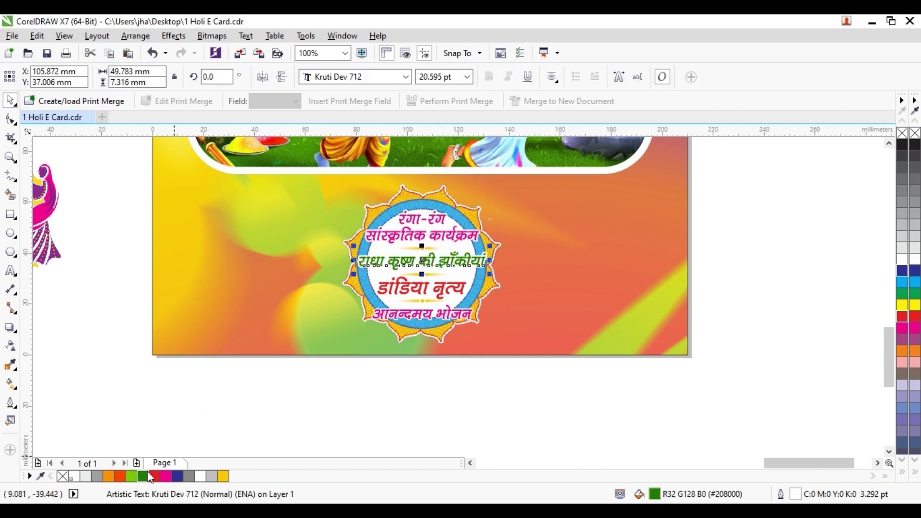
{"action": "left_click", "coordinate": [263, 410]}
- Select the medallion with all its text lines and dividers and combine them into one group
{"action": "left_click_drag", "start_coordinate": [343, 364], "coordinate": [371, 376]}
{"action": "left_click_drag", "start_coordinate": [563, 390], "coordinate": [341, 189]}
{"action": "left_click", "coordinate": [508, 231], "text": "shift"}
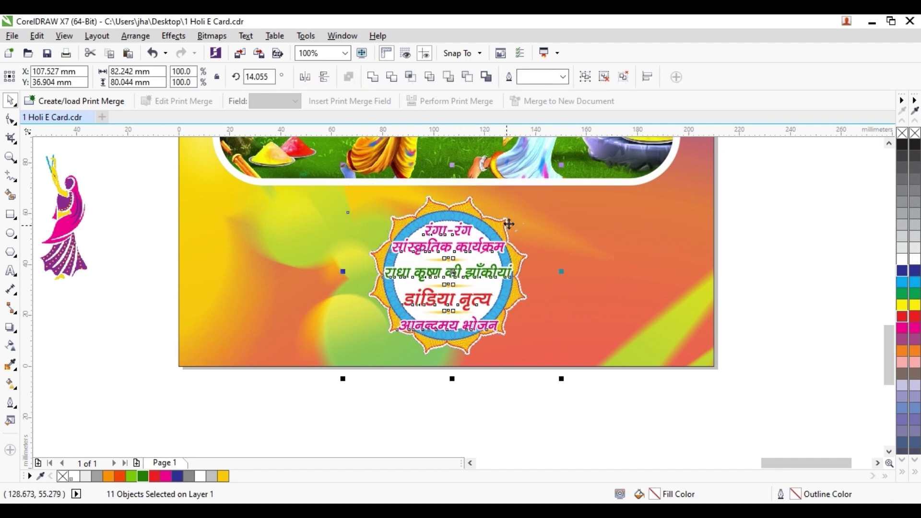
{"action": "left_click", "coordinate": [586, 76]}
- Try shifting the grouped medallion to new positions and undo the moves
{"action": "left_click_drag", "start_coordinate": [469, 226], "coordinate": [524, 224]}
{"action": "key", "text": "z"}
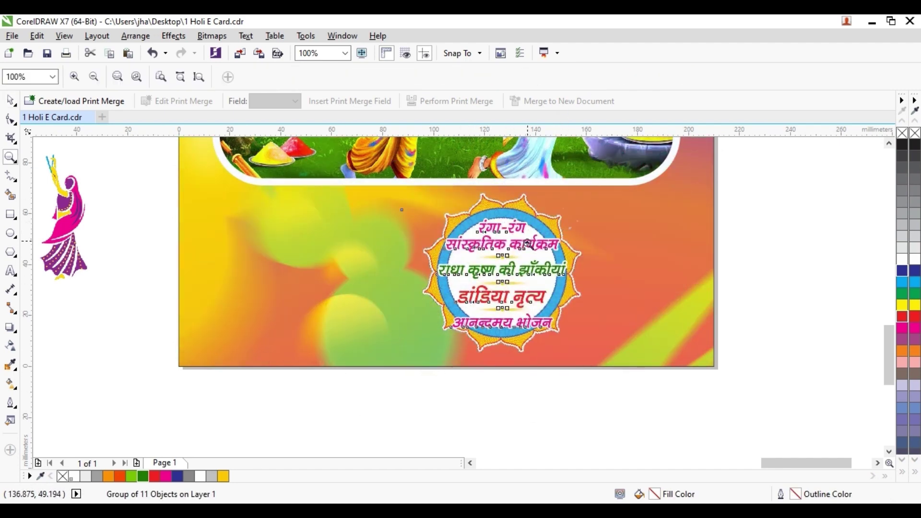
{"action": "left_click", "coordinate": [10, 100]}
{"action": "key", "text": "ctrl+z"}
{"action": "left_click", "coordinate": [523, 399]}
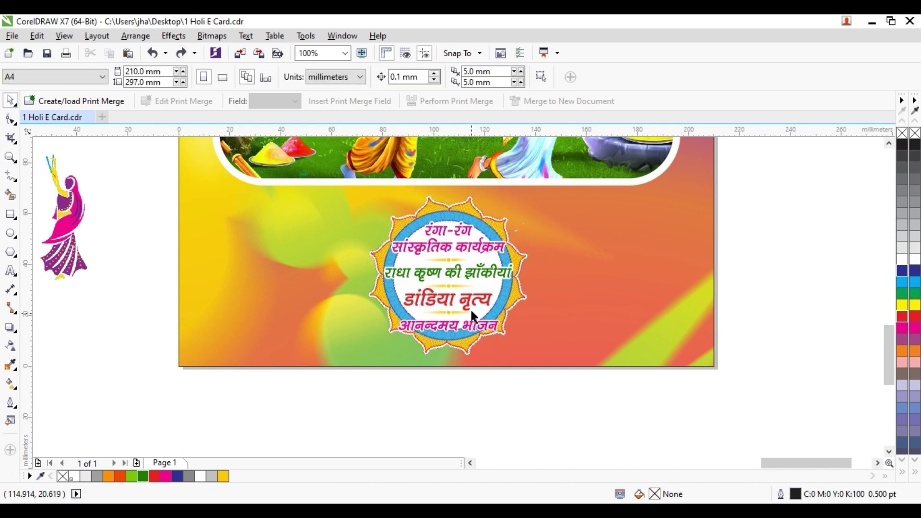
{"action": "left_click", "coordinate": [471, 309]}
{"action": "left_click_drag", "start_coordinate": [482, 320], "coordinate": [483, 313]}
{"action": "key", "text": "ctrl+z"}
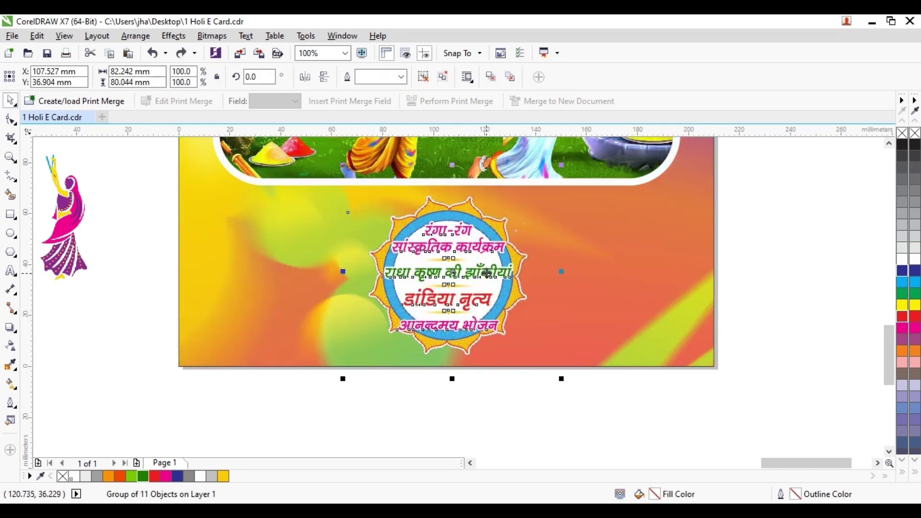
- Shift the grouped medallion slightly left and up to about X 104.8 mm, Y 37.5 mm, near the card's centre line
{"action": "left_click_drag", "start_coordinate": [482, 267], "coordinate": [465, 264]}
{"action": "scroll", "coordinate": [479, 311], "scroll_direction": "down", "scroll_amount": 1}
{"action": "scroll", "coordinate": [478, 310], "scroll_direction": "down", "scroll_amount": 1}
{"action": "scroll", "coordinate": [470, 259], "scroll_direction": "up", "scroll_amount": 1}
{"action": "scroll", "coordinate": [464, 264], "scroll_direction": "down", "scroll_amount": 1}
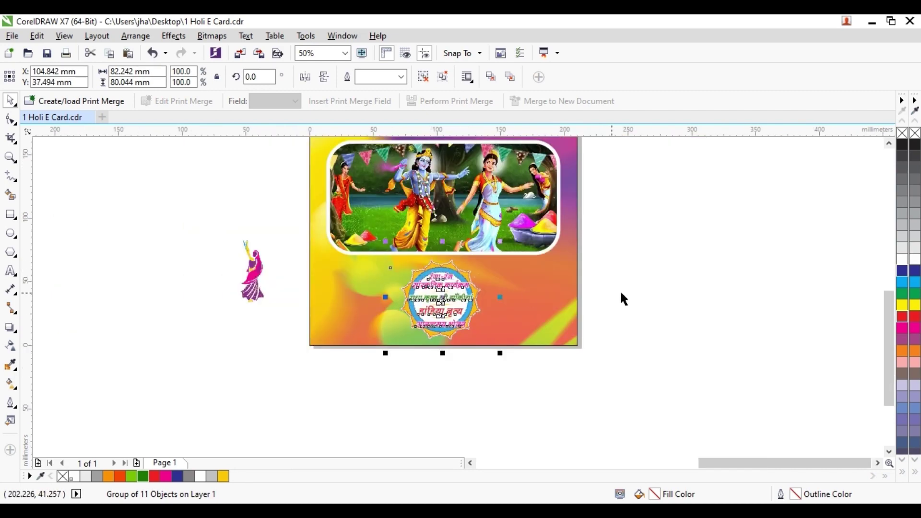
{"action": "left_click", "coordinate": [620, 290]}
- Move the framed Radha-Krishna picture slightly upward to Y 118.522 mm, closer to the title line
{"action": "left_click_drag", "start_coordinate": [605, 257], "coordinate": [595, 348]}
{"action": "left_click", "coordinate": [432, 293]}
{"action": "scroll", "coordinate": [431, 292], "scroll_direction": "up", "scroll_amount": 1}
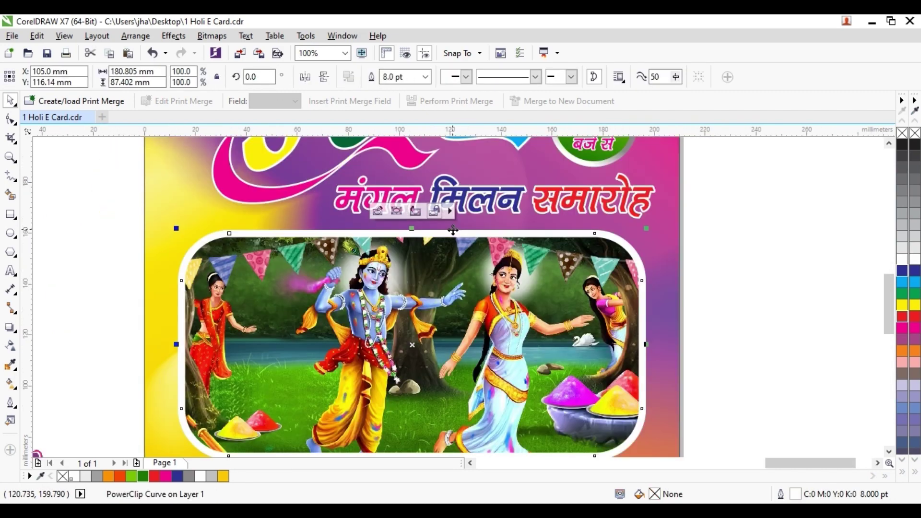
{"action": "scroll", "coordinate": [427, 266], "scroll_direction": "up", "scroll_amount": 1}
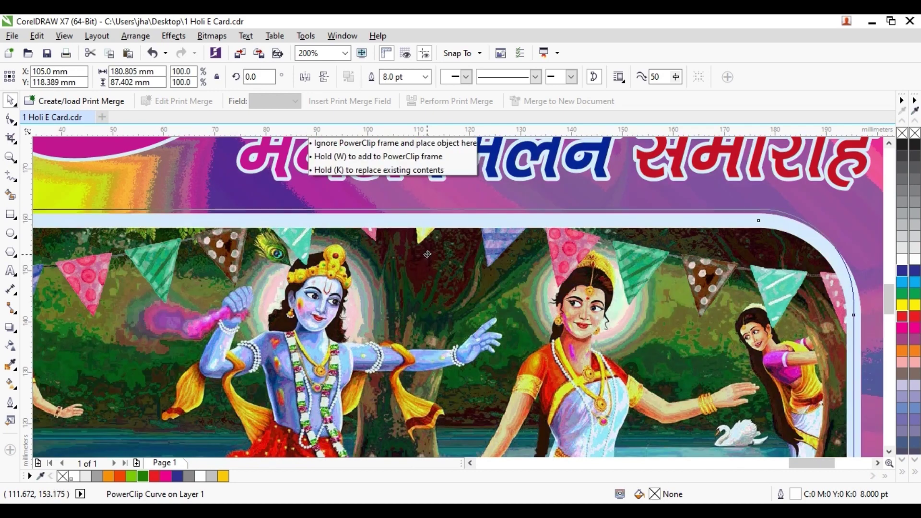
{"action": "scroll", "coordinate": [398, 241], "scroll_direction": "down", "scroll_amount": 1}
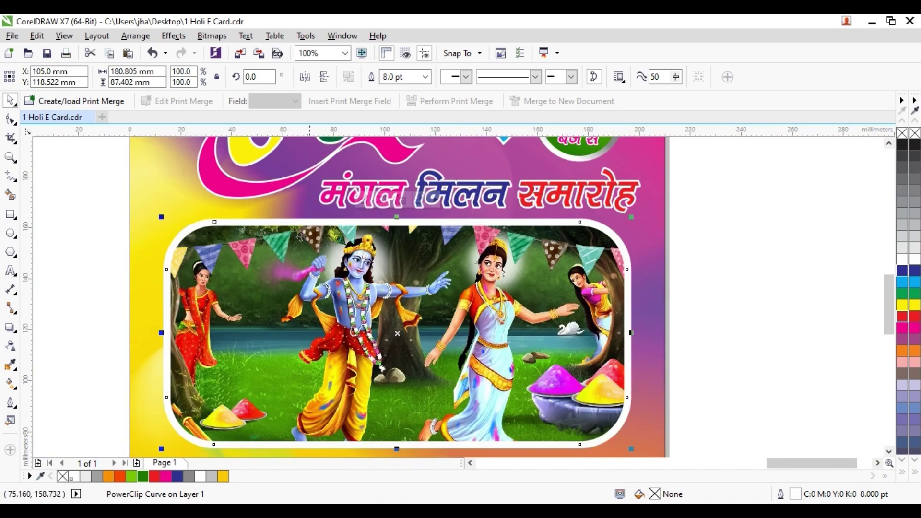
- Try removing the white outline from the framed Radha-Krishna picture and undo it
{"action": "right_click", "coordinate": [63, 477]}
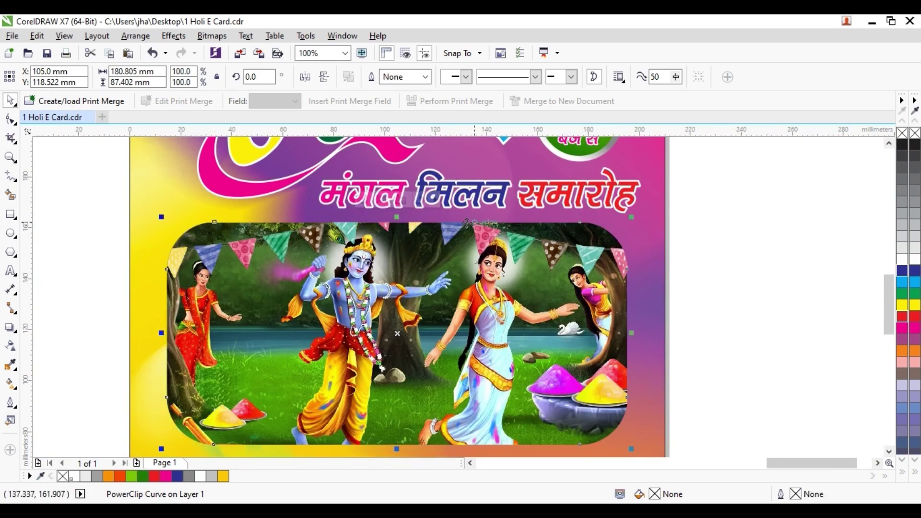
{"action": "key", "text": "ctrl+z"}
{"action": "left_click", "coordinate": [736, 269]}
- Enlarge the grouped programme medallion very slightly below the framed picture
{"action": "scroll", "coordinate": [421, 215], "scroll_direction": "down", "scroll_amount": 2}
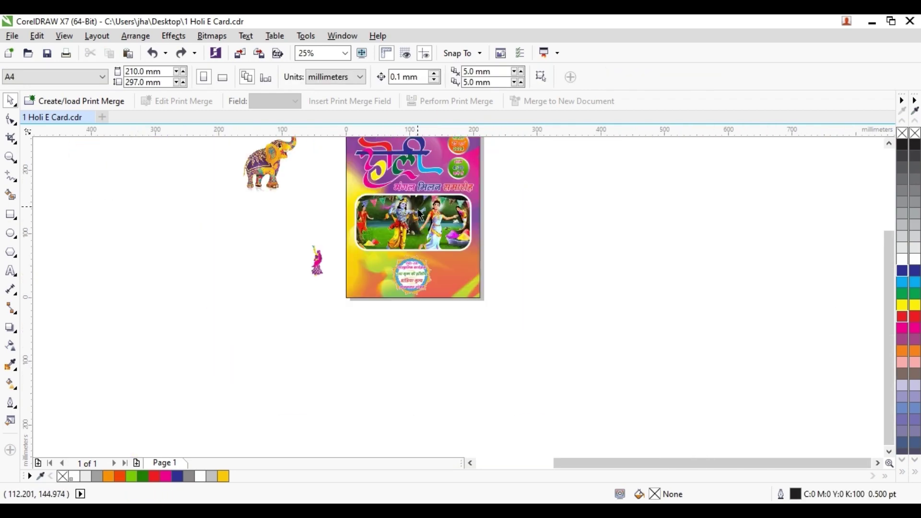
{"action": "scroll", "coordinate": [394, 275], "scroll_direction": "up", "scroll_amount": 2}
{"action": "left_click", "coordinate": [454, 280]}
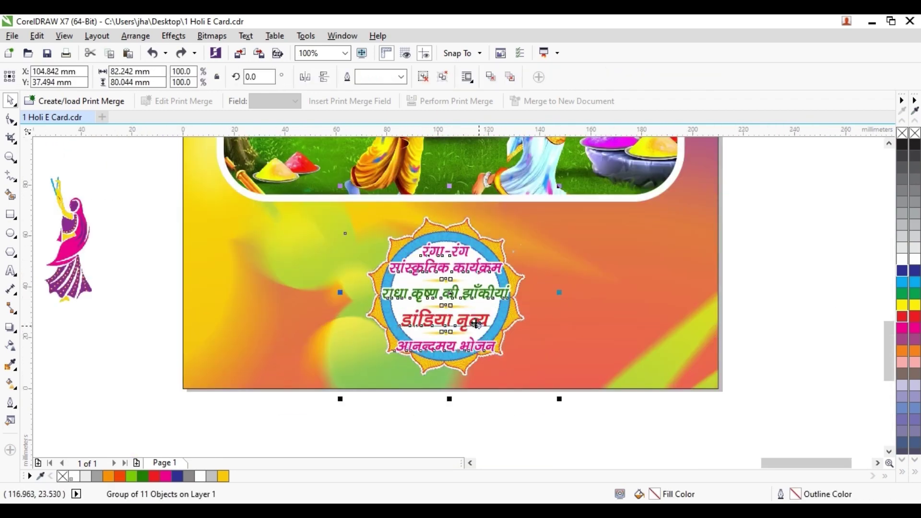
{"action": "left_click_drag", "start_coordinate": [561, 399], "coordinate": [564, 402]}
{"action": "scroll", "coordinate": [473, 366], "scroll_direction": "down", "scroll_amount": 1}
{"action": "left_click", "coordinate": [529, 400]}
{"action": "scroll", "coordinate": [269, 293], "scroll_direction": "down", "scroll_amount": 1}
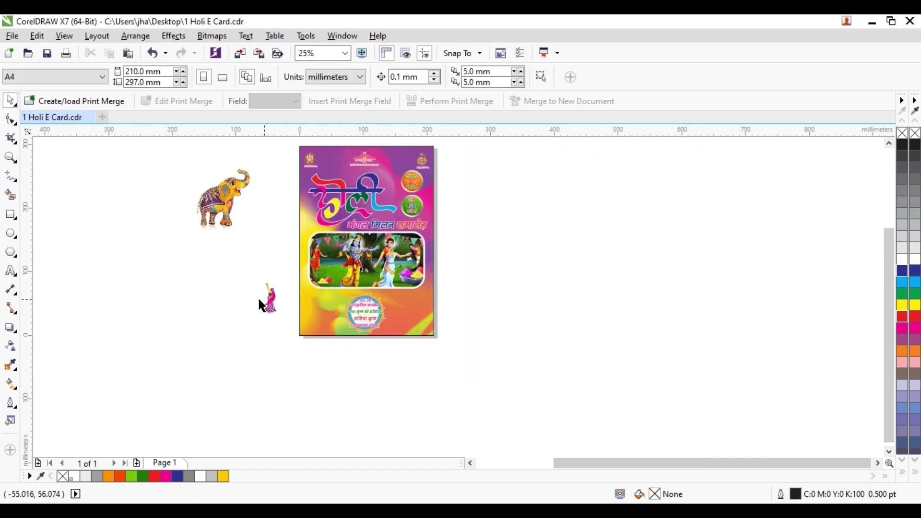
- Move the woman dancer figure from the pasteboard onto the card, just right of the programme medallion
{"action": "left_click_drag", "start_coordinate": [259, 299], "coordinate": [336, 312]}
{"action": "left_click_drag", "start_coordinate": [267, 265], "coordinate": [391, 326]}
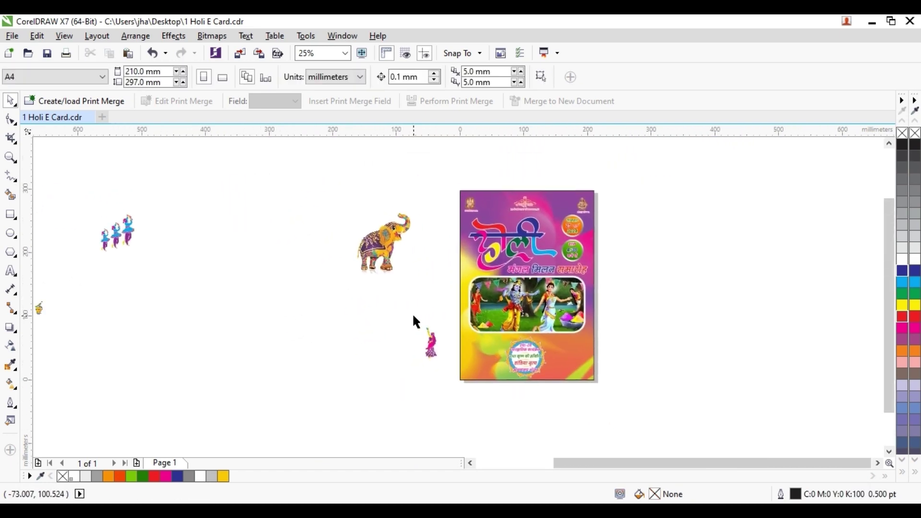
{"action": "left_click", "coordinate": [435, 352]}
{"action": "left_click_drag", "start_coordinate": [436, 352], "coordinate": [562, 365]}
{"action": "scroll", "coordinate": [562, 365], "scroll_direction": "up", "scroll_amount": 2}
{"action": "scroll", "coordinate": [560, 331], "scroll_direction": "up", "scroll_amount": 1}
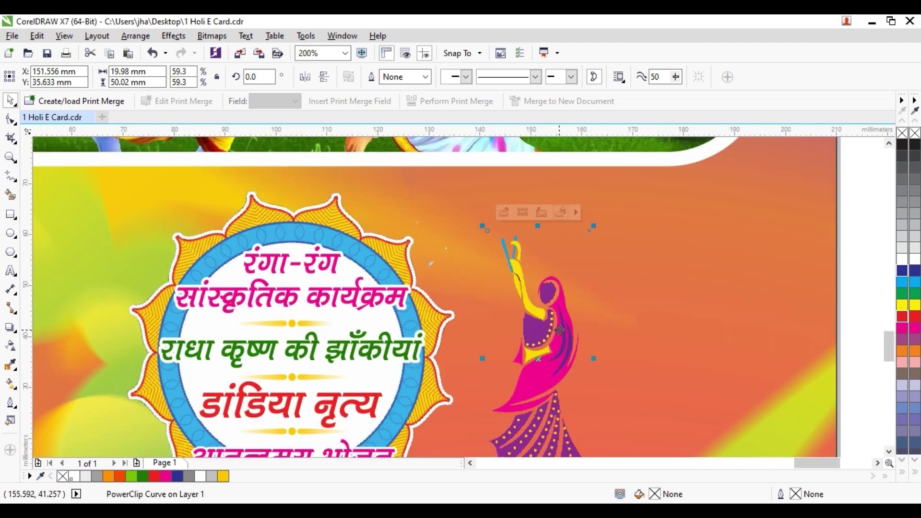
- Position the woman dancer just right of the programme medallion and enlarge her to about 25 × 62 mm
{"action": "left_click_drag", "start_coordinate": [560, 331], "coordinate": [533, 302]}
{"action": "scroll", "coordinate": [532, 302], "scroll_direction": "down", "scroll_amount": 2}
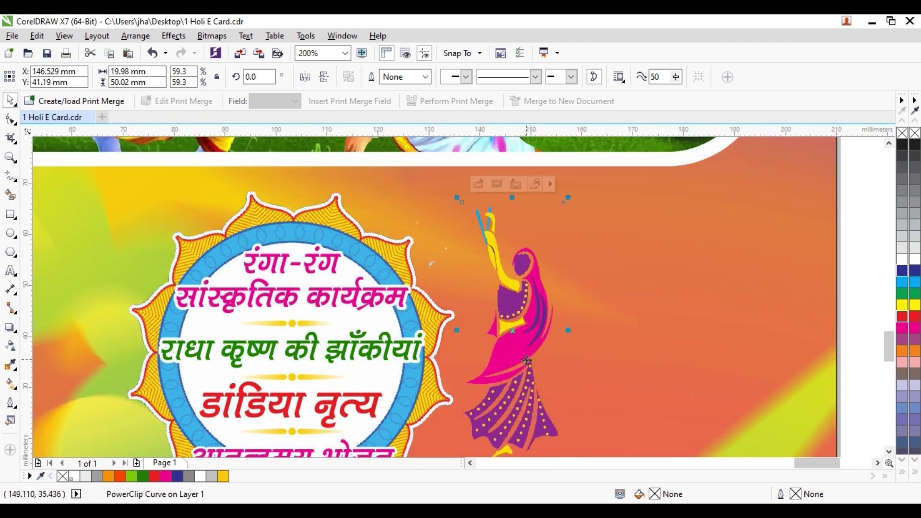
{"action": "left_click_drag", "start_coordinate": [540, 388], "coordinate": [547, 402]}
{"action": "left_click_drag", "start_coordinate": [530, 343], "coordinate": [527, 348]}
{"action": "scroll", "coordinate": [523, 351], "scroll_direction": "up", "scroll_amount": 1}
{"action": "scroll", "coordinate": [460, 328], "scroll_direction": "down", "scroll_amount": 1}
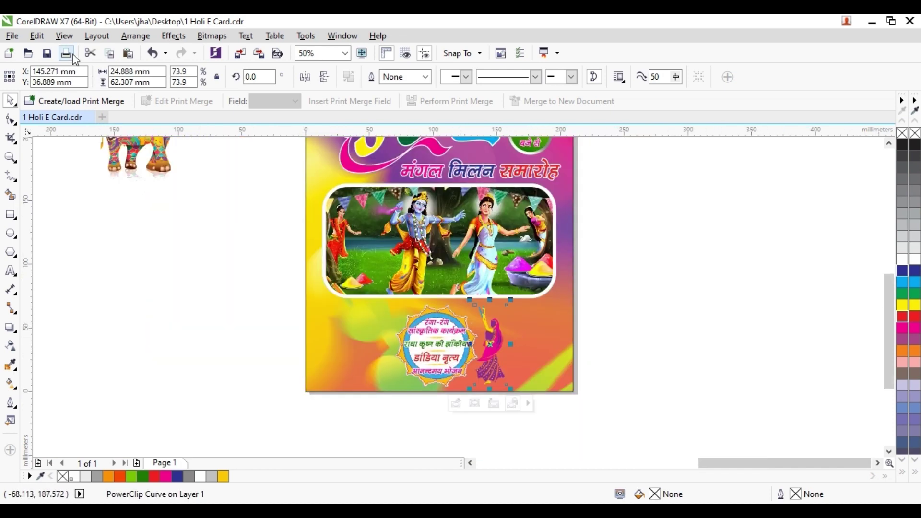
- Duplicate the woman dancer, reduce the copy to about 17 × 43 mm and place it just right of the original
{"action": "left_click", "coordinate": [37, 36]}
{"action": "left_click", "coordinate": [80, 130]}
{"action": "left_click", "coordinate": [37, 36]}
{"action": "left_click", "coordinate": [79, 144]}
{"action": "scroll", "coordinate": [519, 384], "scroll_direction": "up", "scroll_amount": 1}
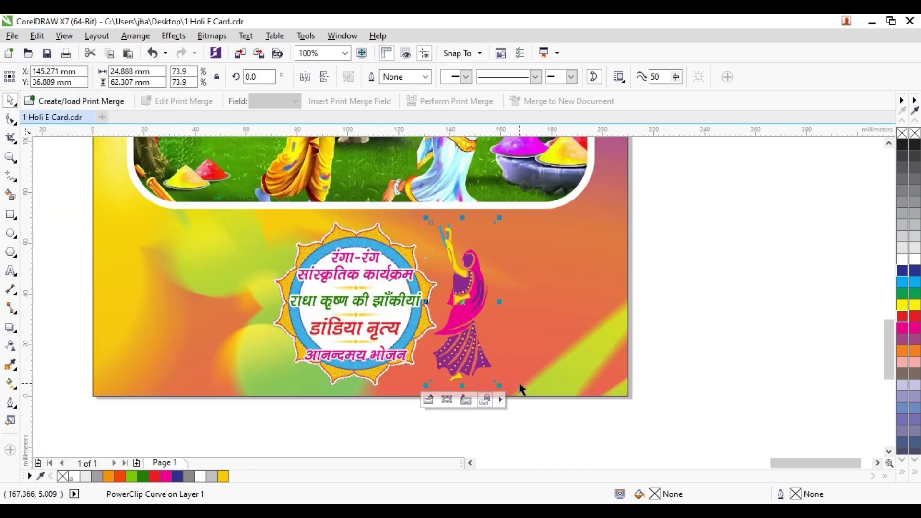
{"action": "left_click_drag", "start_coordinate": [463, 260], "coordinate": [510, 284]}
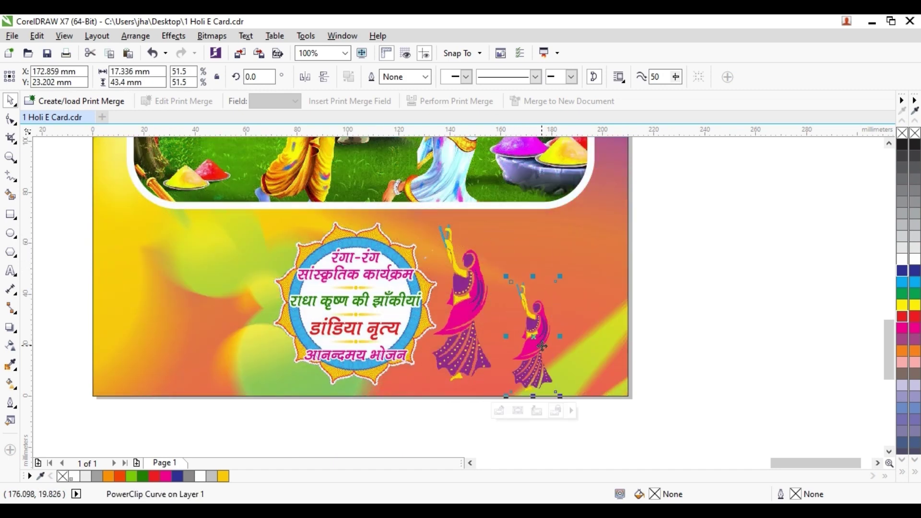
{"action": "left_click_drag", "start_coordinate": [544, 347], "coordinate": [524, 326]}
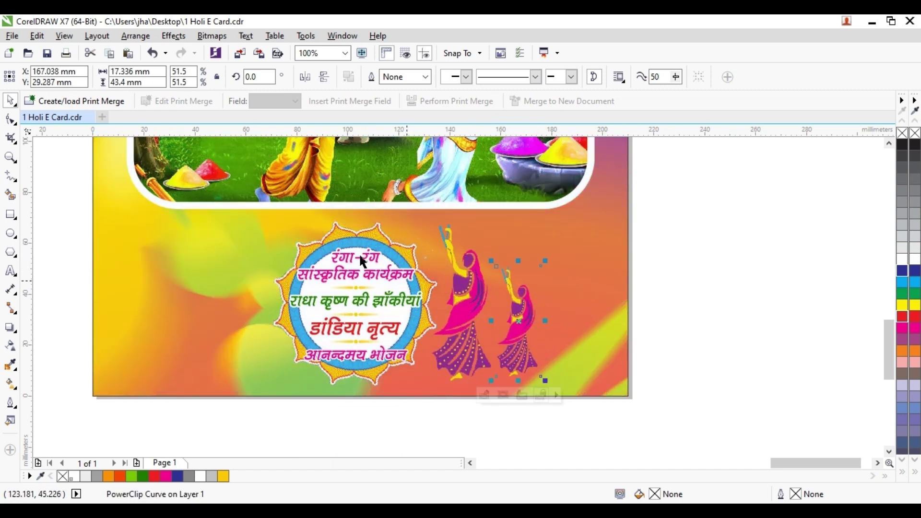
- Paste another copy of the woman dancer, shrink it to about 12 × 30 mm and place it at the outer end of the row
{"action": "left_click", "coordinate": [37, 36]}
{"action": "left_click", "coordinate": [75, 144]}
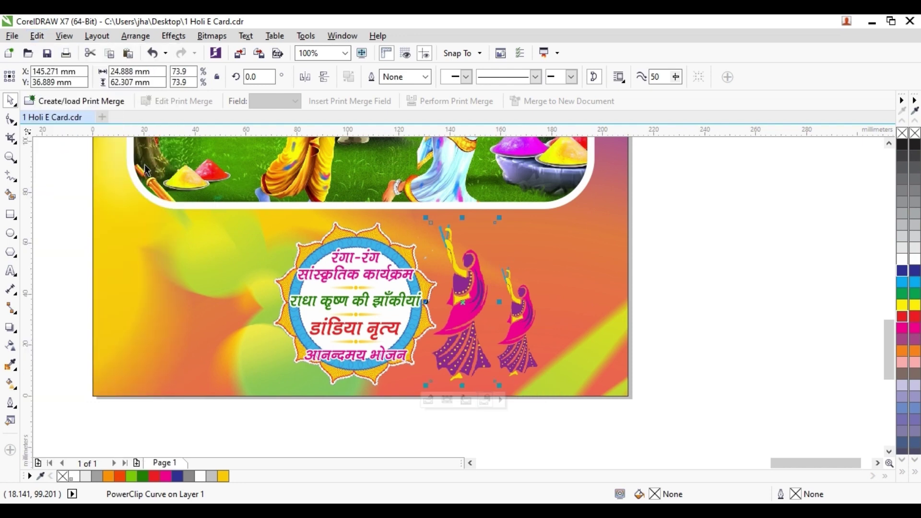
{"action": "left_click_drag", "start_coordinate": [428, 221], "coordinate": [483, 315]}
{"action": "left_click_drag", "start_coordinate": [484, 350], "coordinate": [559, 350]}
{"action": "left_click_drag", "start_coordinate": [581, 310], "coordinate": [590, 293]}
{"action": "left_click", "coordinate": [644, 310]}
{"action": "left_click_drag", "start_coordinate": [535, 348], "coordinate": [581, 339]}
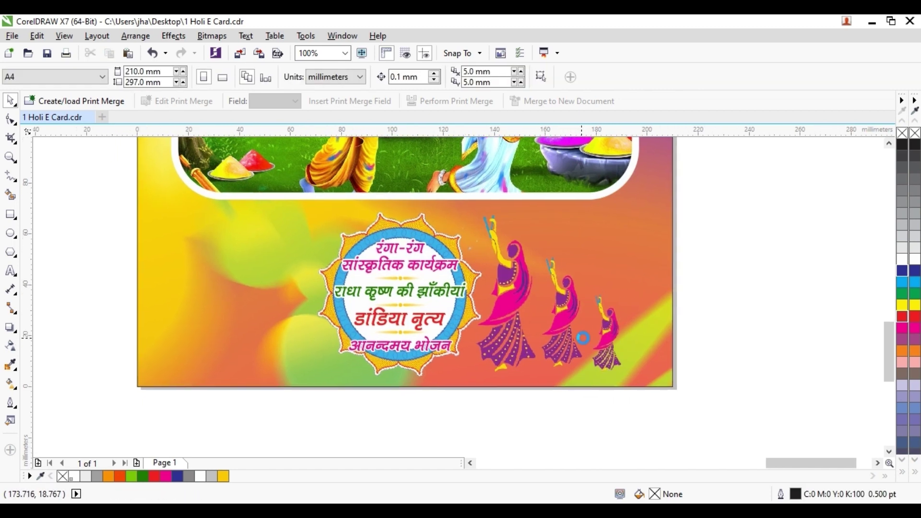
- Group the three woman dancers beside the medallion into one object
{"action": "scroll", "coordinate": [541, 354], "scroll_direction": "down", "scroll_amount": 2}
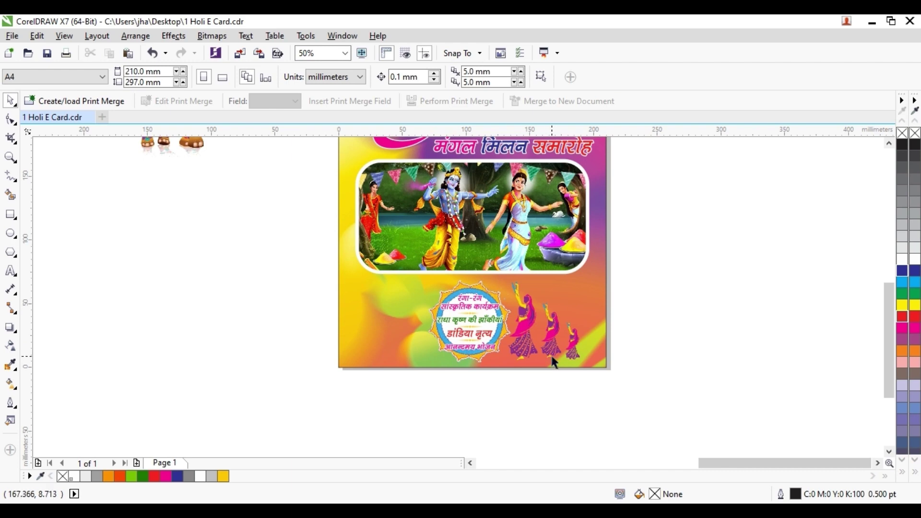
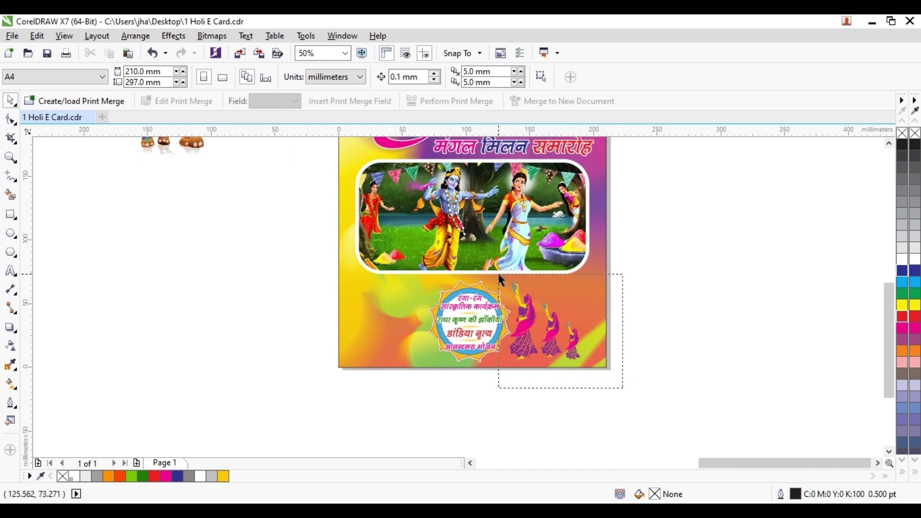
{"action": "left_click_drag", "start_coordinate": [500, 277], "coordinate": [498, 275]}
{"action": "left_click", "coordinate": [584, 78]}
{"action": "left_click", "coordinate": [206, 242]}
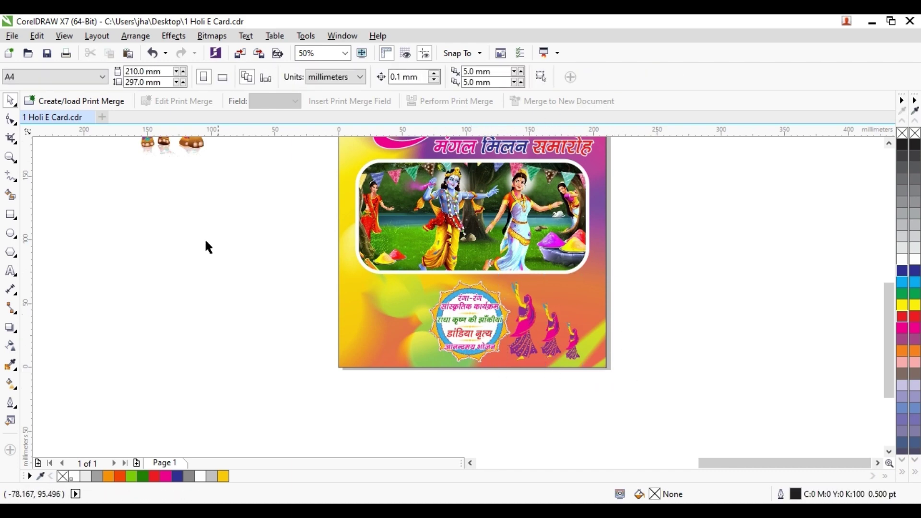
- Move the three man dancer figures from the pasteboard onto the card, just left of the programme medallion
{"action": "left_click_drag", "start_coordinate": [188, 236], "coordinate": [444, 297]}
{"action": "scroll", "coordinate": [326, 272], "scroll_direction": "down", "scroll_amount": 1}
{"action": "left_click_drag", "start_coordinate": [123, 222], "coordinate": [213, 222]}
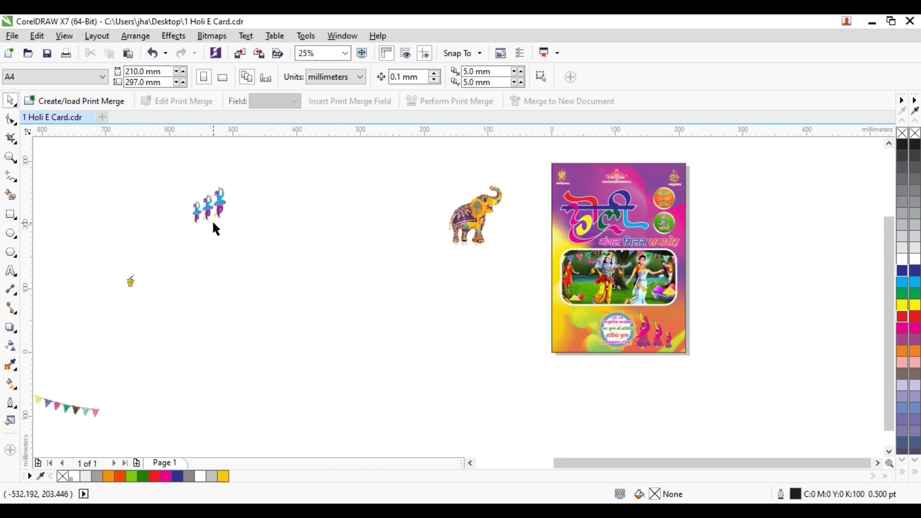
{"action": "left_click_drag", "start_coordinate": [180, 178], "coordinate": [605, 348]}
{"action": "scroll", "coordinate": [605, 345], "scroll_direction": "up", "scroll_amount": 4}
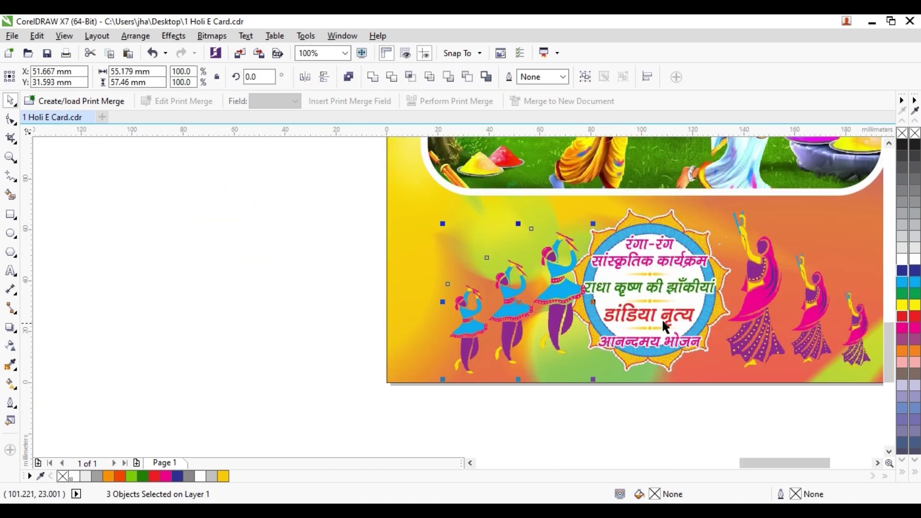
- Align the vertical centres of the three man dancers with the grouped woman dancers
{"action": "left_click", "coordinate": [756, 309], "text": "shift"}
{"action": "key", "text": "e"}
{"action": "key", "text": "Escape"}
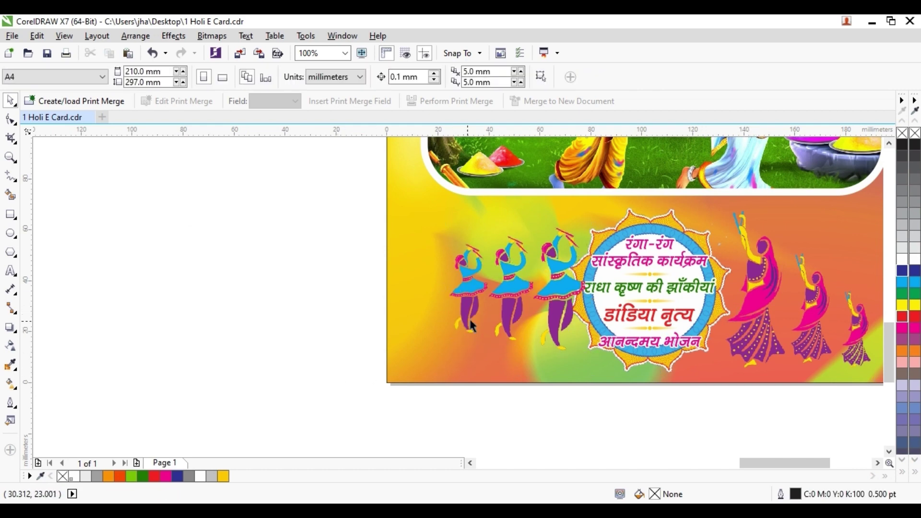
- Enlarge the three man dancers together so the one nearest the medallion is about 59 mm tall
{"action": "left_click", "coordinate": [476, 299]}
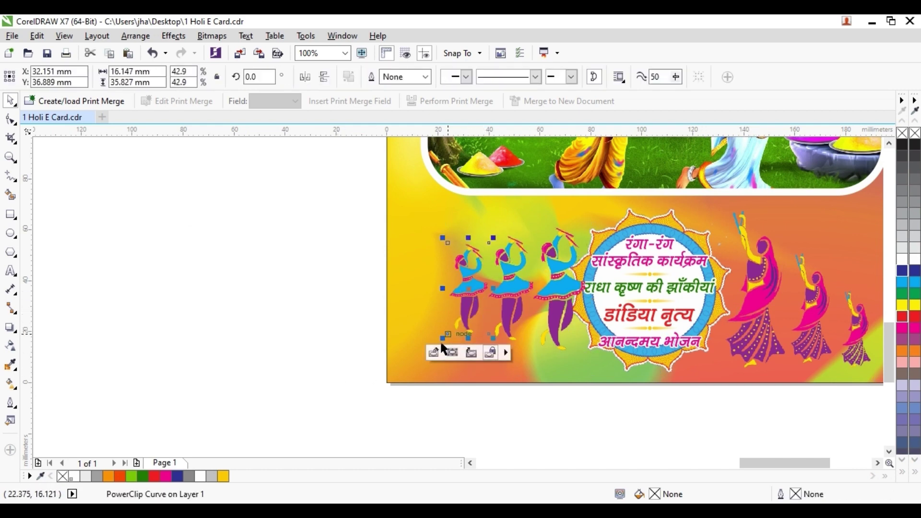
{"action": "left_click", "coordinate": [520, 304], "text": "shift"}
{"action": "left_click", "coordinate": [565, 305], "text": "shift"}
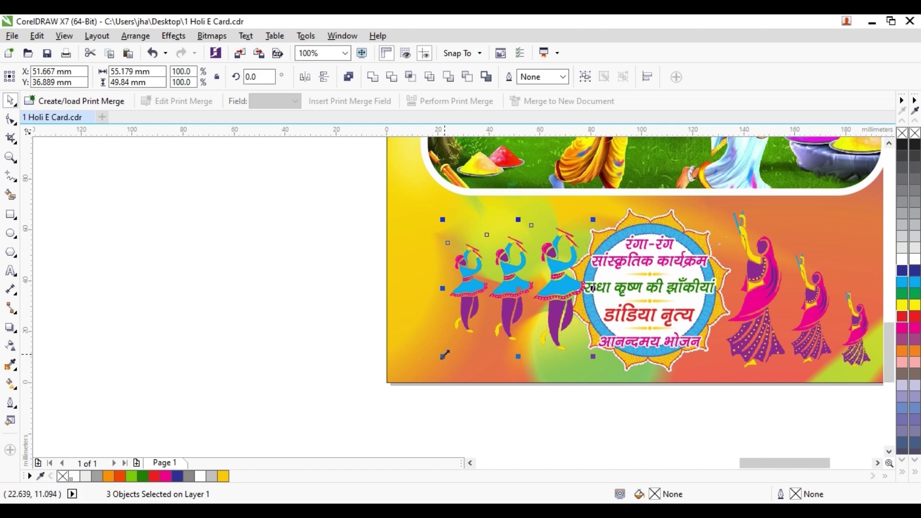
{"action": "left_click_drag", "start_coordinate": [445, 354], "coordinate": [417, 385]}
{"action": "left_click_drag", "start_coordinate": [555, 405], "coordinate": [441, 399]}
- Align the tops of the three man dancers with the top of the woman dancer group
{"action": "left_click", "coordinate": [647, 270], "text": "shift"}
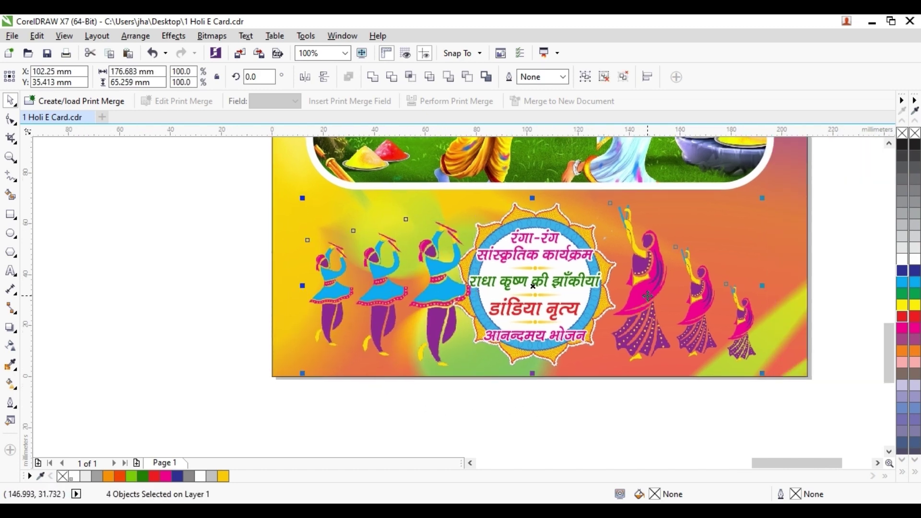
{"action": "key", "text": "t"}
{"action": "left_click", "coordinate": [534, 418]}
{"action": "left_click", "coordinate": [451, 307]}
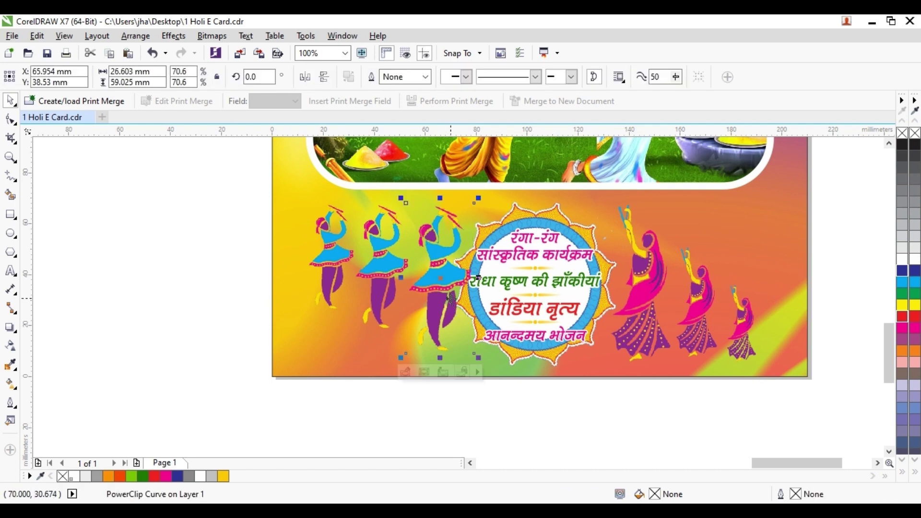
- Bottom-align the middle and smallest man dancers with the largest one so their feet share one baseline
{"action": "left_click", "coordinate": [399, 270], "text": "shift"}
{"action": "left_click", "coordinate": [335, 272]}
{"action": "left_click", "coordinate": [376, 281], "text": "shift"}
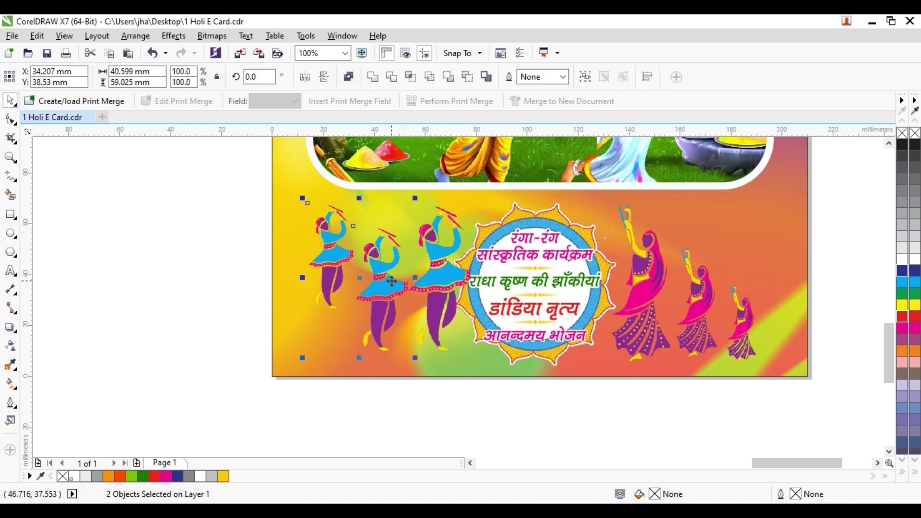
{"action": "key", "text": "b"}
{"action": "left_click_drag", "start_coordinate": [503, 409], "coordinate": [450, 409]}
- Ungroup the woman dancers and bottom-align the middle figure with the largest one
{"action": "left_click", "coordinate": [581, 298]}
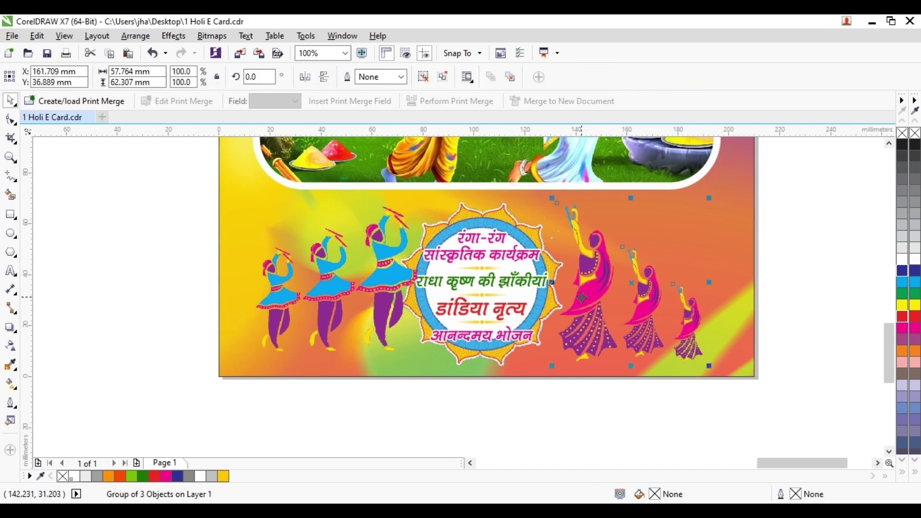
{"action": "left_click", "coordinate": [445, 79]}
{"action": "left_click", "coordinate": [798, 290]}
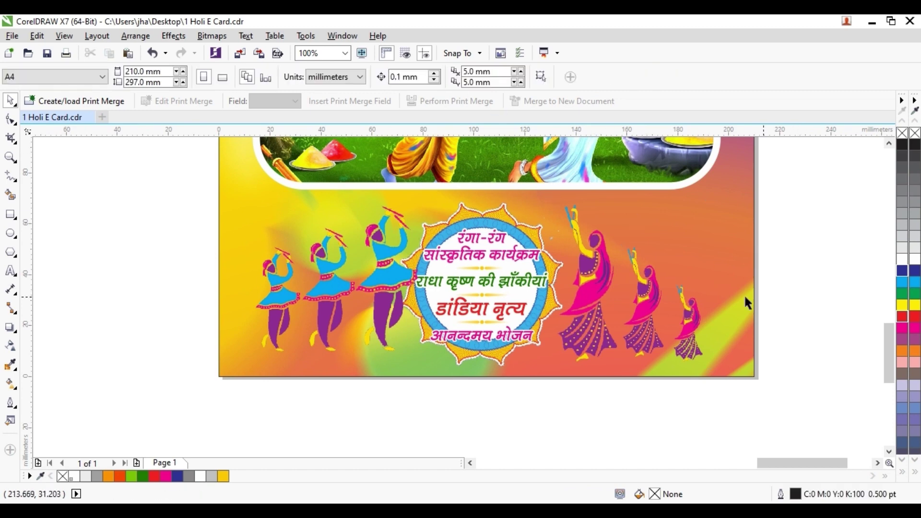
{"action": "left_click", "coordinate": [603, 282]}
{"action": "left_click", "coordinate": [640, 293]}
{"action": "left_click", "coordinate": [579, 283], "text": "shift"}
{"action": "key", "text": "b"}
{"action": "left_click", "coordinate": [682, 317]}
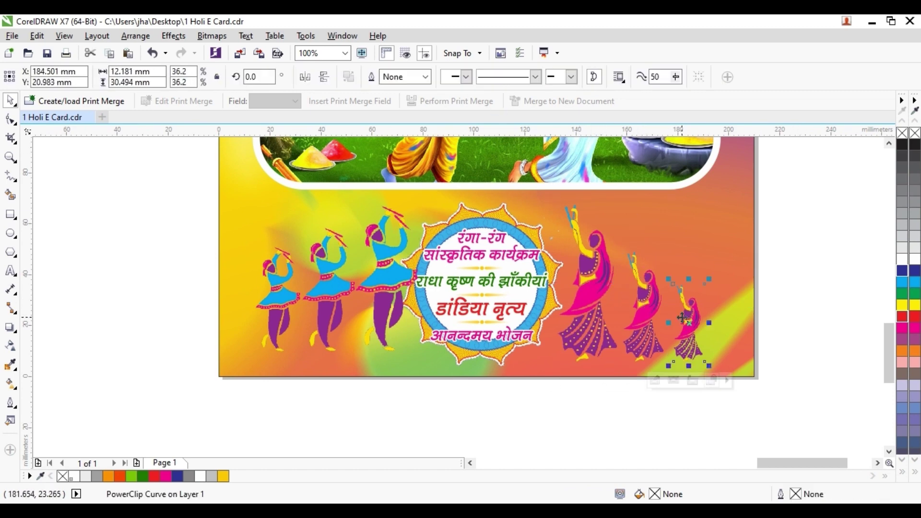
{"action": "left_click", "coordinate": [645, 294], "text": "shift"}
{"action": "left_click", "coordinate": [590, 420]}
- Set the outermost man dancer's height to 42 mm, keeping his proportions
{"action": "scroll", "coordinate": [599, 413], "scroll_direction": "up", "scroll_amount": 1}
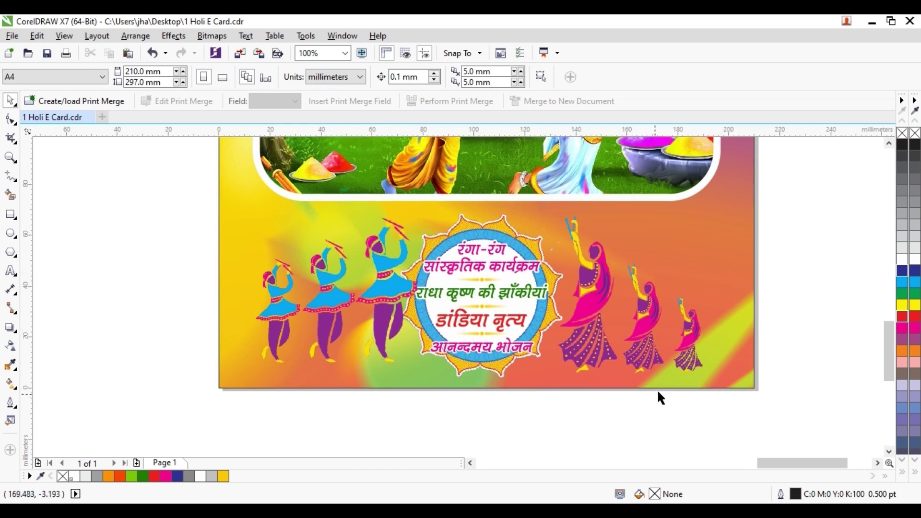
{"action": "left_click", "coordinate": [281, 293]}
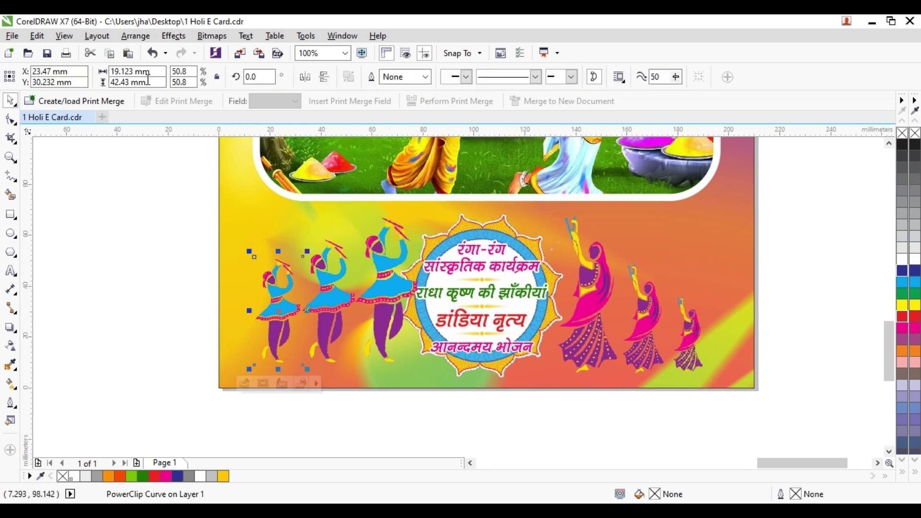
{"action": "left_click_drag", "start_coordinate": [149, 79], "coordinate": [89, 82]}
{"action": "type", "text": "42"}
{"action": "key", "text": "Return"}
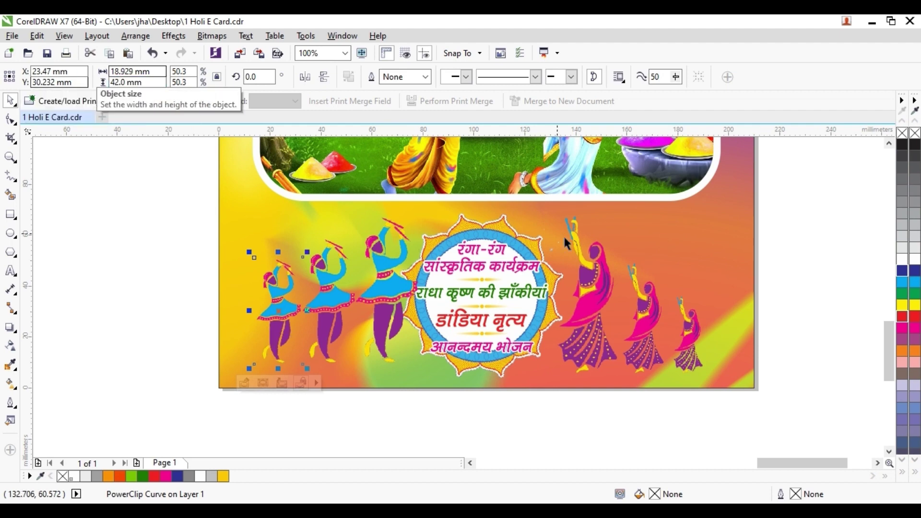
- Set the outermost woman dancer's height to 42 mm, keeping her proportions
{"action": "left_click", "coordinate": [701, 335]}
{"action": "left_click_drag", "start_coordinate": [164, 87], "coordinate": [72, 85]}
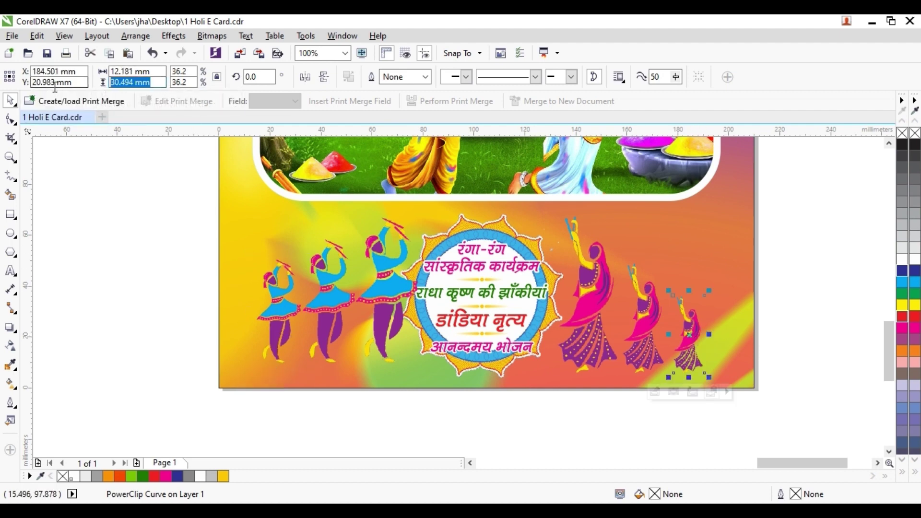
{"action": "type", "text": "42"}
{"action": "key", "text": "Return"}
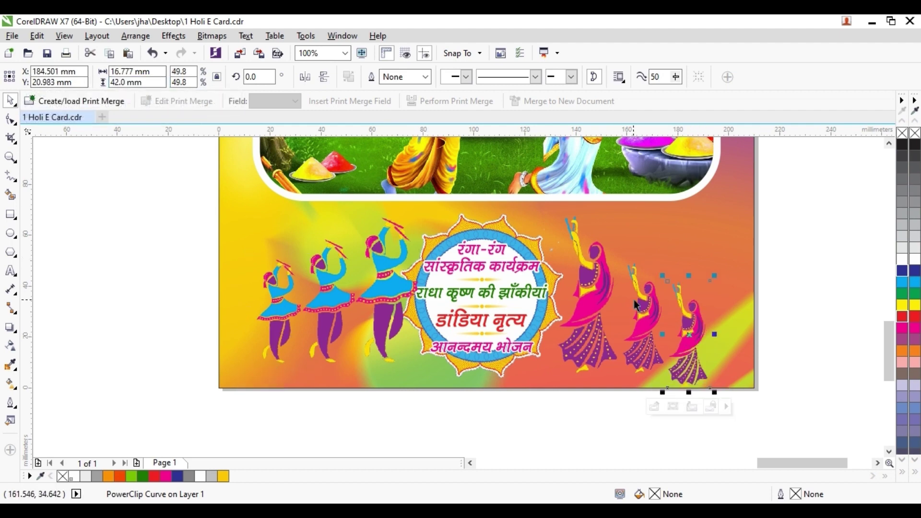
{"action": "left_click", "coordinate": [644, 312], "text": "shift"}
{"action": "key", "text": "n"}
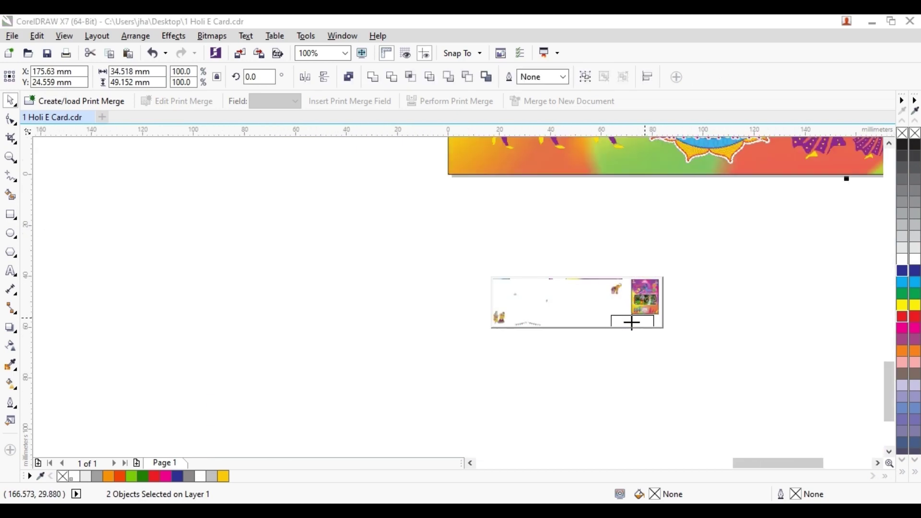
{"action": "left_click", "coordinate": [565, 296]}
{"action": "scroll", "coordinate": [500, 318], "scroll_direction": "down", "scroll_amount": 1}
{"action": "left_click_drag", "start_coordinate": [620, 325], "coordinate": [303, 279]}
{"action": "left_click_drag", "start_coordinate": [635, 278], "coordinate": [153, 327]}
{"action": "scroll", "coordinate": [566, 358], "scroll_direction": "down", "scroll_amount": 1}
{"action": "left_click_drag", "start_coordinate": [565, 358], "coordinate": [471, 212]}
{"action": "scroll", "coordinate": [504, 292], "scroll_direction": "up", "scroll_amount": 3}
{"action": "scroll", "coordinate": [507, 260], "scroll_direction": "up", "scroll_amount": 1}
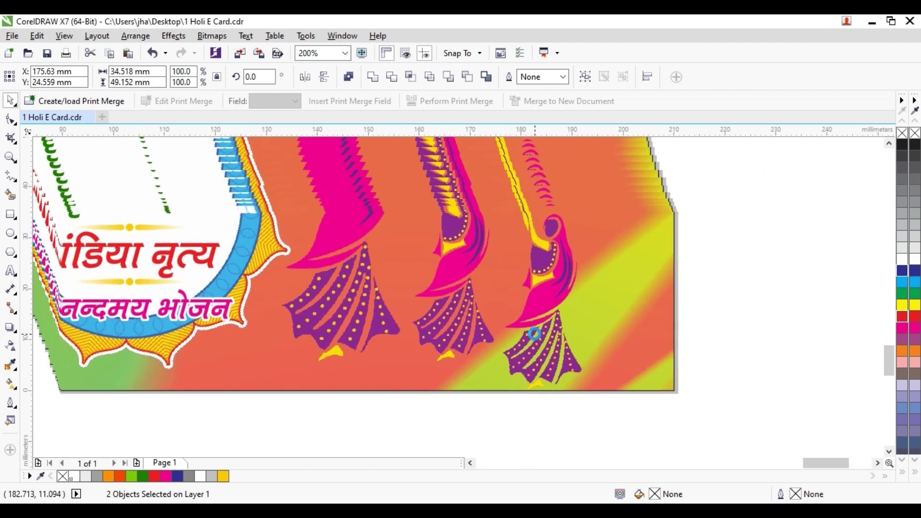
- Bottom-align the smallest woman dancer with the middle one
{"action": "left_click", "coordinate": [715, 341]}
{"action": "left_click", "coordinate": [527, 307]}
{"action": "left_click", "coordinate": [461, 274], "text": "shift"}
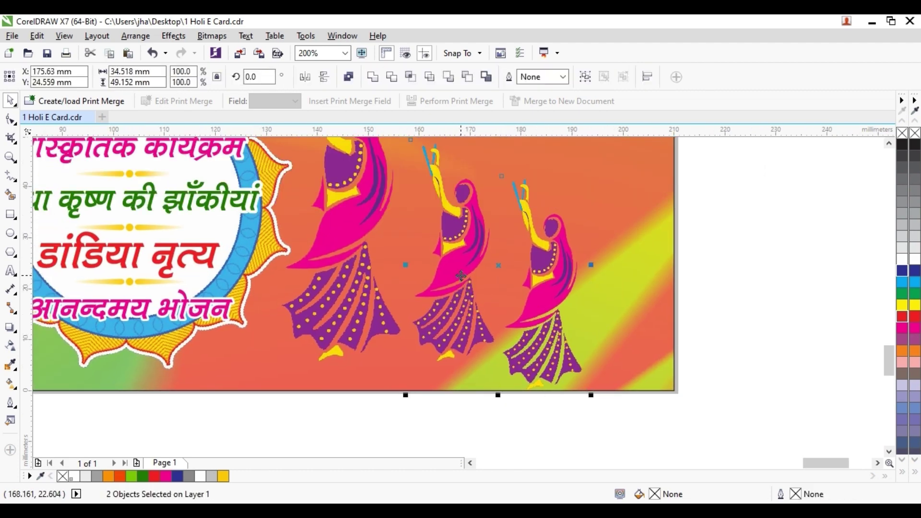
{"action": "key", "text": "b"}
{"action": "scroll", "coordinate": [565, 356], "scroll_direction": "down", "scroll_amount": 1}
- Set the middle woman dancer's height to 50 mm and level her feet with the other woman dancers
{"action": "left_click", "coordinate": [194, 254]}
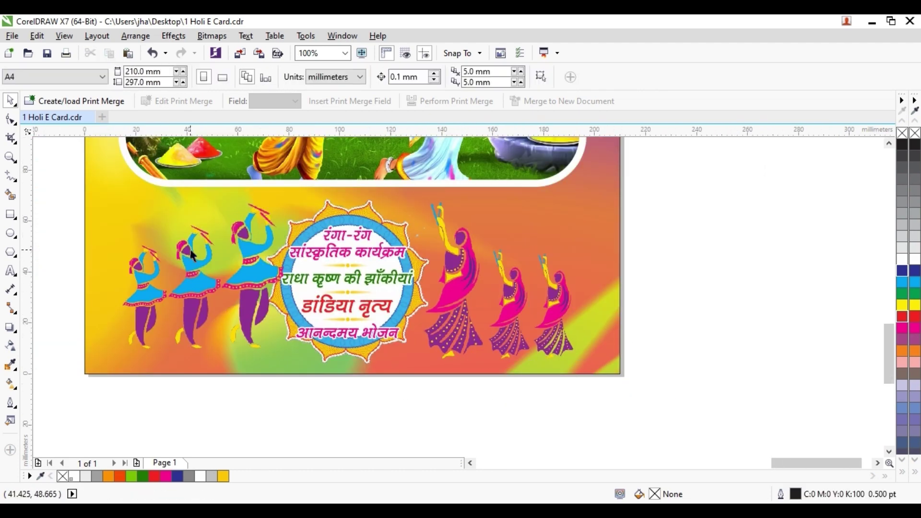
{"action": "left_click", "coordinate": [509, 299]}
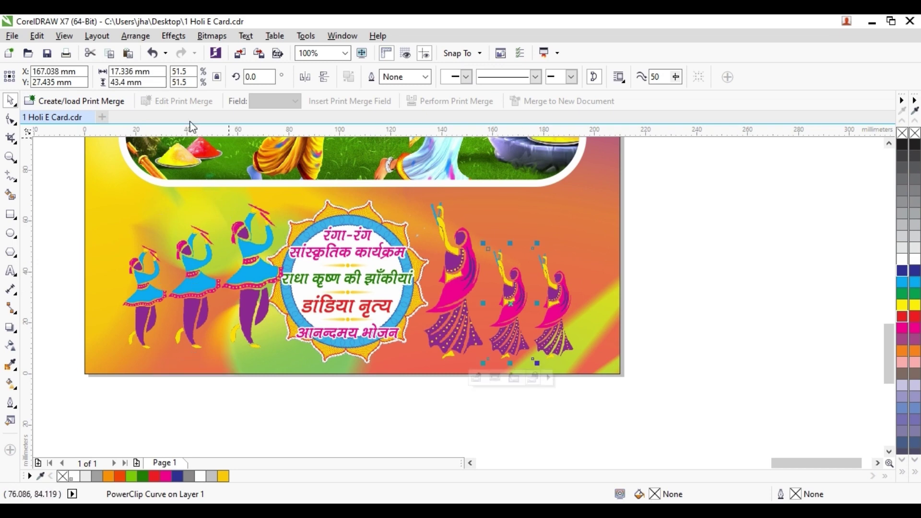
{"action": "triple_click", "coordinate": [156, 82]}
{"action": "type", "text": "50"}
{"action": "key", "text": "Return"}
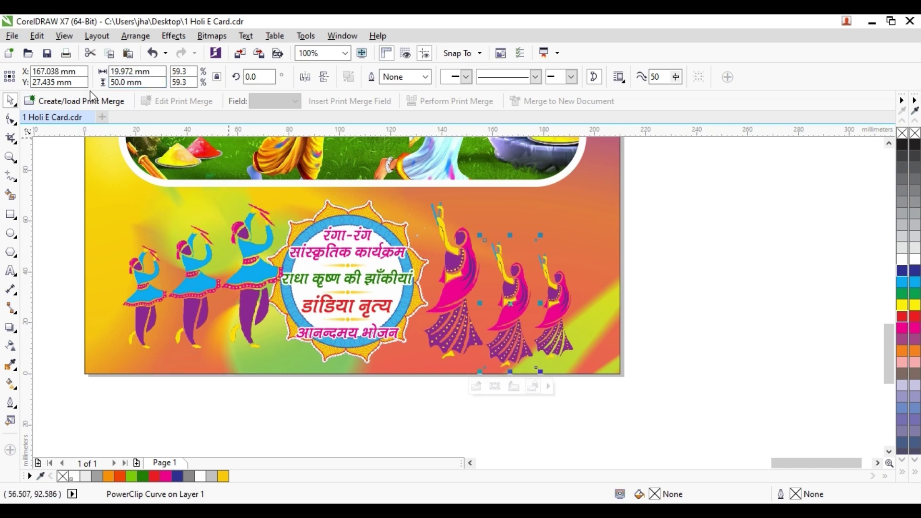
{"action": "left_click", "coordinate": [664, 321]}
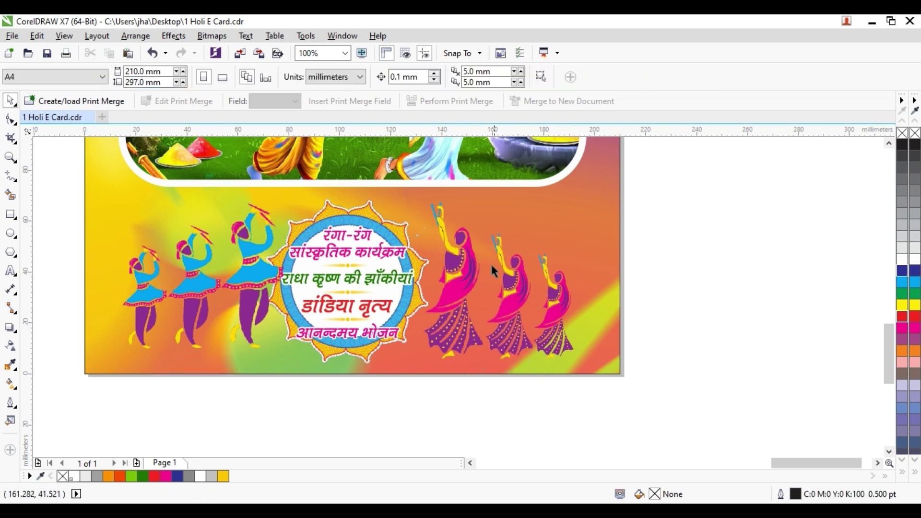
- Set the innermost woman dancer's height to 59 mm, keeping her proportions, and bottom-align her with the middle woman dancer
{"action": "left_click", "coordinate": [249, 235]}
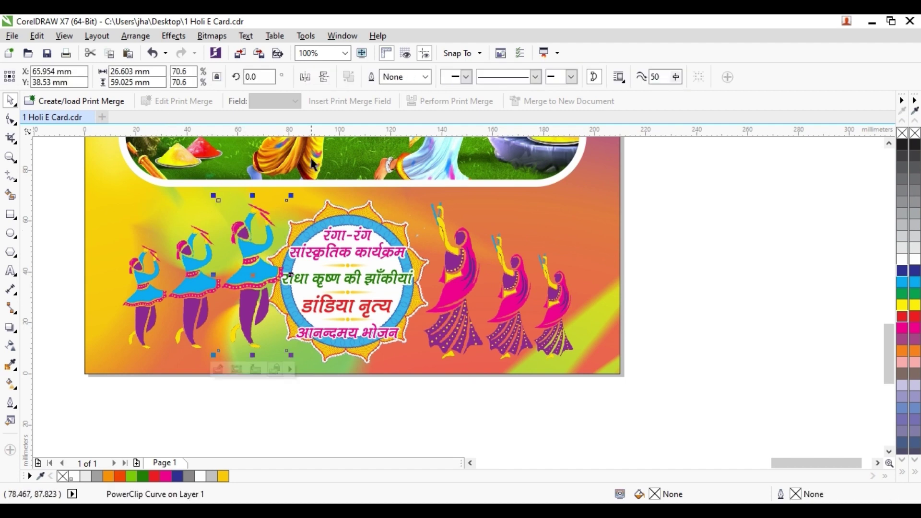
{"action": "left_click", "coordinate": [454, 258]}
{"action": "triple_click", "coordinate": [154, 82]}
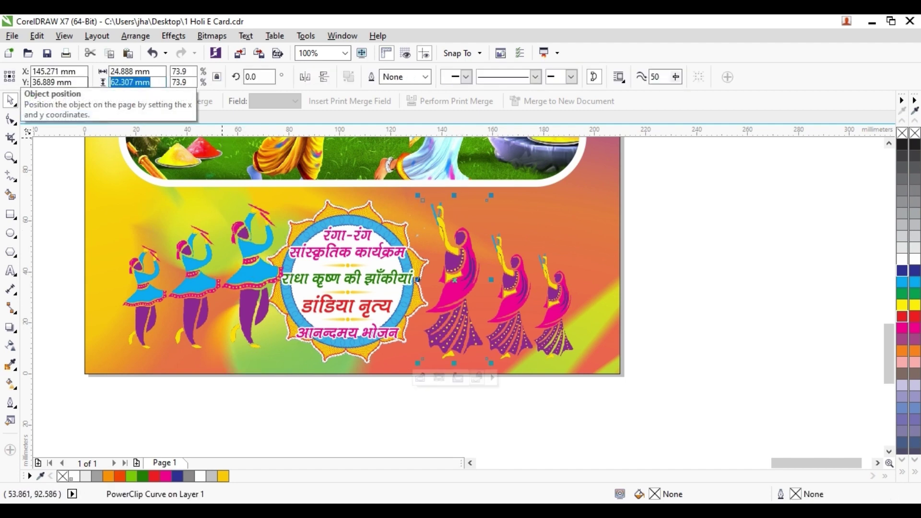
{"action": "left_click", "coordinate": [519, 330], "text": "shift"}
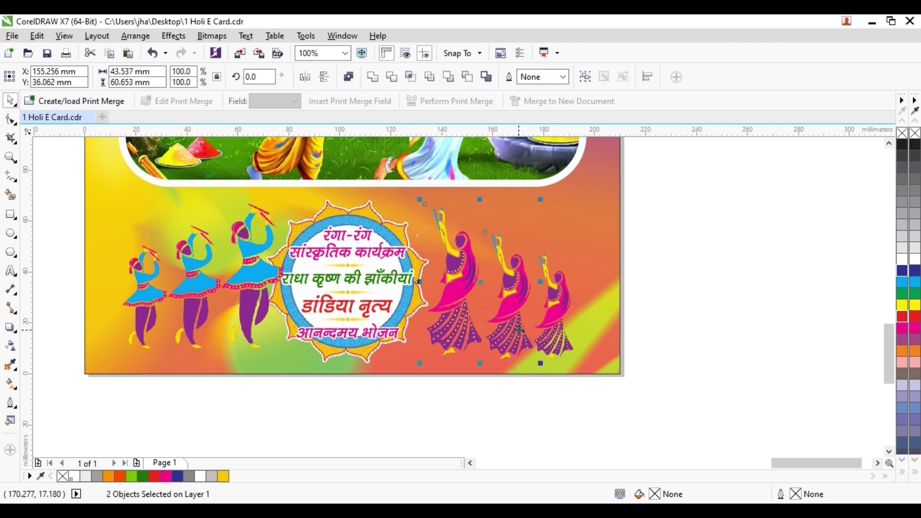
{"action": "key", "text": "b"}
{"action": "left_click", "coordinate": [483, 408]}
{"action": "left_click_drag", "start_coordinate": [449, 399], "coordinate": [513, 389]}
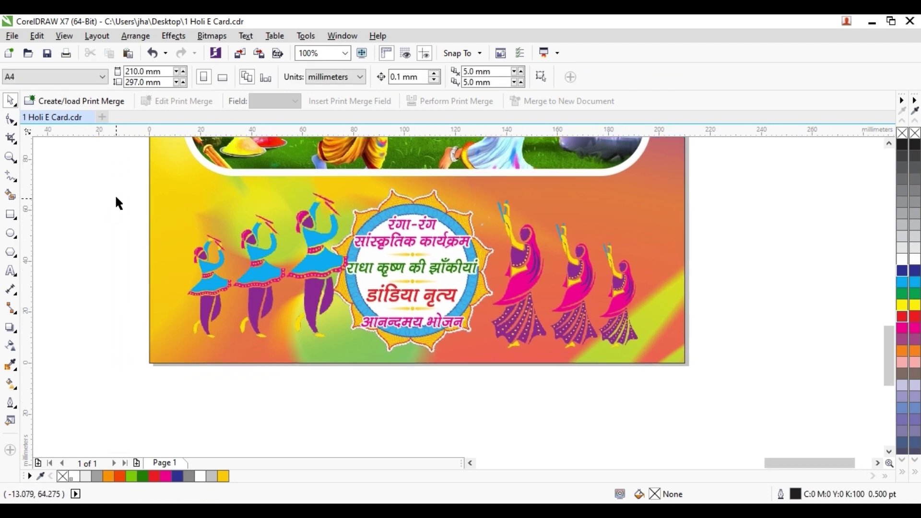
- Move the three woman dancers together toward the programme medallion until the innermost one slightly overlaps its edge
{"action": "left_click_drag", "start_coordinate": [715, 383], "coordinate": [465, 182]}
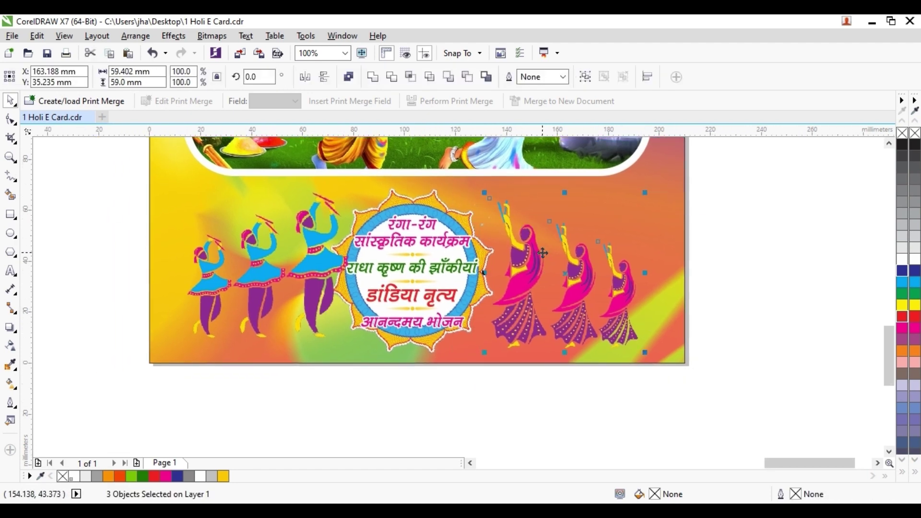
{"action": "left_click_drag", "start_coordinate": [520, 249], "coordinate": [516, 250]}
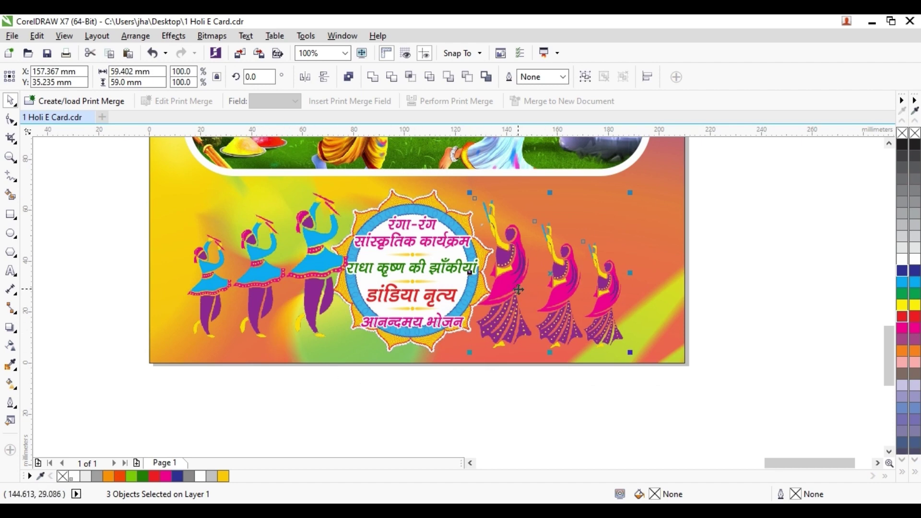
{"action": "left_click_drag", "start_coordinate": [518, 289], "coordinate": [512, 288]}
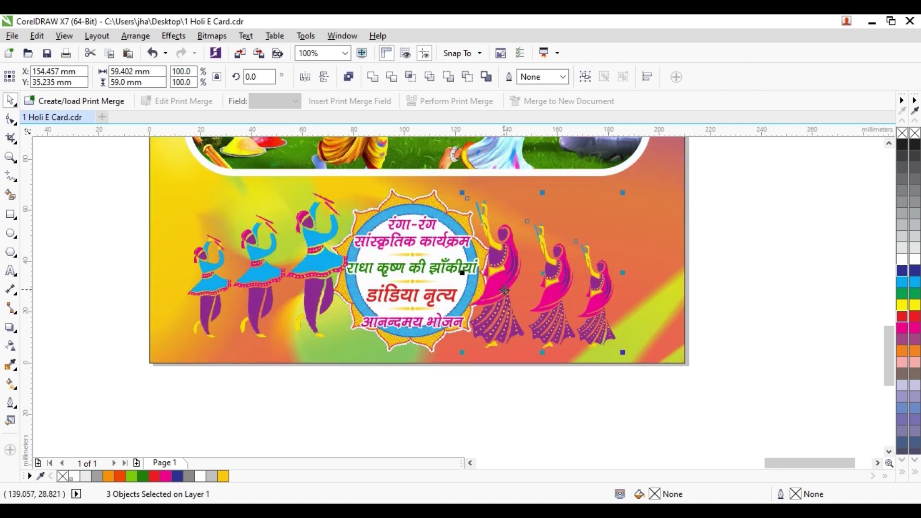
{"action": "left_click", "coordinate": [575, 404]}
{"action": "left_click_drag", "start_coordinate": [512, 389], "coordinate": [576, 426]}
- Group all six dancers together
{"action": "left_click_drag", "start_coordinate": [758, 423], "coordinate": [191, 215]}
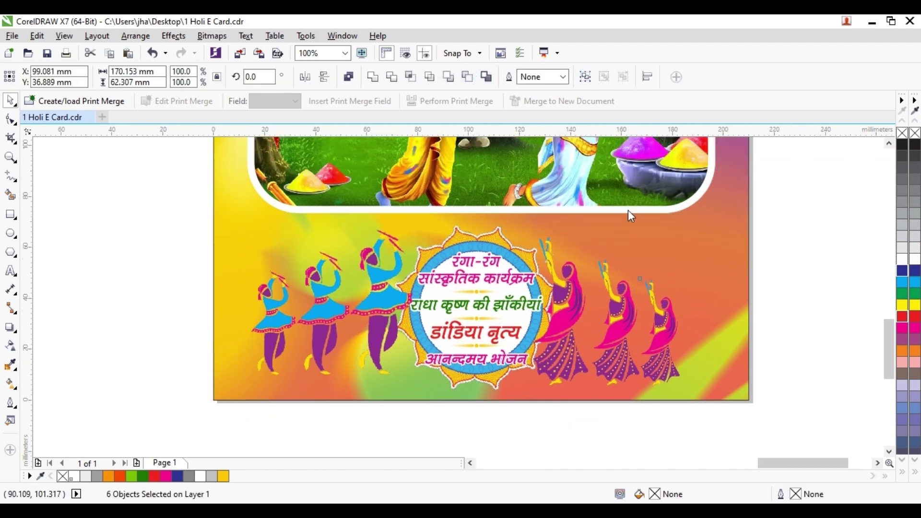
{"action": "key", "text": "ctrl+g"}
{"action": "key", "text": "c"}
{"action": "left_click", "coordinate": [786, 294]}
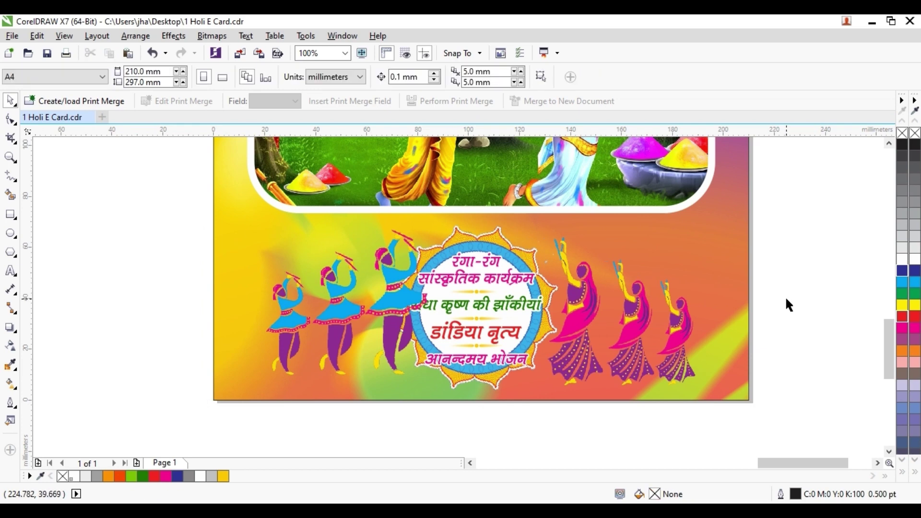
{"action": "key", "text": "ctrl+z"}
{"action": "left_click", "coordinate": [790, 307]}
- Group the programme medallion with the dancers and centre them horizontally on the card background
{"action": "left_click", "coordinate": [477, 299]}
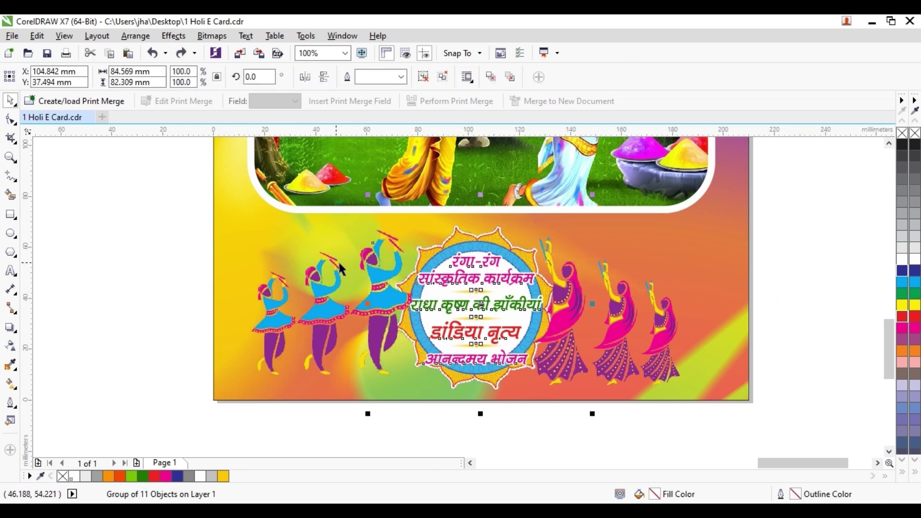
{"action": "left_click", "coordinate": [390, 280], "text": "shift"}
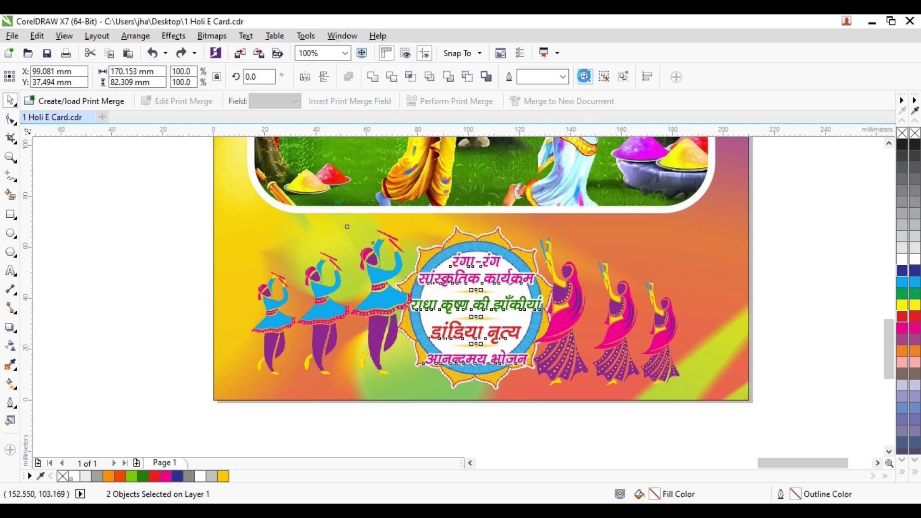
{"action": "left_click", "coordinate": [585, 77]}
{"action": "left_click", "coordinate": [705, 293], "text": "shift"}
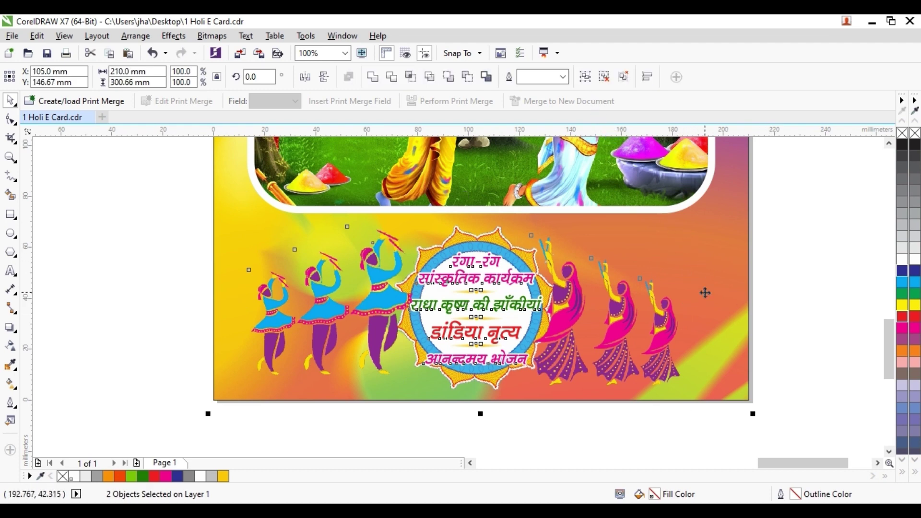
{"action": "key", "text": "c"}
{"action": "left_click", "coordinate": [765, 301]}
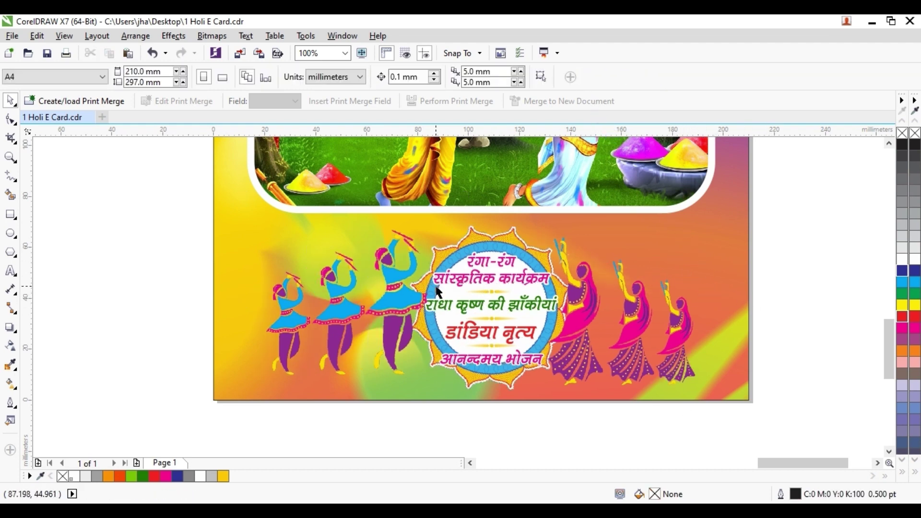
- Ungroup the combined artwork so the medallion and the dancers group are separate objects
{"action": "left_click", "coordinate": [457, 312]}
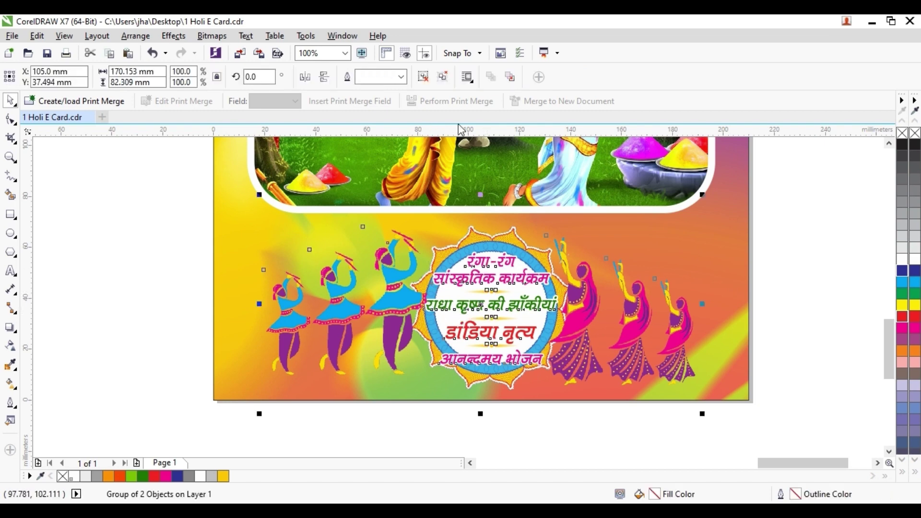
{"action": "left_click", "coordinate": [423, 76]}
{"action": "left_click", "coordinate": [99, 304]}
- Add a downward drop shadow at 270° to the group of six dancers
{"action": "scroll", "coordinate": [372, 330], "scroll_direction": "down", "scroll_amount": 1}
{"action": "left_click_drag", "start_coordinate": [272, 306], "coordinate": [353, 330]}
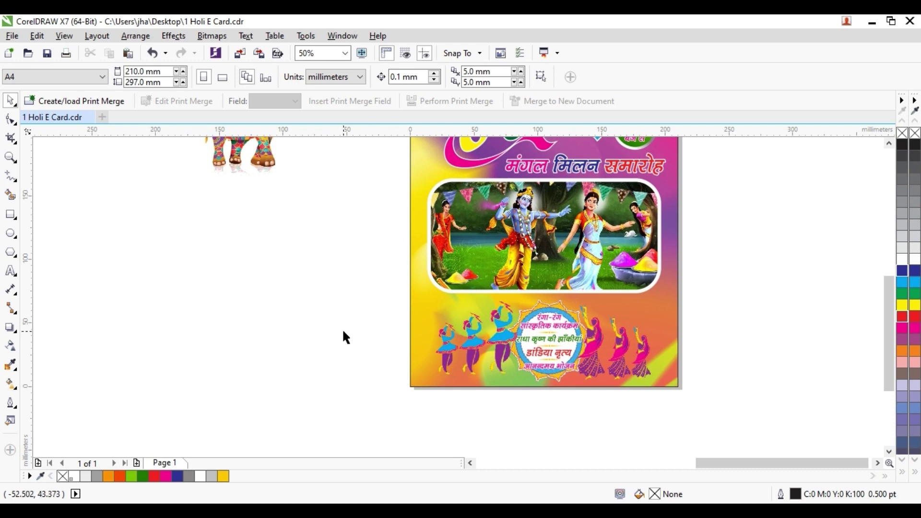
{"action": "left_click_drag", "start_coordinate": [701, 417], "coordinate": [405, 291]}
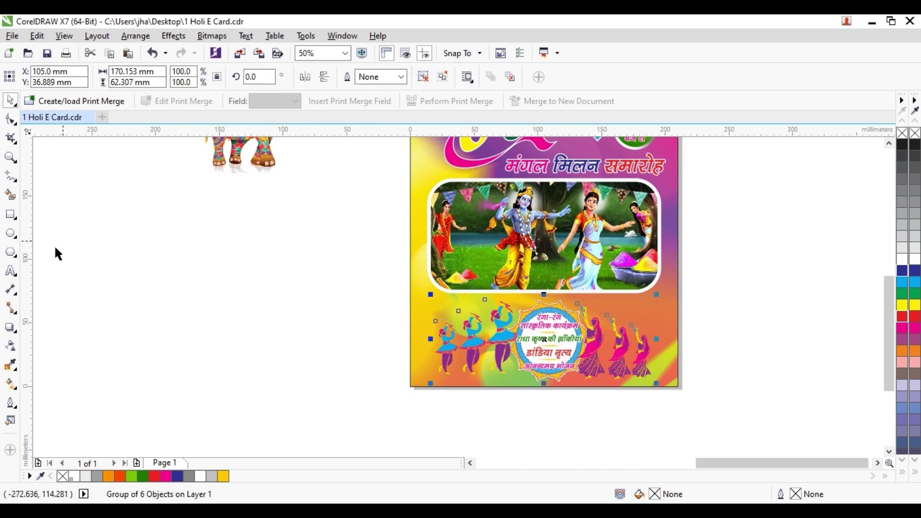
{"action": "left_click", "coordinate": [11, 328]}
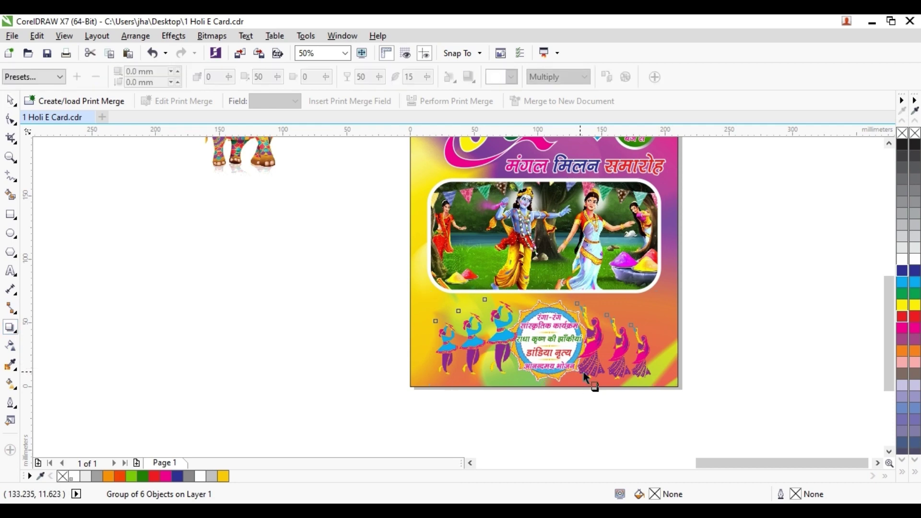
{"action": "scroll", "coordinate": [583, 372], "scroll_direction": "up", "scroll_amount": 1}
{"action": "left_click_drag", "start_coordinate": [516, 229], "coordinate": [525, 384]}
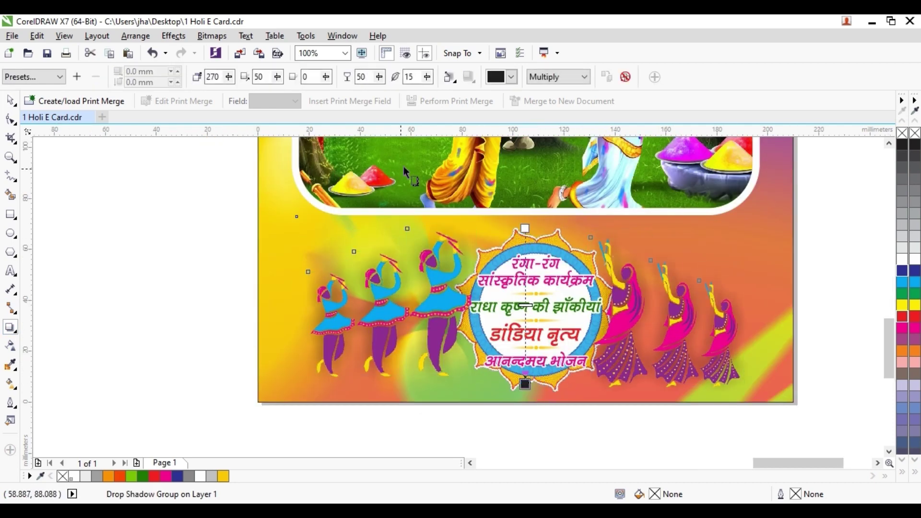
- Make the dancers' drop shadow white with an opacity of 80 and a feathering of 8
{"action": "left_click", "coordinate": [547, 77]}
{"action": "left_click", "coordinate": [511, 76]}
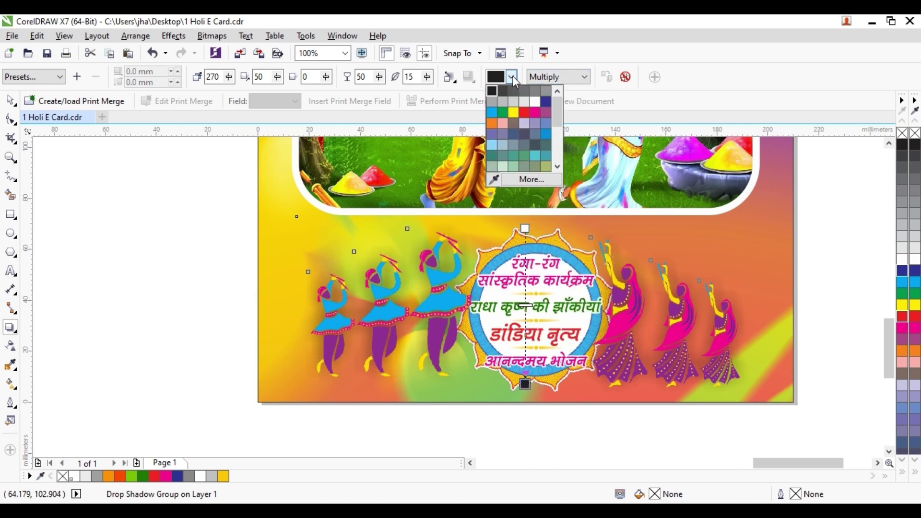
{"action": "left_click", "coordinate": [525, 103]}
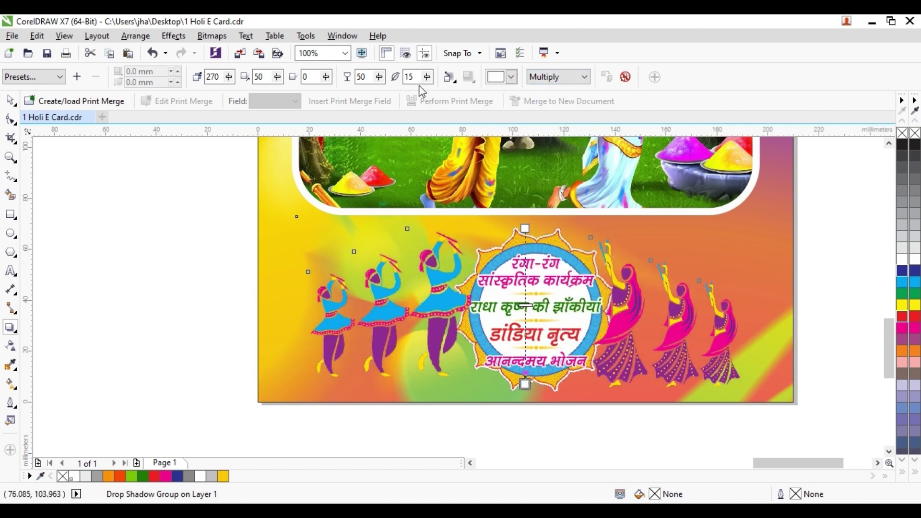
{"action": "type", "text": "80"}
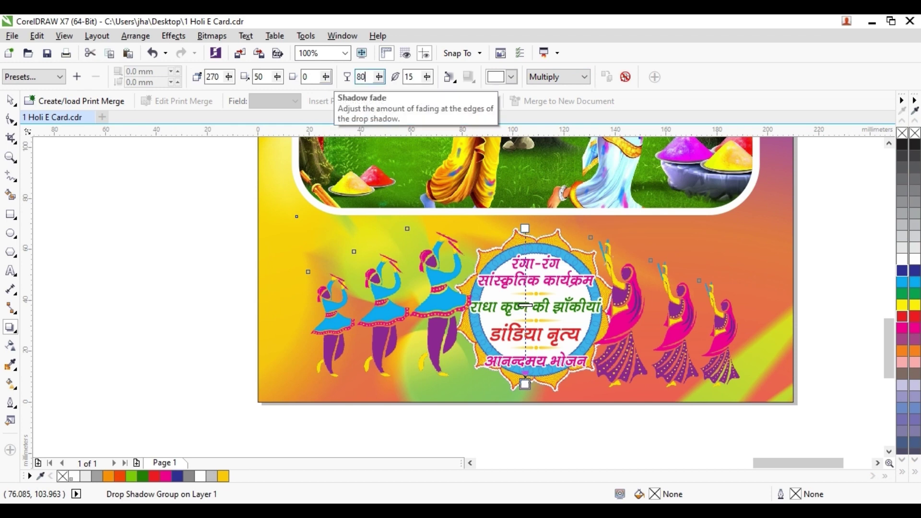
{"action": "double_click", "coordinate": [416, 76]}
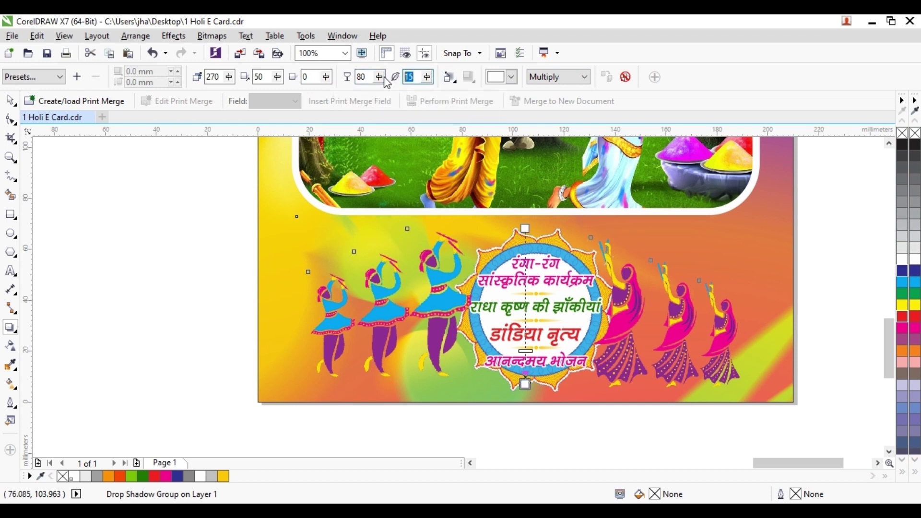
{"action": "key", "text": "Return"}
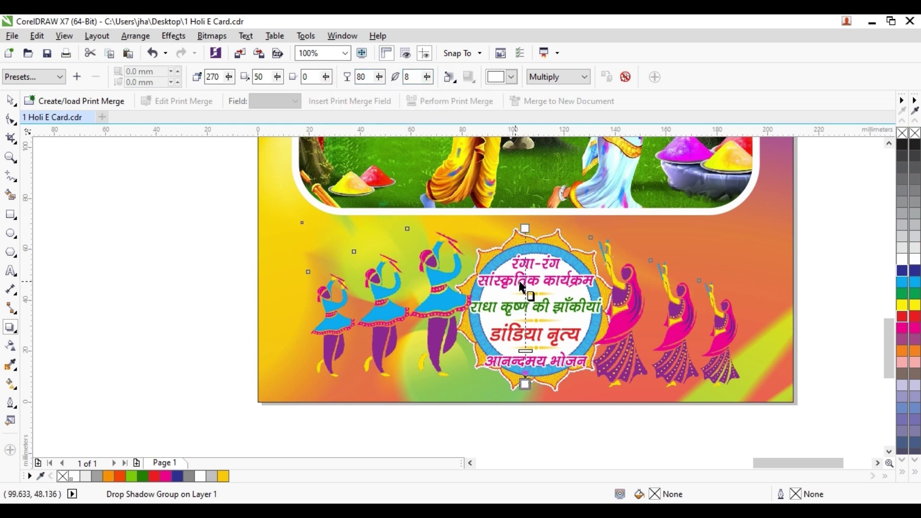
- Try light grey and magenta as the colour of the dancers' drop shadow
{"action": "left_click", "coordinate": [512, 77]}
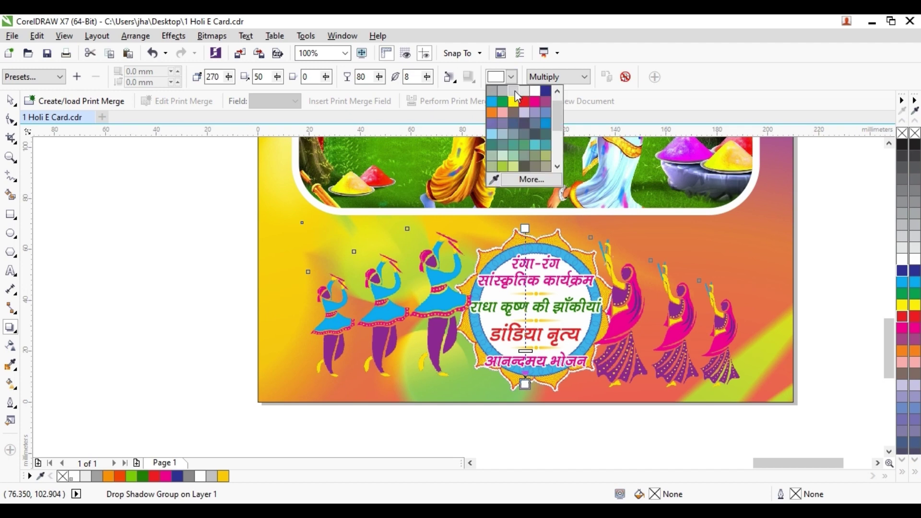
{"action": "left_click", "coordinate": [515, 91]}
{"action": "left_click", "coordinate": [513, 77]}
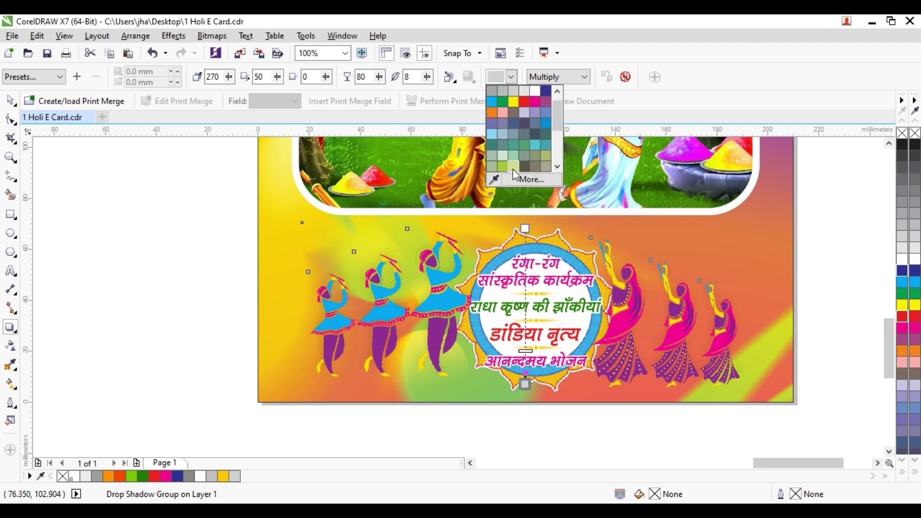
{"action": "left_click", "coordinate": [531, 102]}
- Set the dancers' drop shadow colour to pale yellow and deselect the group
{"action": "left_click", "coordinate": [512, 77]}
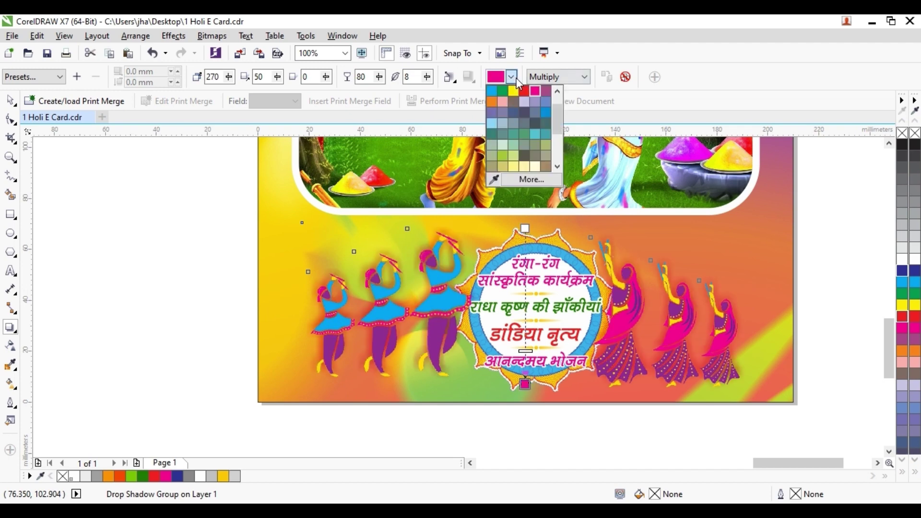
{"action": "left_click", "coordinate": [523, 167]}
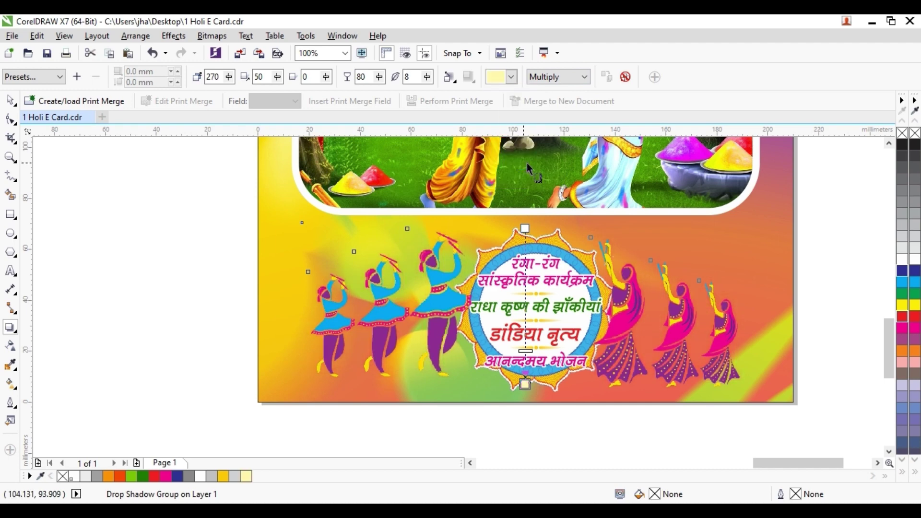
{"action": "left_click", "coordinate": [10, 100]}
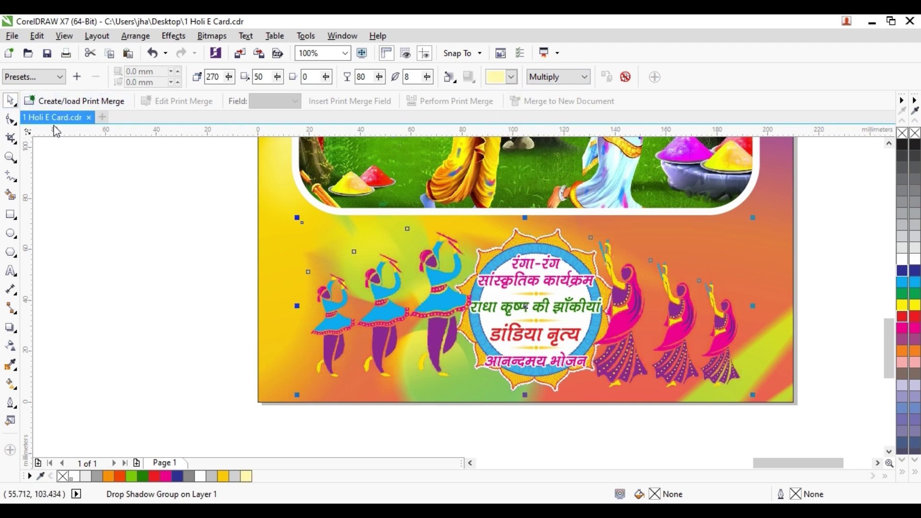
{"action": "key", "text": "Escape"}
- Move the decorated elephant picture to the card's lower-left corner, overlapping the page edge beside the man dancers
{"action": "scroll", "coordinate": [500, 338], "scroll_direction": "down", "scroll_amount": 3}
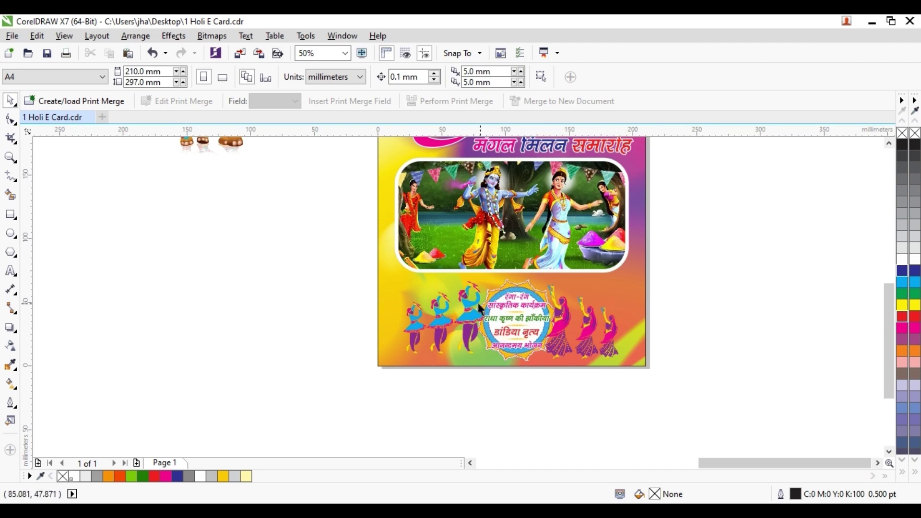
{"action": "left_click_drag", "start_coordinate": [499, 306], "coordinate": [569, 326]}
{"action": "left_click_drag", "start_coordinate": [402, 290], "coordinate": [406, 308]}
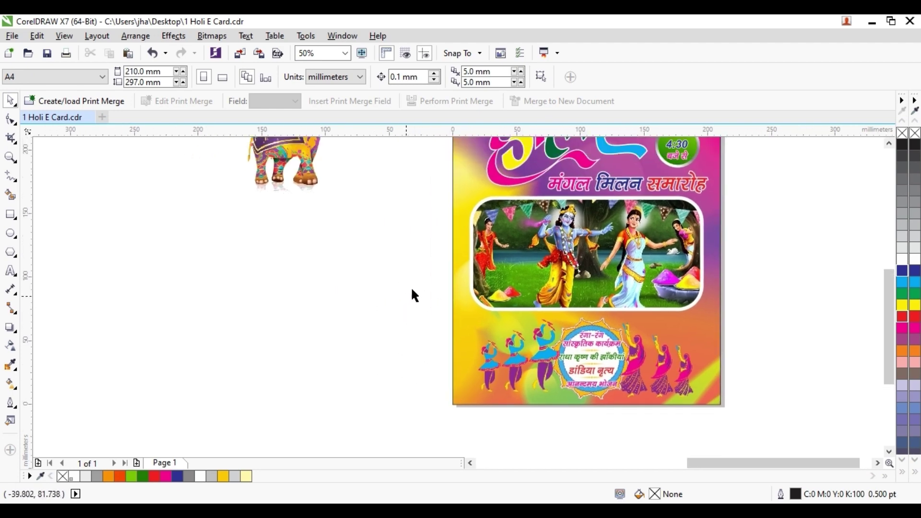
{"action": "scroll", "coordinate": [415, 295], "scroll_direction": "up", "scroll_amount": 2}
{"action": "scroll", "coordinate": [415, 295], "scroll_direction": "right", "scroll_amount": 1}
{"action": "scroll", "coordinate": [350, 242], "scroll_direction": "left", "scroll_amount": 1}
{"action": "left_click", "coordinate": [269, 181]}
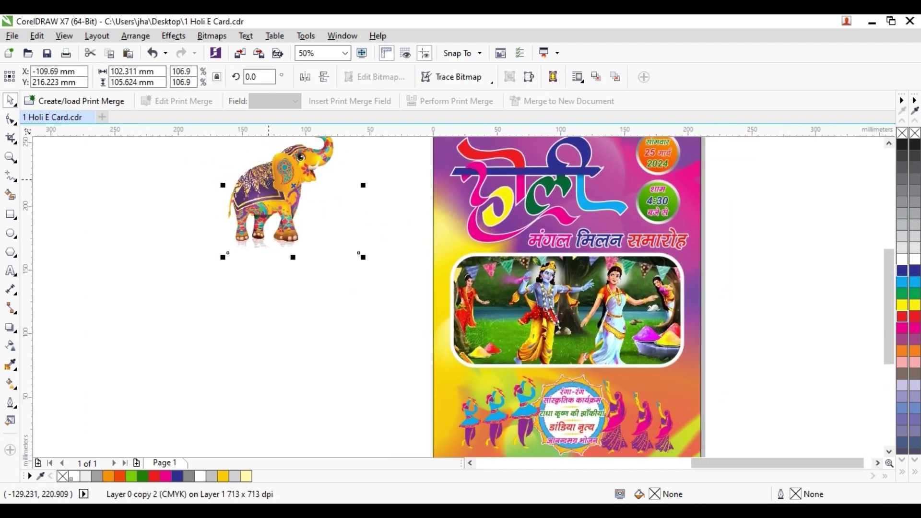
{"action": "left_click_drag", "start_coordinate": [269, 181], "coordinate": [393, 312]}
{"action": "scroll", "coordinate": [326, 311], "scroll_direction": "down", "scroll_amount": 1}
{"action": "scroll", "coordinate": [335, 243], "scroll_direction": "up", "scroll_amount": 1}
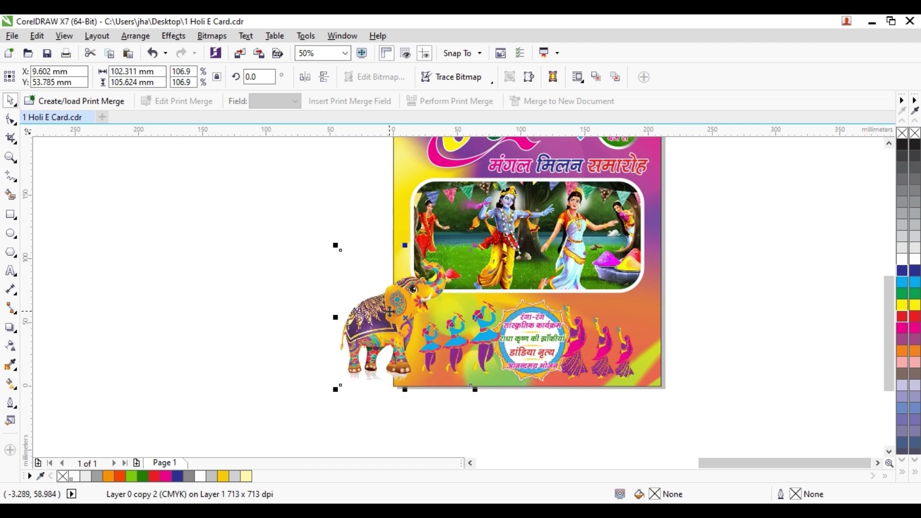
{"action": "left_click", "coordinate": [392, 311]}
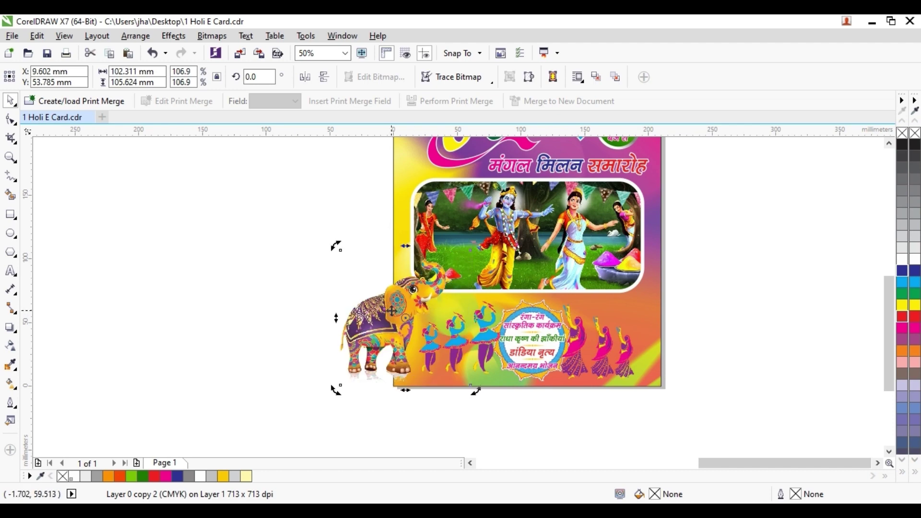
{"action": "right_click", "coordinate": [392, 310]}
{"action": "left_click", "coordinate": [402, 128]}
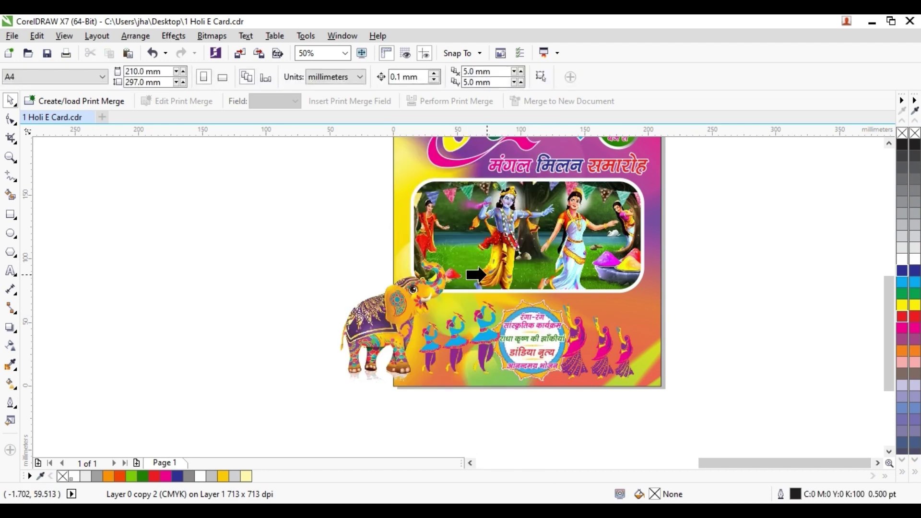
{"action": "left_click", "coordinate": [484, 275]}
{"action": "key", "text": "ctrl+z"}
- Place the framed Radha-Krishna picture inside the card background's PowerClip
{"action": "left_click", "coordinate": [482, 275]}
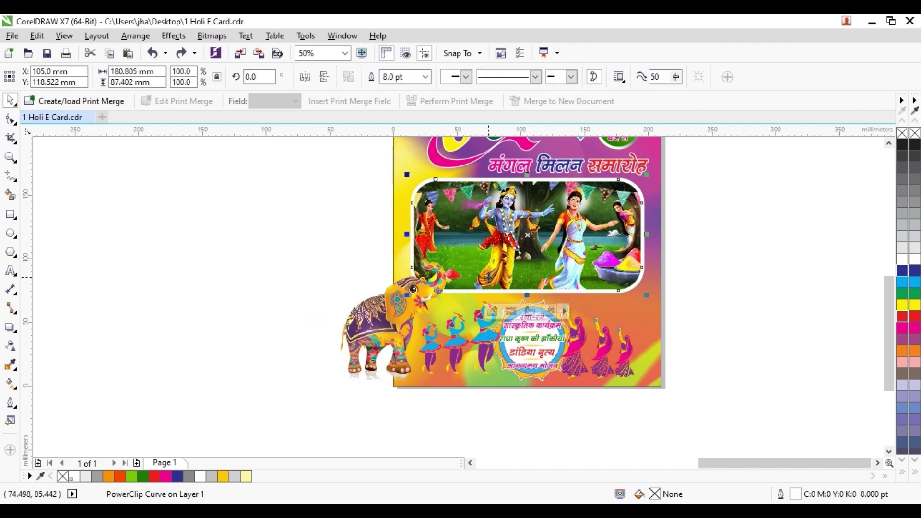
{"action": "right_click", "coordinate": [478, 269]}
{"action": "left_click", "coordinate": [532, 84]}
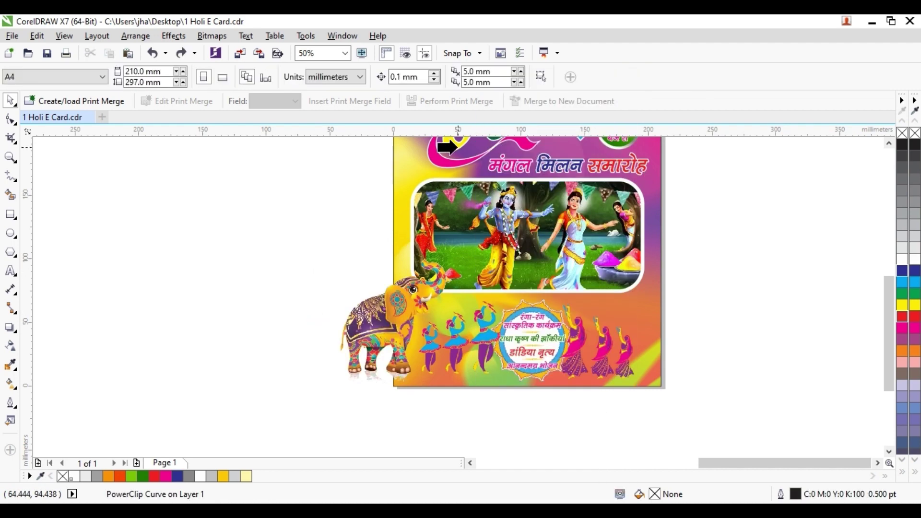
{"action": "left_click", "coordinate": [398, 163]}
{"action": "left_click", "coordinate": [324, 288]}
{"action": "left_click", "coordinate": [369, 314]}
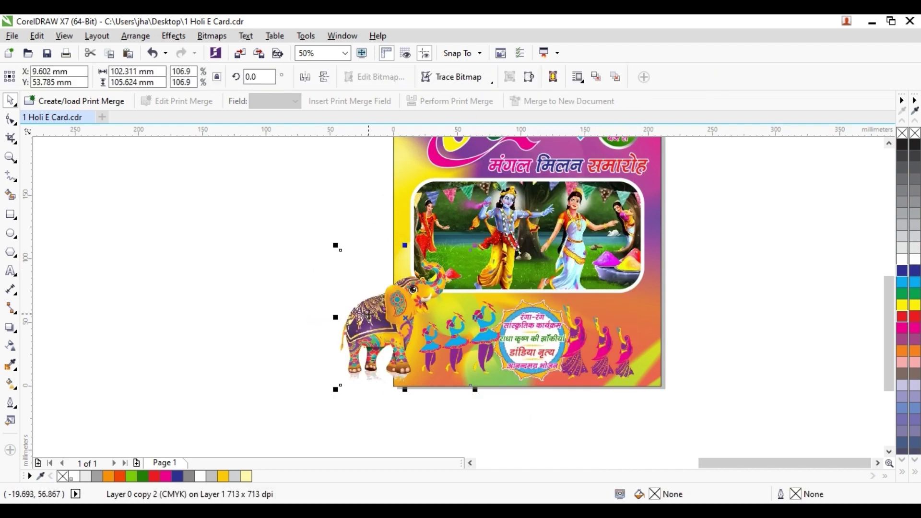
{"action": "left_click", "coordinate": [515, 329]}
{"action": "right_click", "coordinate": [517, 137]}
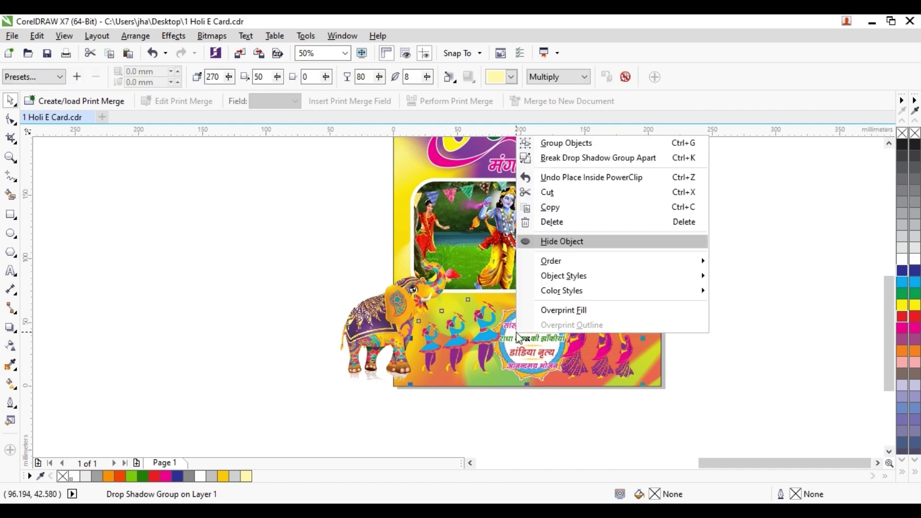
{"action": "left_click", "coordinate": [695, 382]}
{"action": "left_click", "coordinate": [515, 322]}
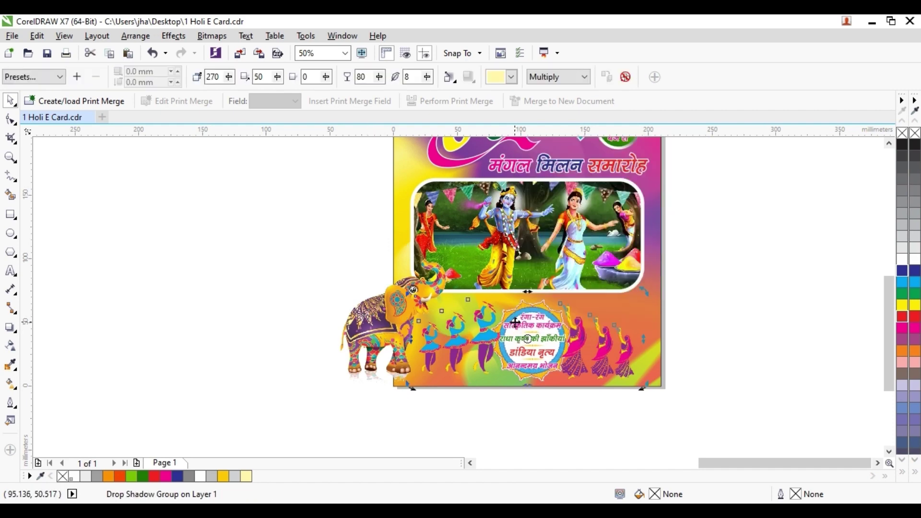
{"action": "right_click", "coordinate": [515, 322]}
{"action": "left_click", "coordinate": [744, 343]}
- Place the decorated elephant inside the card background's PowerClip so that it is cropped at the page edge
{"action": "right_click", "coordinate": [350, 329]}
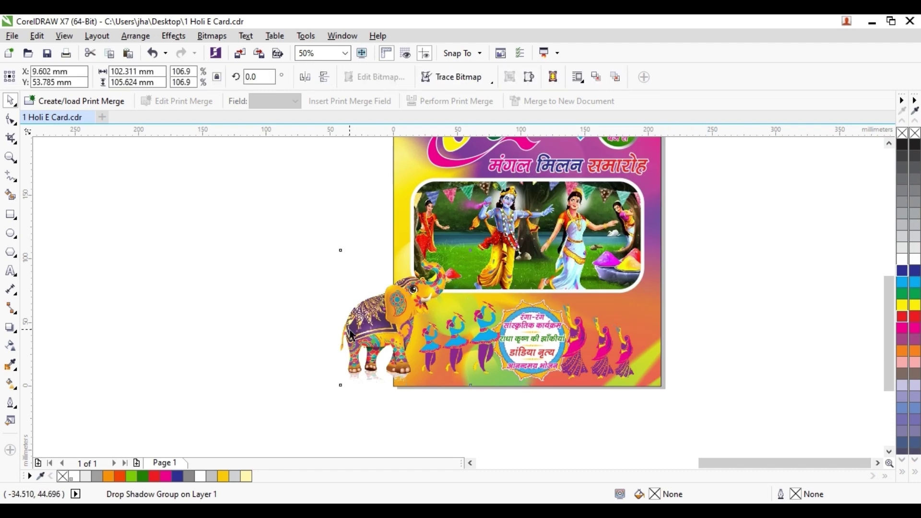
{"action": "left_click", "coordinate": [432, 129]}
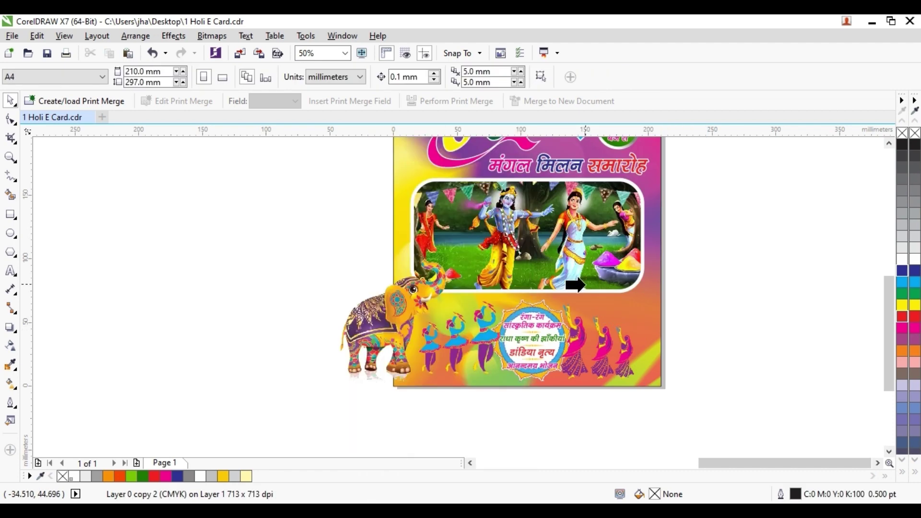
{"action": "left_click", "coordinate": [401, 169]}
{"action": "left_click", "coordinate": [317, 240]}
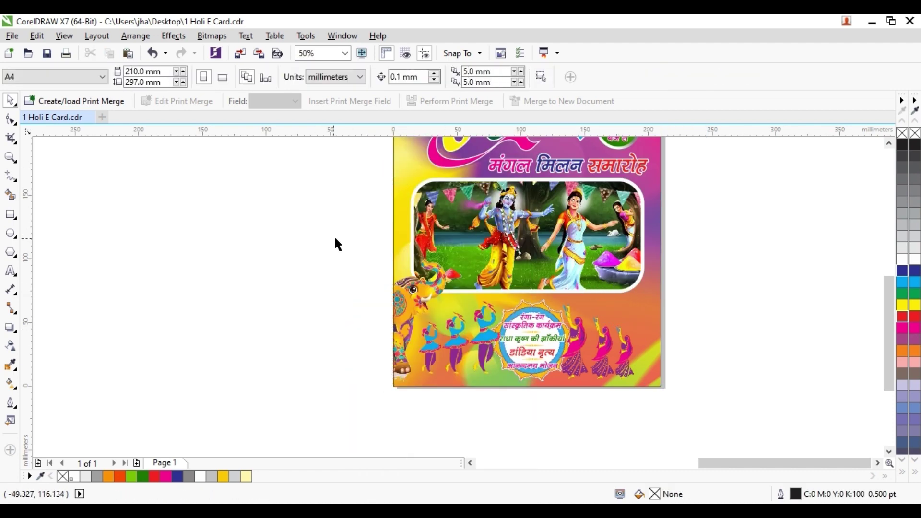
- Open the card background's PowerClip contents for editing
{"action": "scroll", "coordinate": [351, 269], "scroll_direction": "right", "scroll_amount": 1}
{"action": "left_click", "coordinate": [406, 325]}
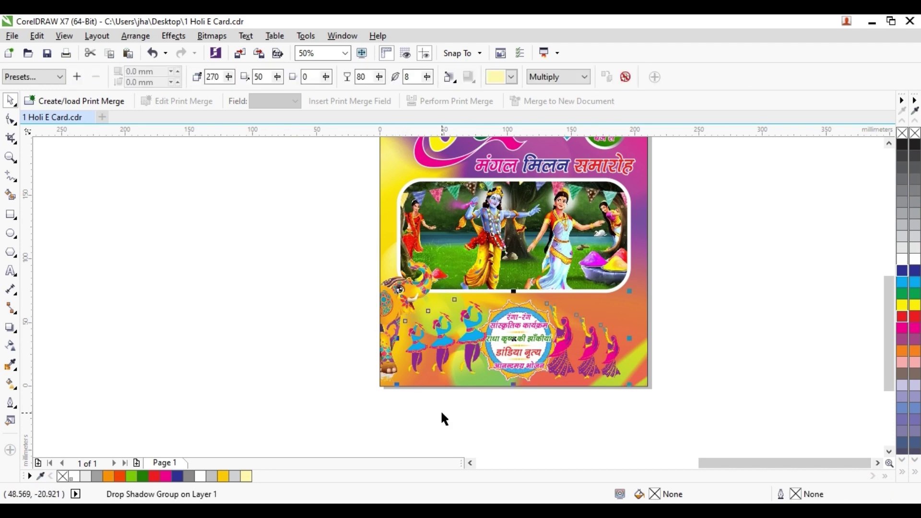
{"action": "left_click", "coordinate": [390, 309]}
{"action": "left_click", "coordinate": [478, 405]}
{"action": "left_click", "coordinate": [479, 406]}
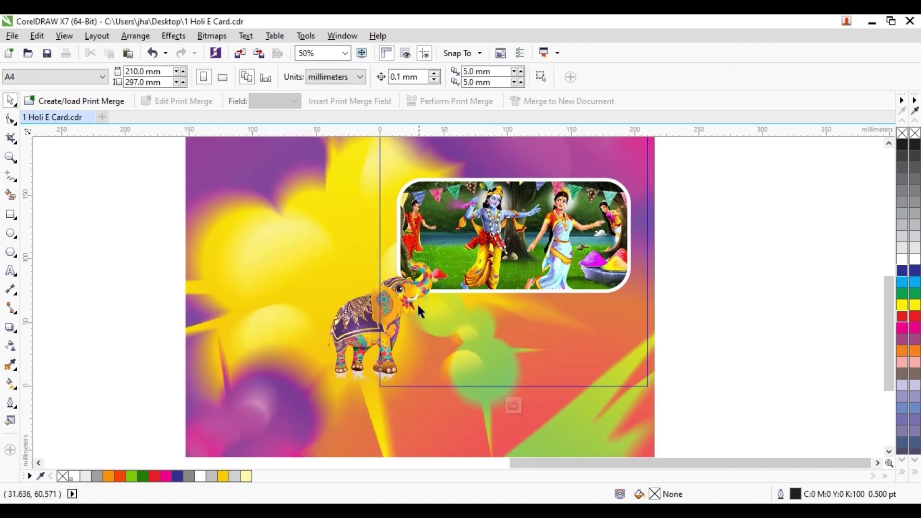
- Copy and paste the elephant, placing the copy at the same height across the card's lower-right edge
{"action": "left_click", "coordinate": [416, 304]}
{"action": "left_click", "coordinate": [37, 36]}
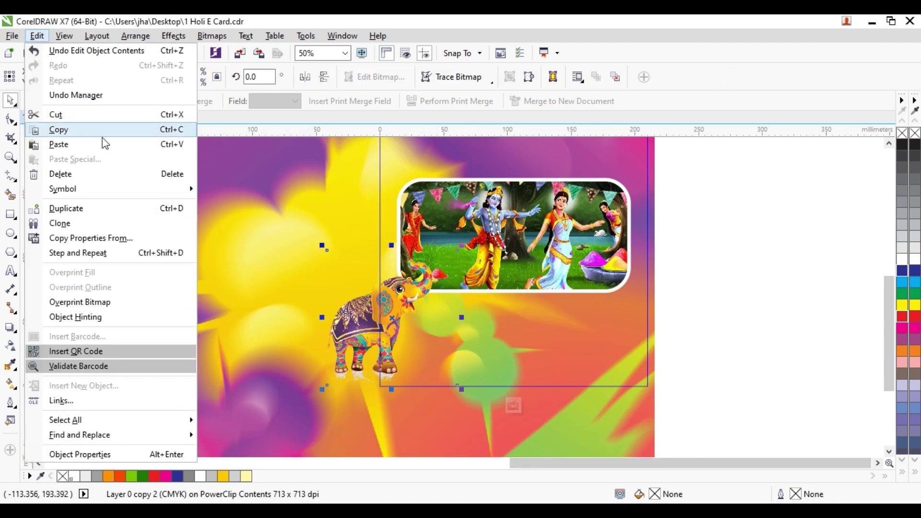
{"action": "left_click", "coordinate": [111, 130]}
{"action": "left_click", "coordinate": [38, 36]}
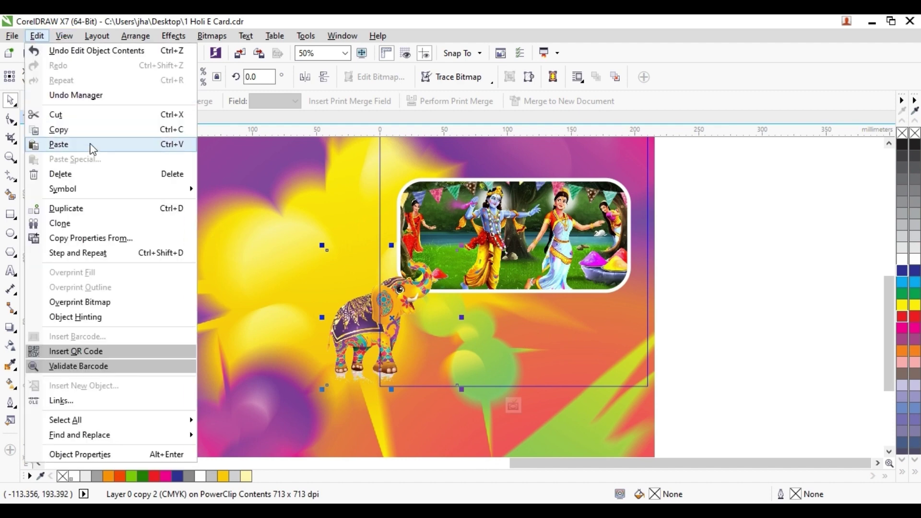
{"action": "left_click", "coordinate": [88, 144]}
{"action": "left_click_drag", "start_coordinate": [406, 308], "coordinate": [633, 316]}
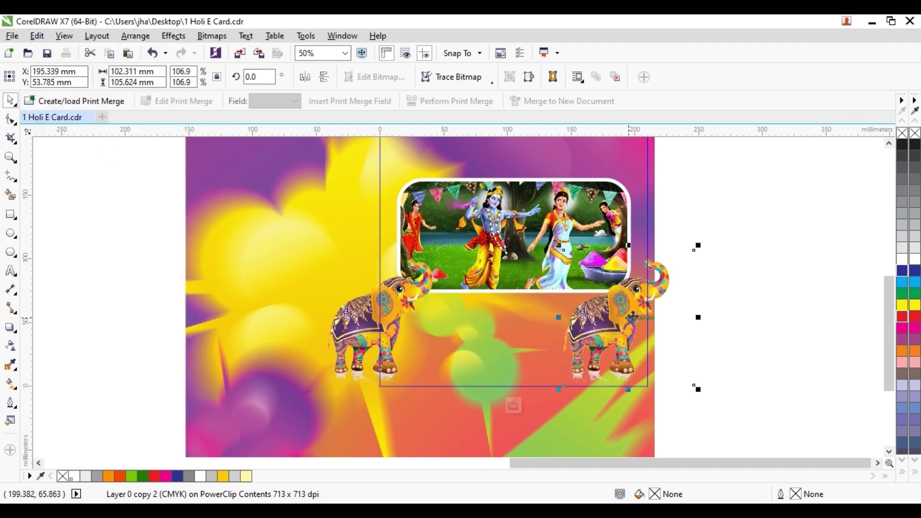
- Mirror the copied elephant horizontally, shift it slightly outward past the page's right edge and finish editing the PowerClip contents
{"action": "left_click", "coordinate": [312, 80]}
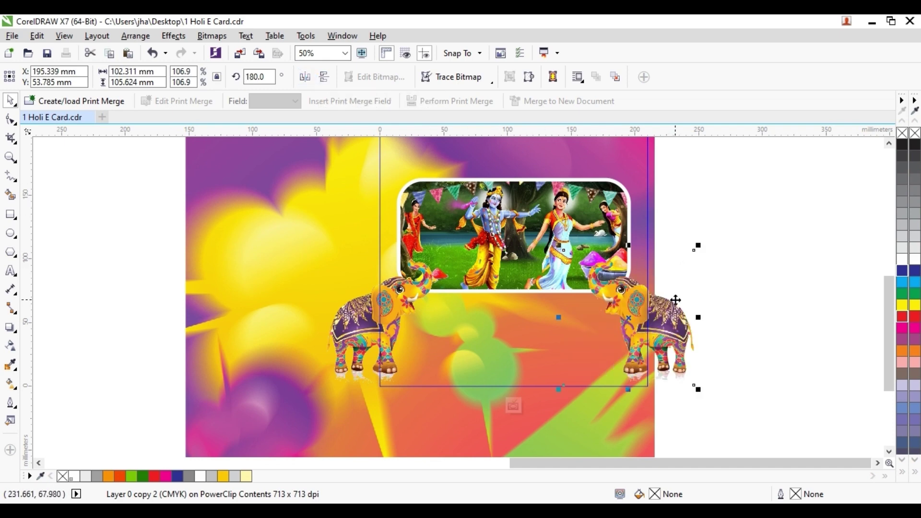
{"action": "left_click_drag", "start_coordinate": [666, 317], "coordinate": [670, 317]}
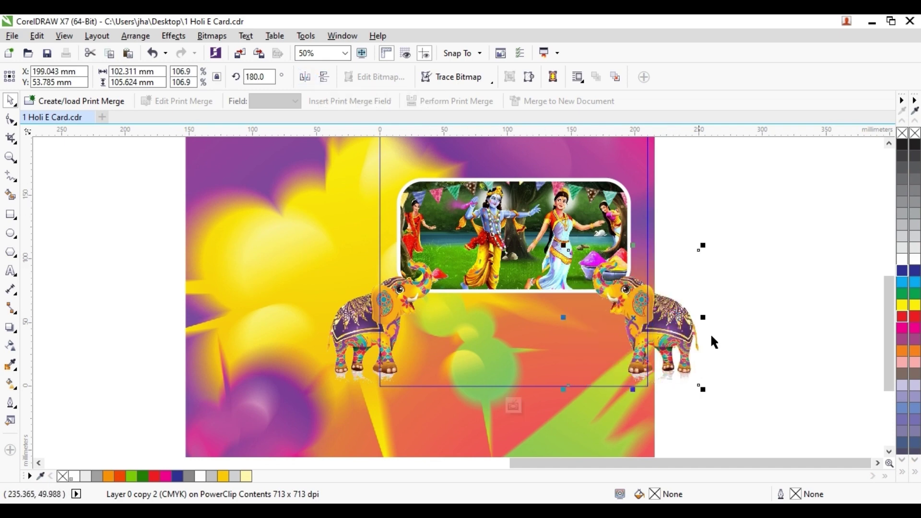
{"action": "left_click", "coordinate": [513, 406]}
{"action": "left_click", "coordinate": [721, 353]}
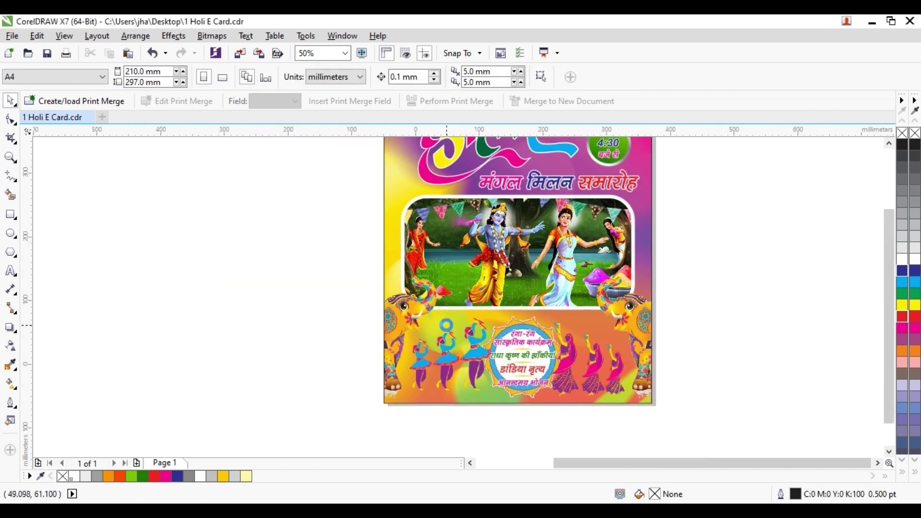
- Delete the unused Radha-Krishna figures from the spare artwork far left of the page
{"action": "scroll", "coordinate": [380, 306], "scroll_direction": "down", "scroll_amount": 1}
{"action": "scroll", "coordinate": [322, 252], "scroll_direction": "left", "scroll_amount": 4}
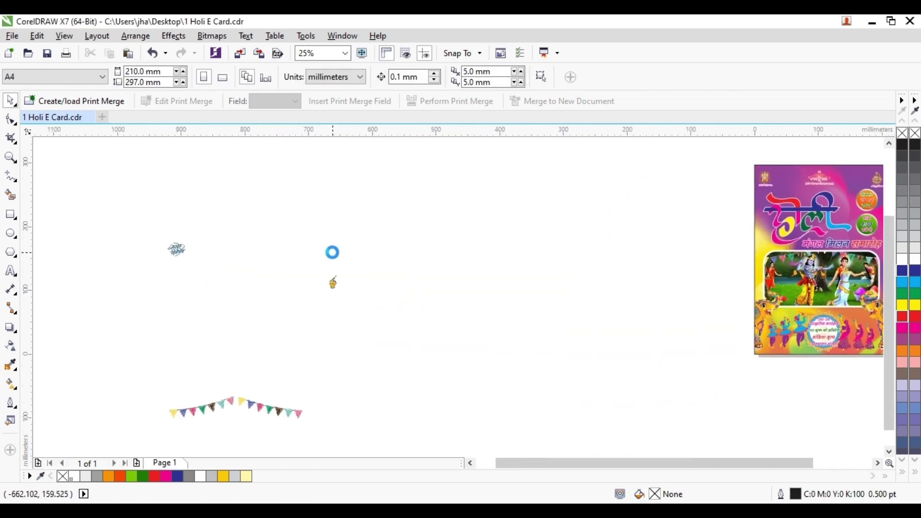
{"action": "left_click", "coordinate": [220, 403]}
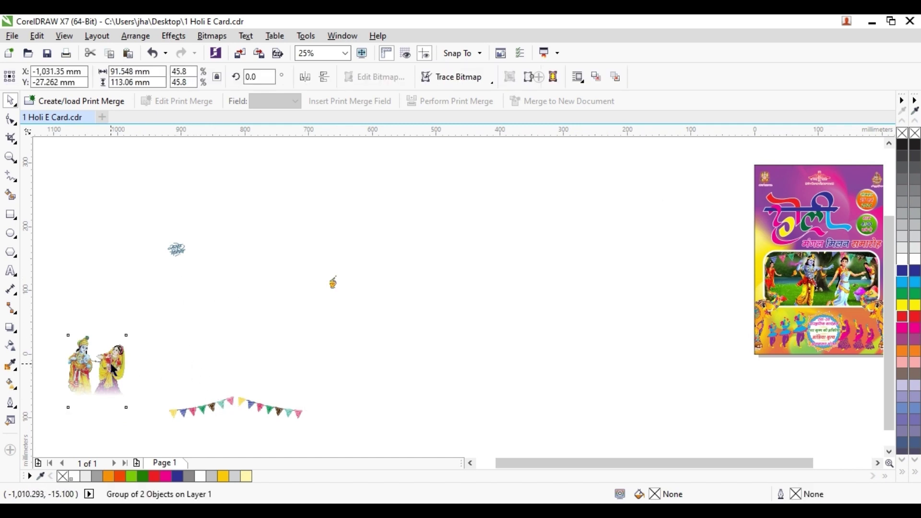
{"action": "left_click", "coordinate": [121, 364]}
{"action": "key", "text": "Delete"}
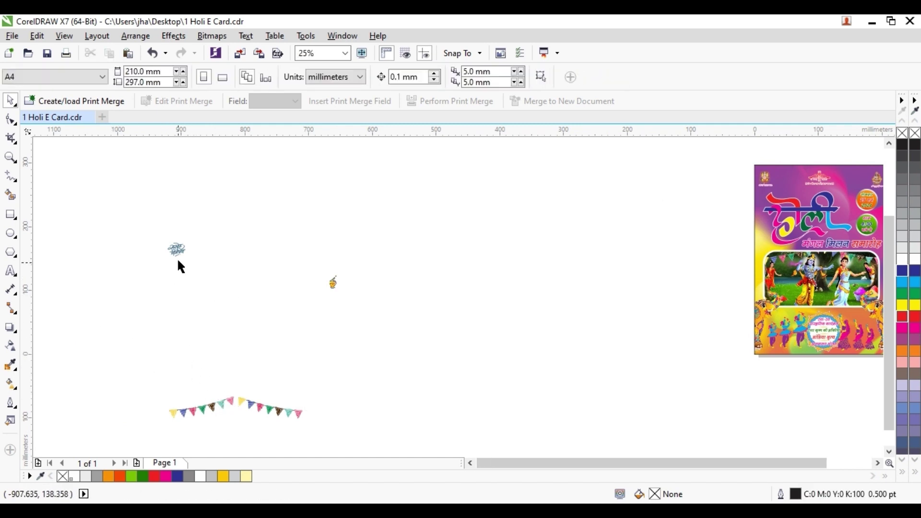
- Move the spare flag bunting to just above the card and ungroup it into its two halves
{"action": "left_click", "coordinate": [250, 406]}
{"action": "left_click_drag", "start_coordinate": [268, 406], "coordinate": [574, 184]}
{"action": "scroll", "coordinate": [524, 243], "scroll_direction": "up", "scroll_amount": 1}
{"action": "key", "text": "Escape"}
{"action": "left_click", "coordinate": [428, 81]}
{"action": "key", "text": "ctrl+z"}
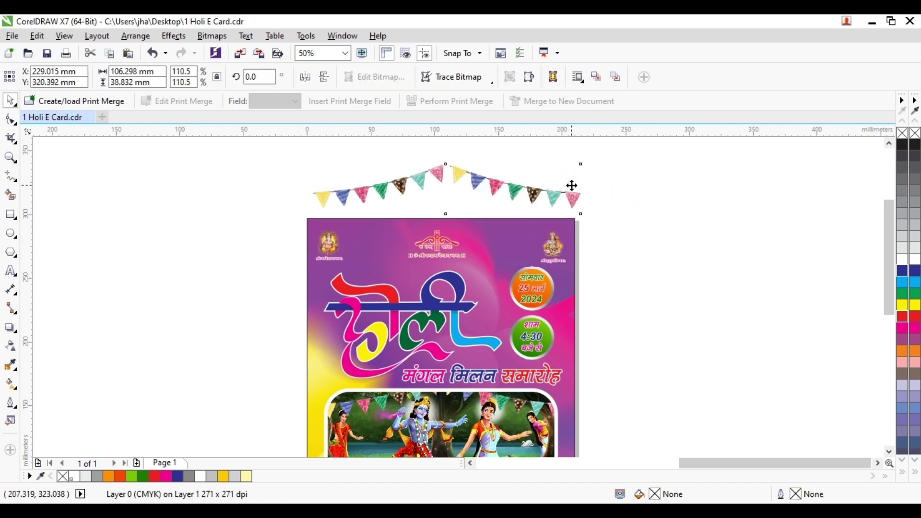
- Delete the bunting's left half, then copy and paste the right half in place
{"action": "left_click", "coordinate": [408, 187]}
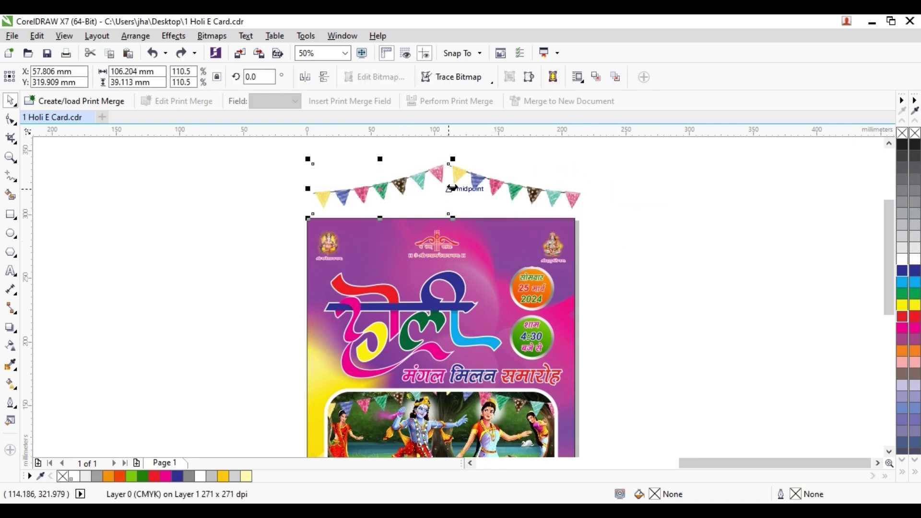
{"action": "key", "text": "Delete"}
{"action": "left_click", "coordinate": [468, 176]}
{"action": "left_click", "coordinate": [37, 36]}
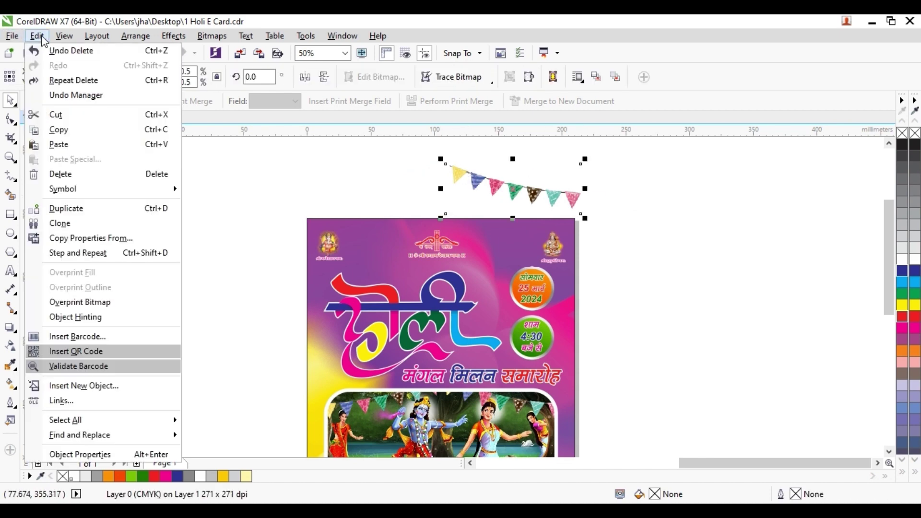
{"action": "left_click", "coordinate": [62, 112]}
{"action": "left_click", "coordinate": [38, 36]}
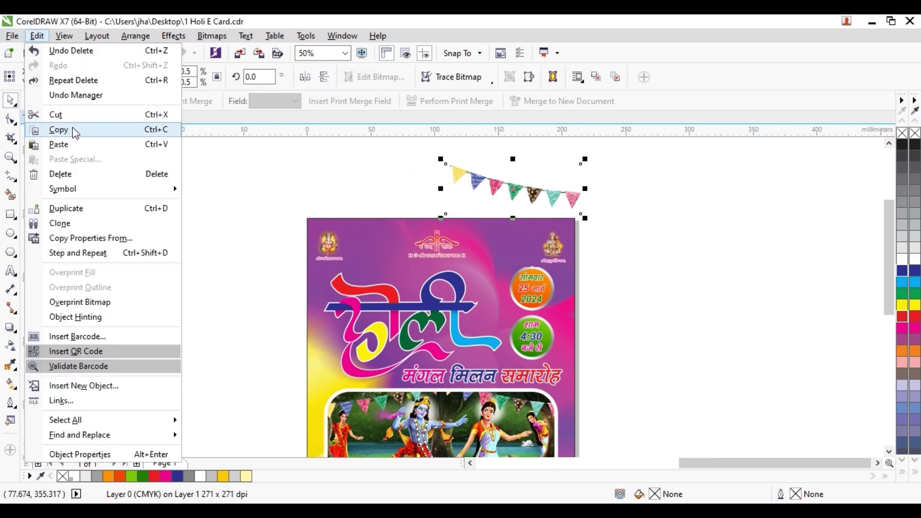
{"action": "left_click", "coordinate": [61, 143]}
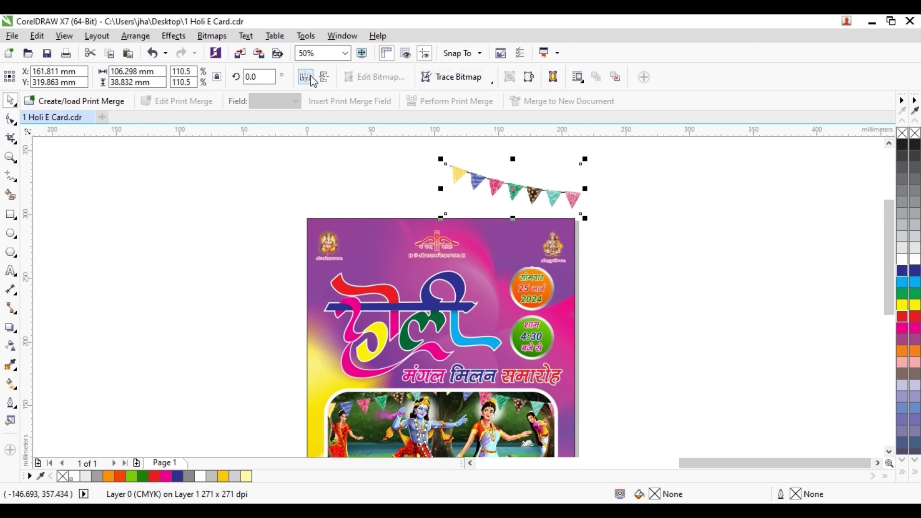
- Mirror the pasted bunting half horizontally, move it left to meet the original half and group both halves
{"action": "left_click", "coordinate": [305, 77]}
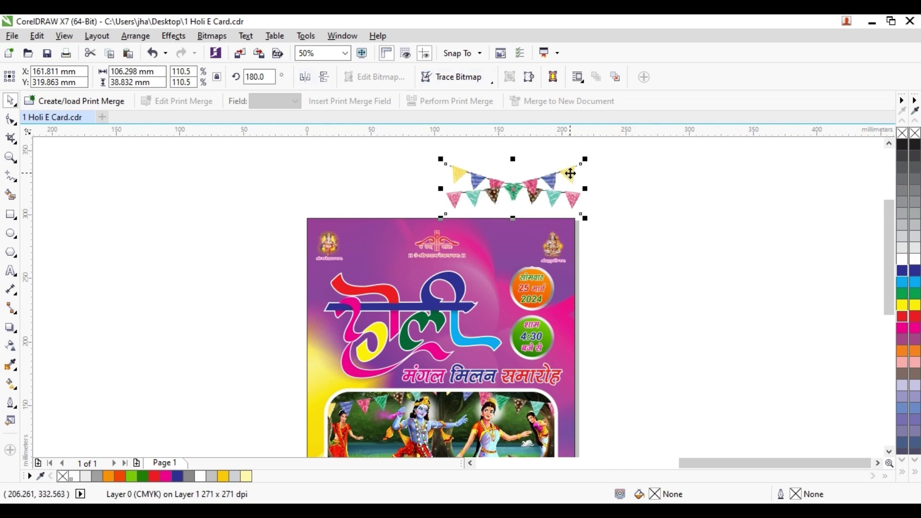
{"action": "left_click_drag", "start_coordinate": [570, 173], "coordinate": [460, 178]}
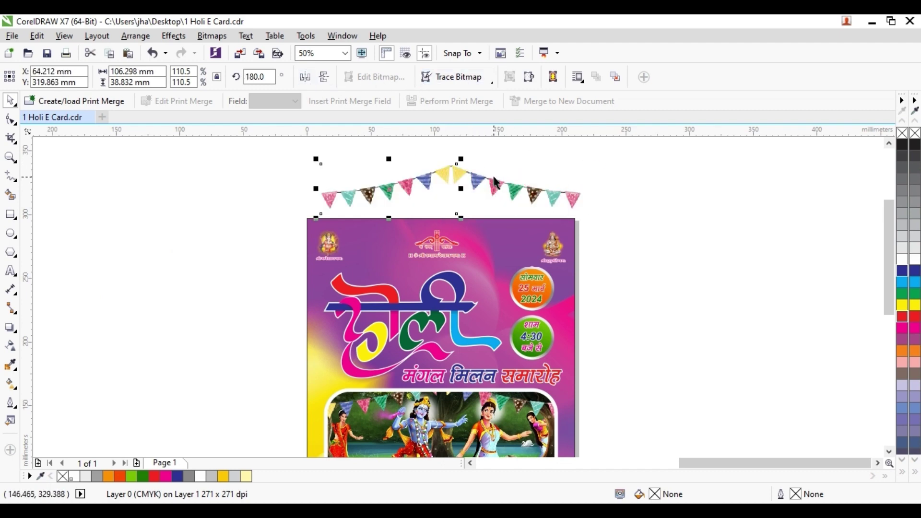
{"action": "left_click", "coordinate": [279, 151]}
{"action": "left_click_drag", "start_coordinate": [261, 167], "coordinate": [648, 234]}
{"action": "left_click_drag", "start_coordinate": [659, 234], "coordinate": [295, 153]}
{"action": "left_click", "coordinate": [585, 76]}
- Align the bunting group with the top edge of the card background and deselect
{"action": "left_click", "coordinate": [497, 227], "text": "shift"}
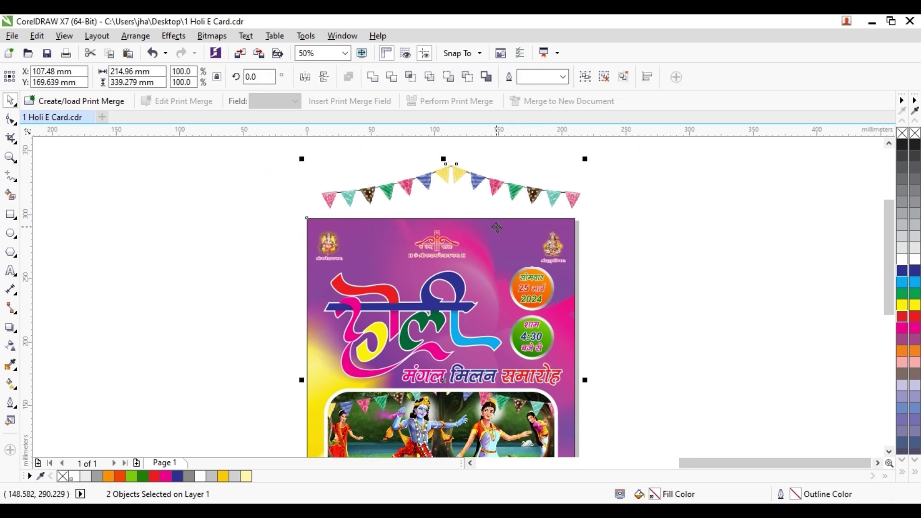
{"action": "key", "text": "t"}
{"action": "left_click", "coordinate": [658, 249]}
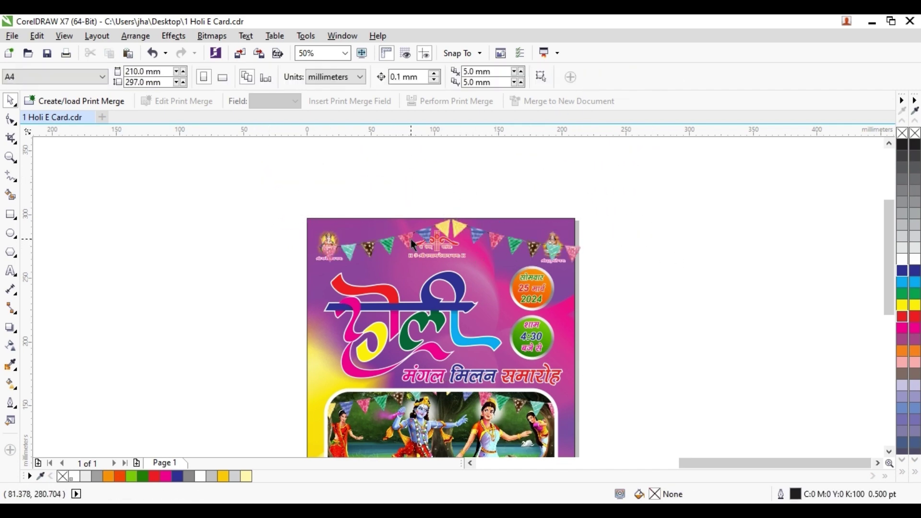
- Centre the bunting over the card's logo, enlarge it past both side edges and raise its peak above the top edge
{"action": "scroll", "coordinate": [411, 238], "scroll_direction": "up", "scroll_amount": 2}
{"action": "left_click", "coordinate": [481, 221]}
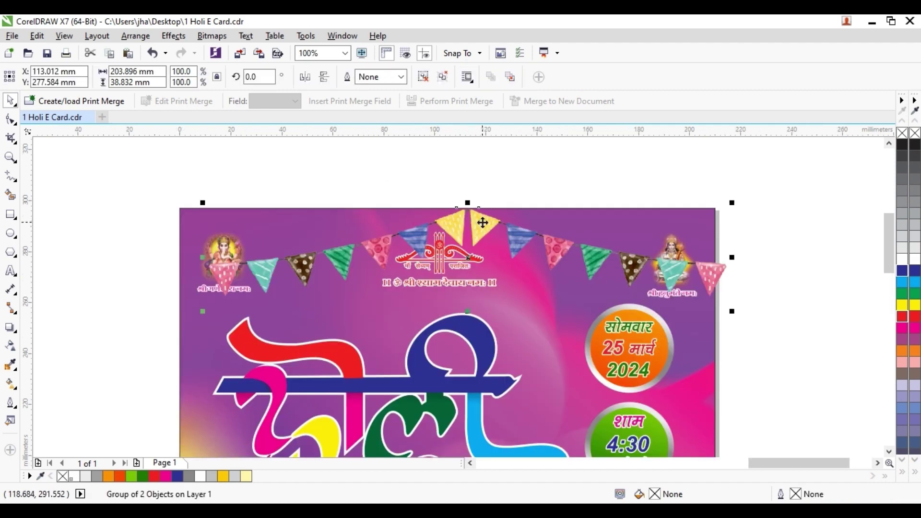
{"action": "left_click", "coordinate": [540, 311]}
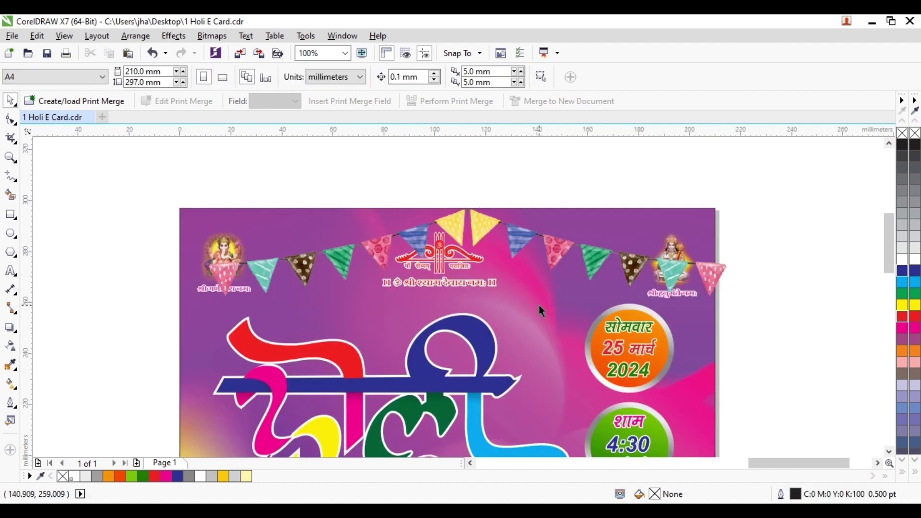
{"action": "left_click", "coordinate": [713, 278]}
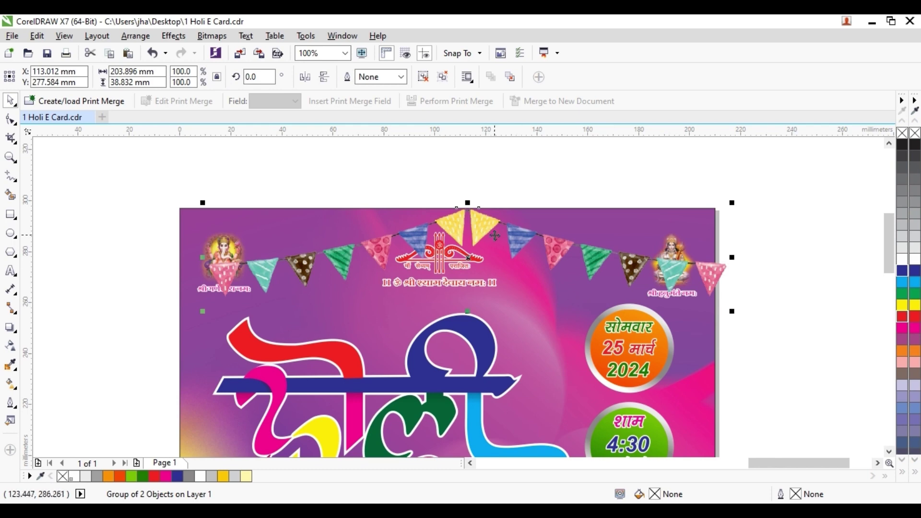
{"action": "left_click_drag", "start_coordinate": [495, 235], "coordinate": [460, 224]}
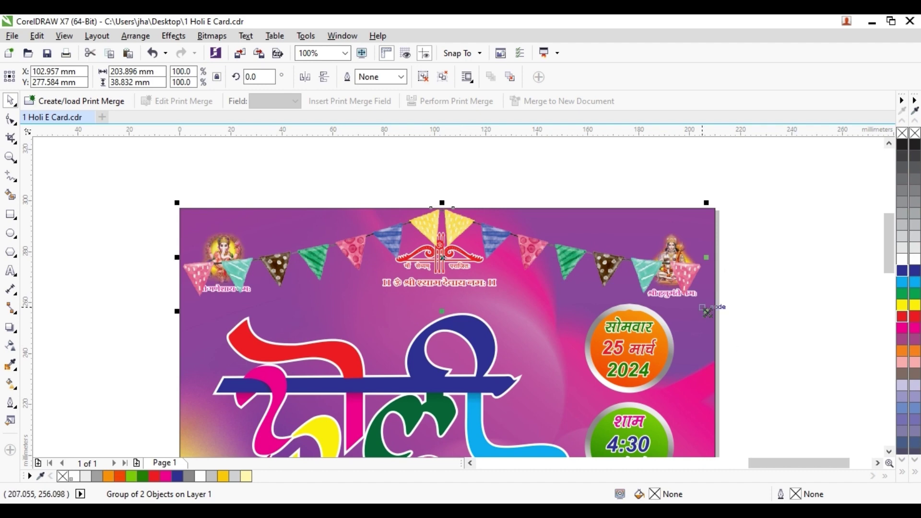
{"action": "left_click_drag", "start_coordinate": [708, 313], "coordinate": [727, 316]}
{"action": "left_click_drag", "start_coordinate": [466, 227], "coordinate": [468, 199]}
- Place the bunting inside the card background's PowerClip so that it is cropped at the page edges
{"action": "right_click", "coordinate": [466, 202]}
{"action": "left_click", "coordinate": [494, 154]}
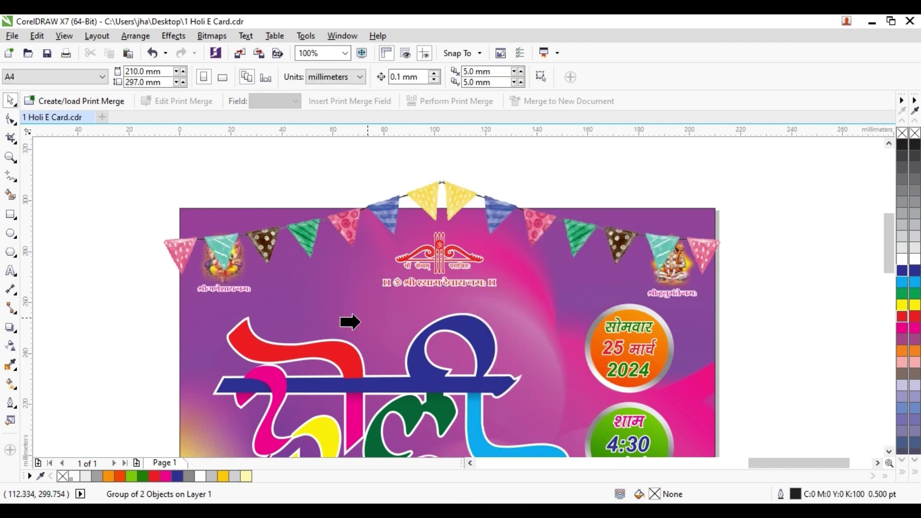
{"action": "left_click", "coordinate": [379, 309]}
{"action": "left_click", "coordinate": [771, 275]}
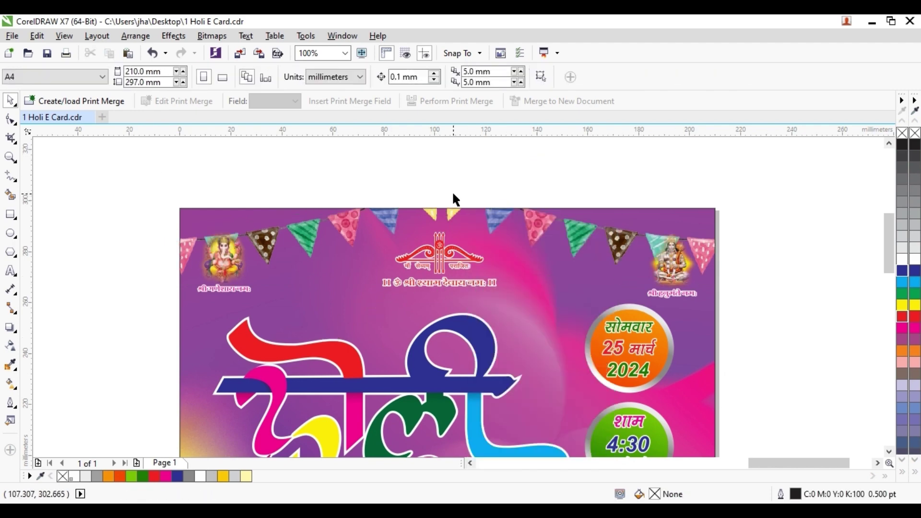
{"action": "scroll", "coordinate": [436, 193], "scroll_direction": "down", "scroll_amount": 4}
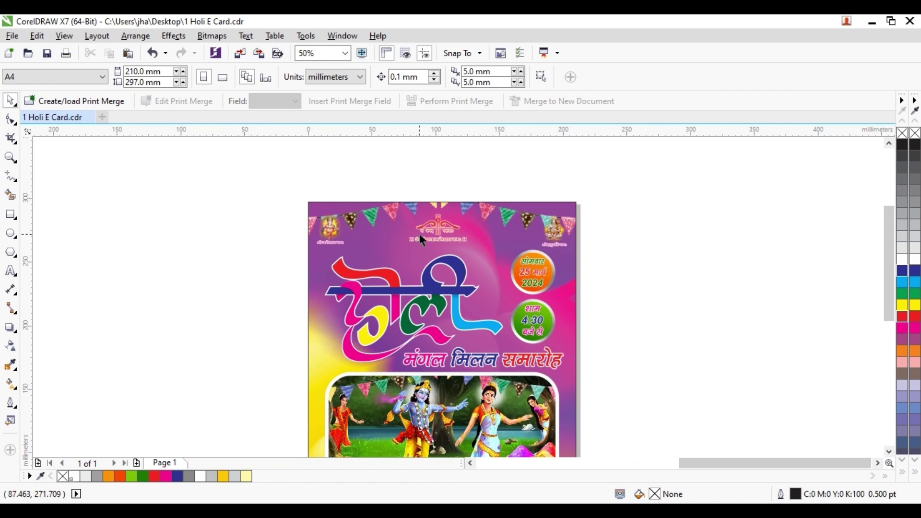
- Move the two objects lying far off the page, the invitation lettering and the colour bucket, to the empty area right of the card
{"action": "left_click_drag", "start_coordinate": [357, 257], "coordinate": [468, 242]}
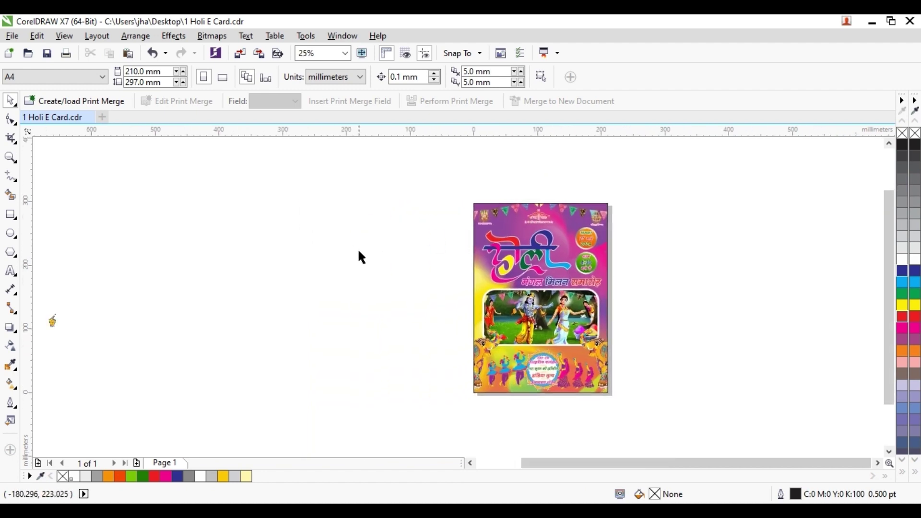
{"action": "scroll", "coordinate": [212, 303], "scroll_direction": "down", "scroll_amount": 2}
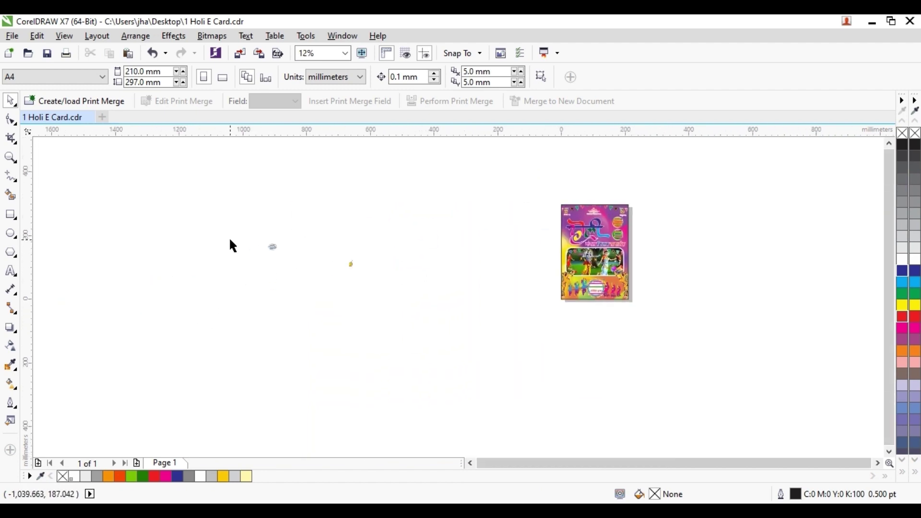
{"action": "left_click_drag", "start_coordinate": [233, 245], "coordinate": [713, 266]}
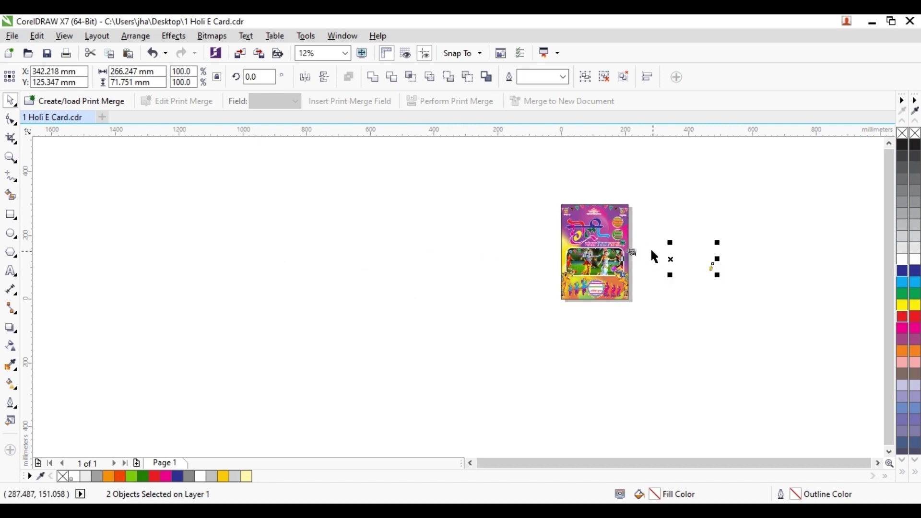
{"action": "scroll", "coordinate": [628, 246], "scroll_direction": "up", "scroll_amount": 2}
{"action": "left_click_drag", "start_coordinate": [658, 240], "coordinate": [614, 315]}
- Place the सस्नेह निमंत्रण lettering on the picture just left of Krishna and fill it with magenta
{"action": "left_click", "coordinate": [583, 349]}
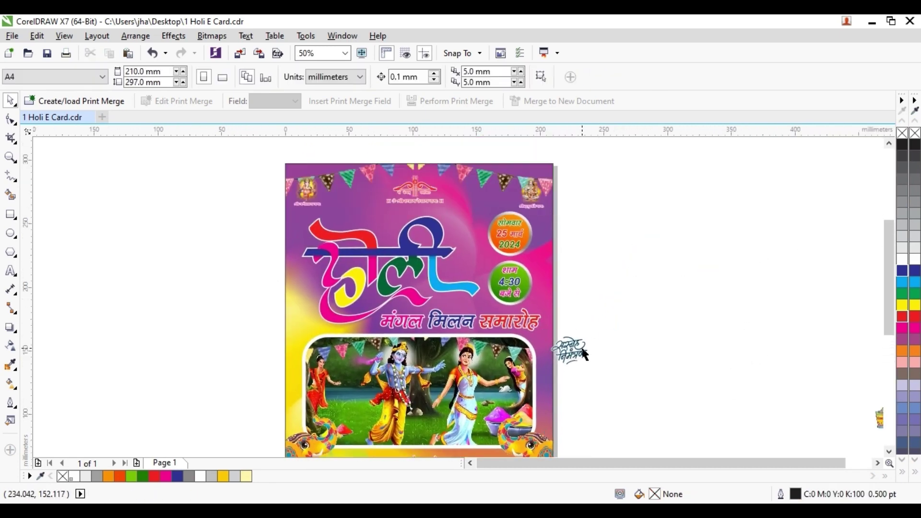
{"action": "left_click_drag", "start_coordinate": [585, 355], "coordinate": [393, 415]}
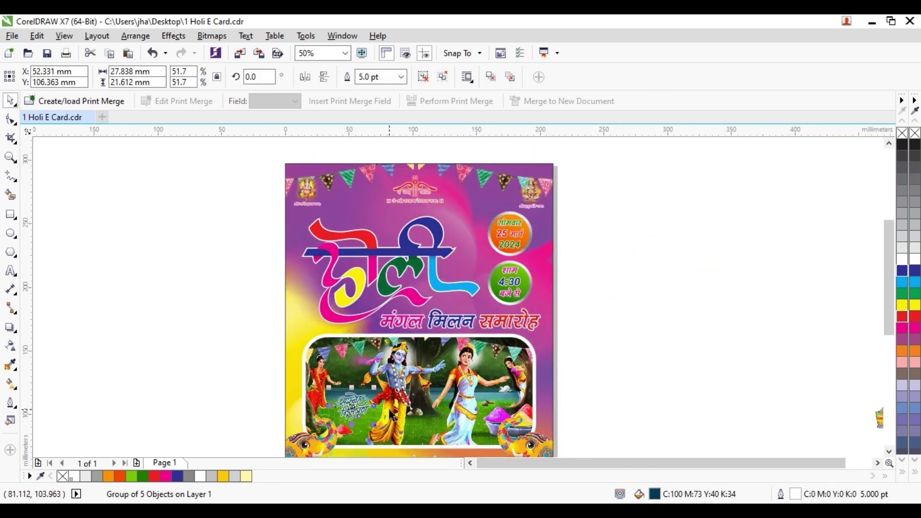
{"action": "scroll", "coordinate": [367, 355], "scroll_direction": "up", "scroll_amount": 2}
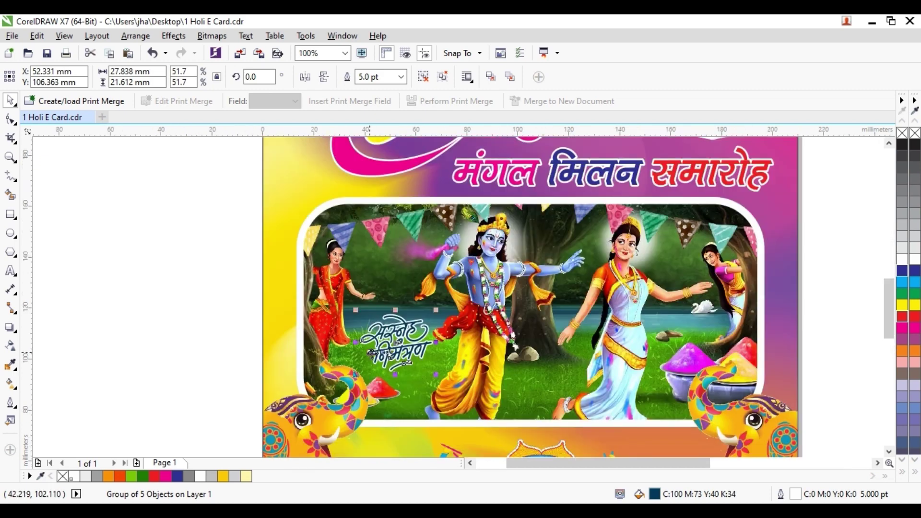
{"action": "left_click", "coordinate": [167, 478]}
{"action": "left_click", "coordinate": [188, 359]}
{"action": "left_click", "coordinate": [412, 335]}
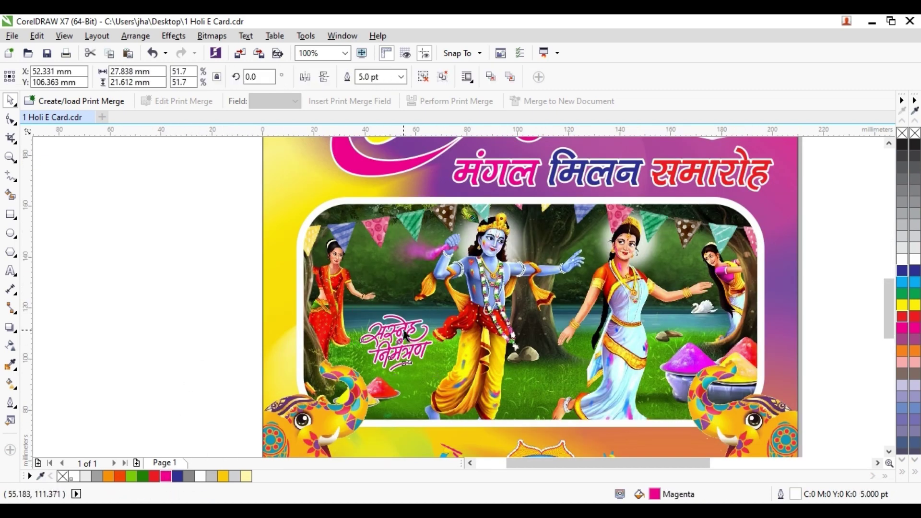
- Move the colour bucket image onto the card's left margin, just above the framed picture, and deselect it
{"action": "scroll", "coordinate": [412, 335], "scroll_direction": "right", "scroll_amount": 3}
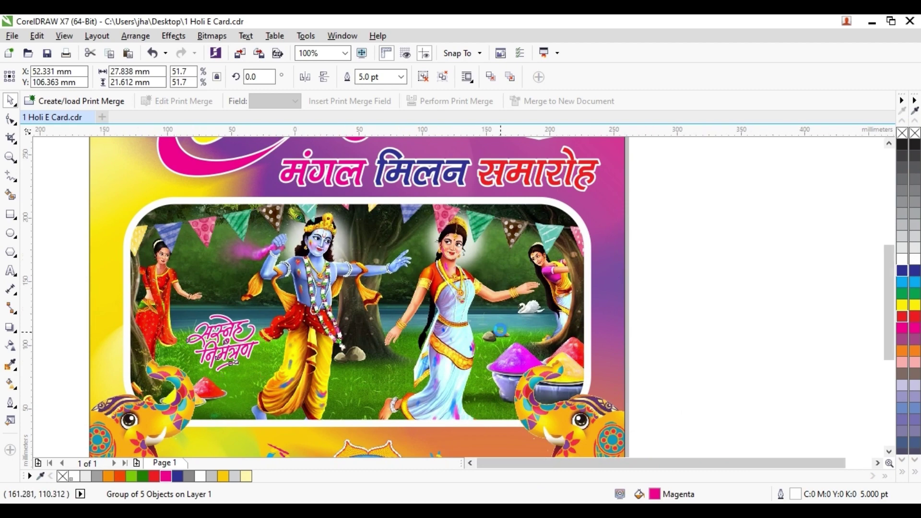
{"action": "scroll", "coordinate": [606, 303], "scroll_direction": "down", "scroll_amount": 2}
{"action": "left_click", "coordinate": [607, 309]}
{"action": "scroll", "coordinate": [622, 305], "scroll_direction": "down", "scroll_amount": 1}
{"action": "left_click_drag", "start_coordinate": [758, 327], "coordinate": [406, 294]}
{"action": "scroll", "coordinate": [467, 272], "scroll_direction": "up", "scroll_amount": 4}
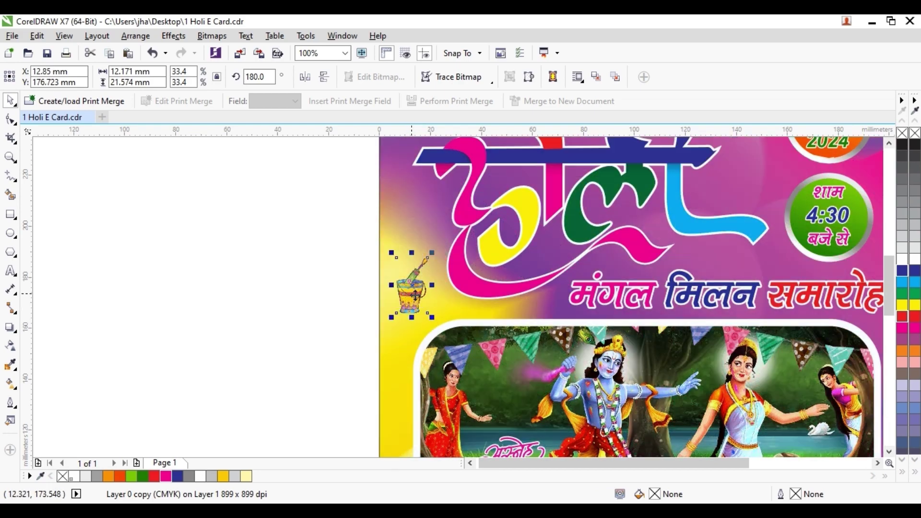
{"action": "scroll", "coordinate": [403, 295], "scroll_direction": "down", "scroll_amount": 1}
{"action": "left_click", "coordinate": [710, 325]}
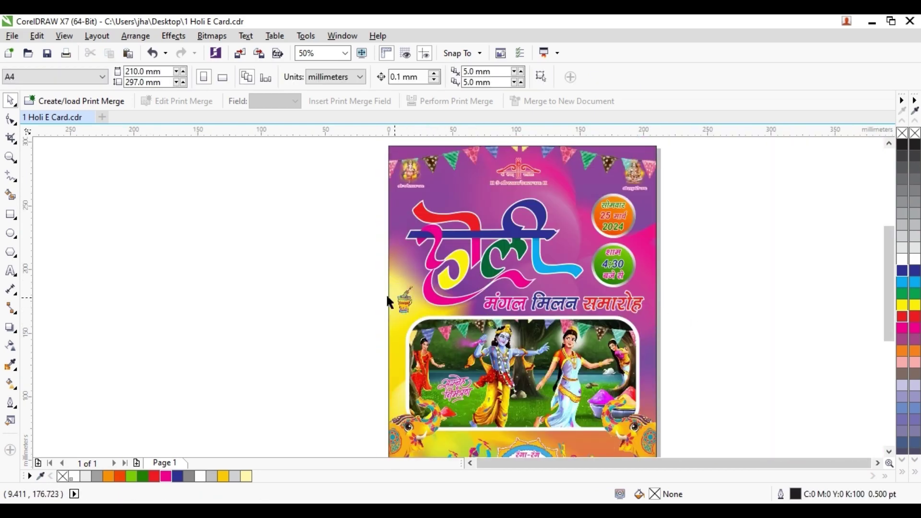
- Copy and paste the bucket image and place one bucket on the होली headline bar, in the gap between the upper strokes
{"action": "left_click", "coordinate": [405, 305]}
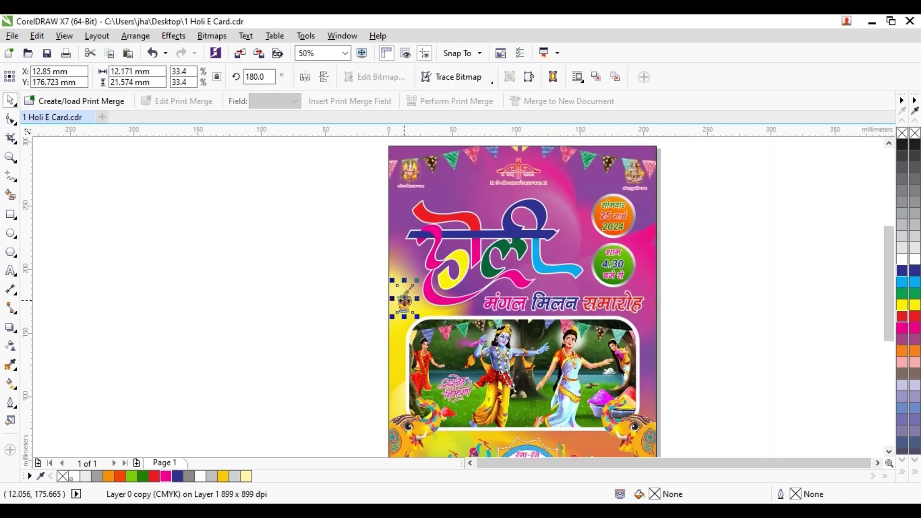
{"action": "left_click", "coordinate": [37, 35]}
{"action": "left_click", "coordinate": [72, 127]}
{"action": "left_click", "coordinate": [37, 36]}
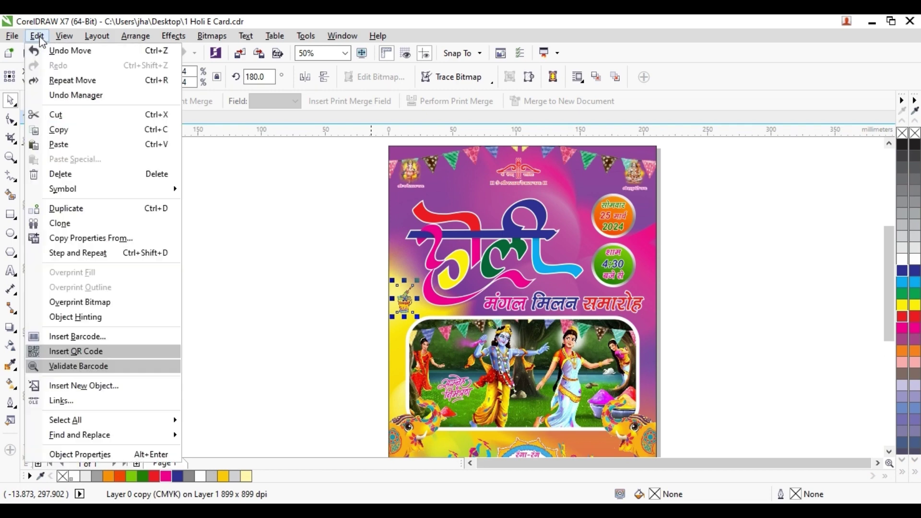
{"action": "left_click", "coordinate": [93, 143]}
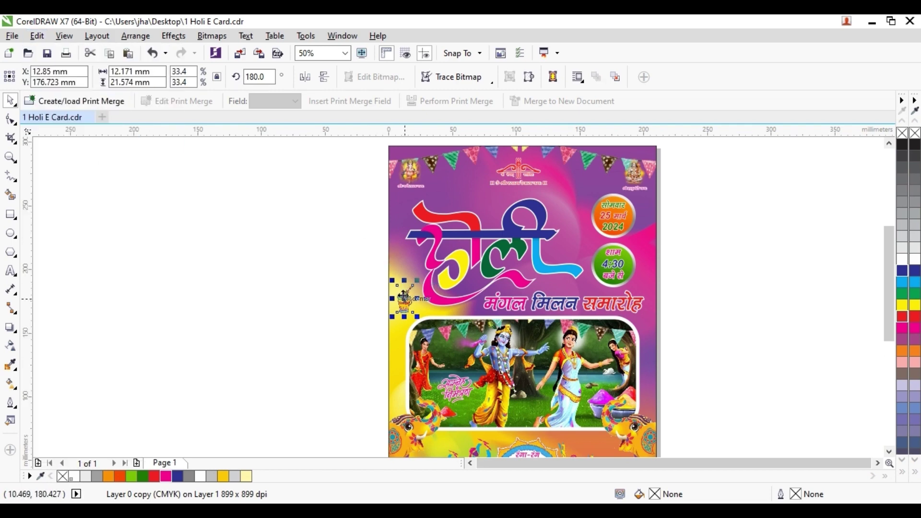
{"action": "left_click_drag", "start_coordinate": [405, 301], "coordinate": [490, 215]}
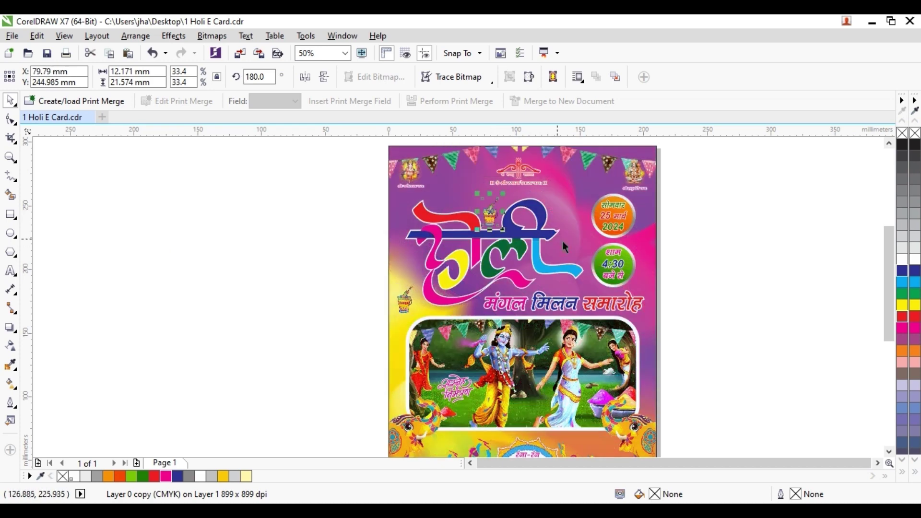
{"action": "left_click", "coordinate": [705, 266]}
{"action": "left_click", "coordinate": [491, 217]}
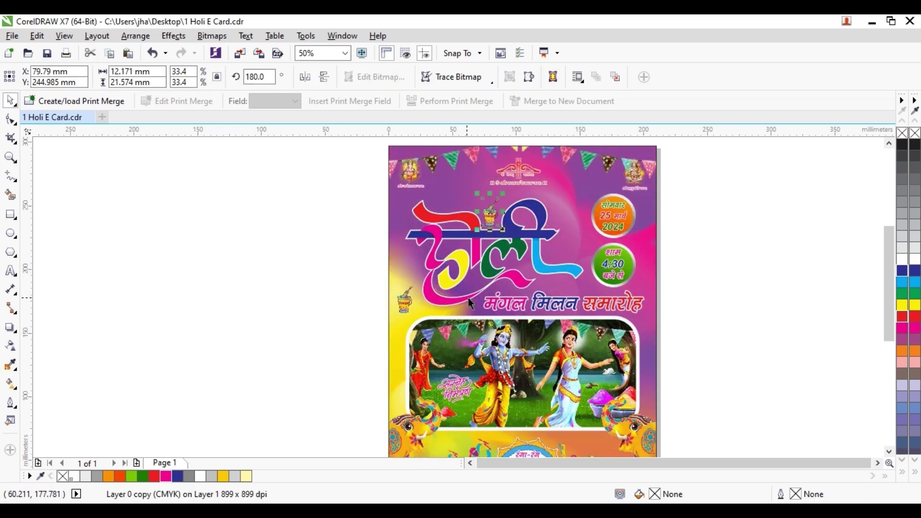
- Move the other bucket from the left margin onto the light-blue end stroke of the होली lettering and deselect it
{"action": "left_click_drag", "start_coordinate": [323, 328], "coordinate": [266, 328]}
{"action": "left_click", "coordinate": [616, 317]}
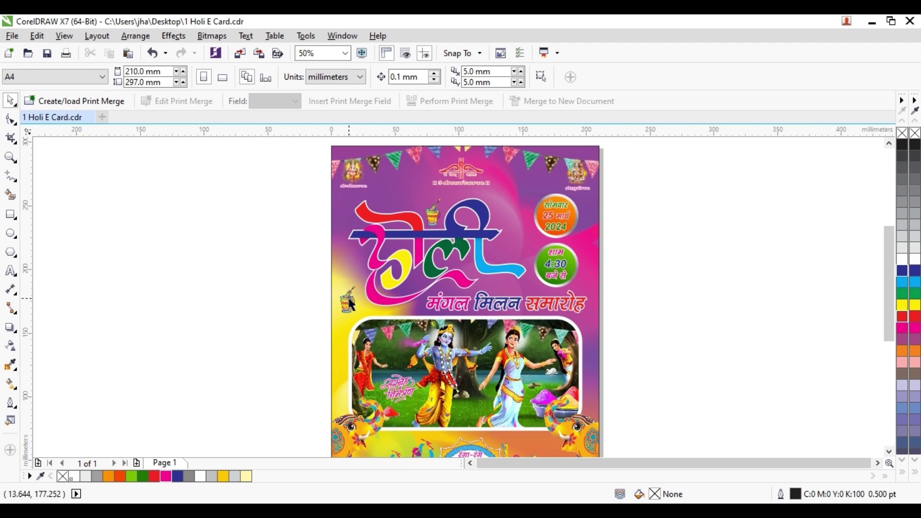
{"action": "left_click_drag", "start_coordinate": [352, 304], "coordinate": [514, 270]}
{"action": "scroll", "coordinate": [526, 249], "scroll_direction": "up", "scroll_amount": 1}
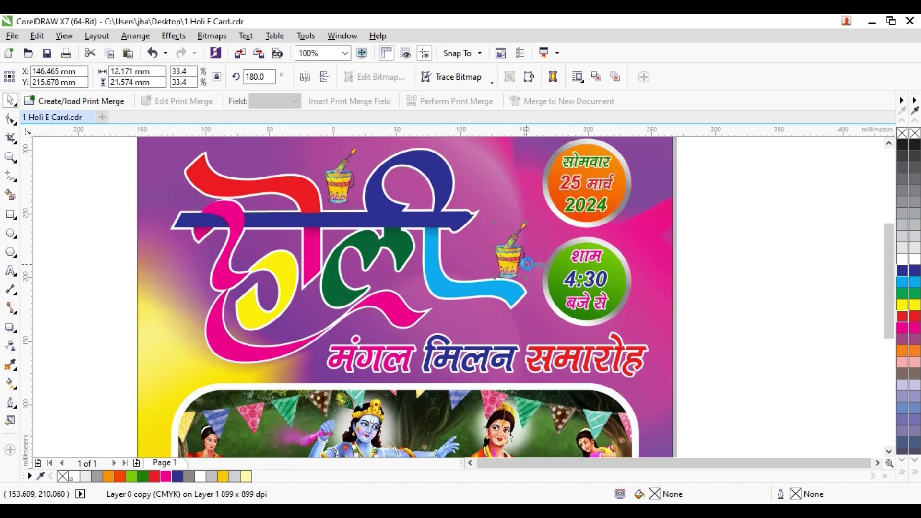
{"action": "scroll", "coordinate": [527, 263], "scroll_direction": "down", "scroll_amount": 1}
{"action": "key", "text": "Escape"}
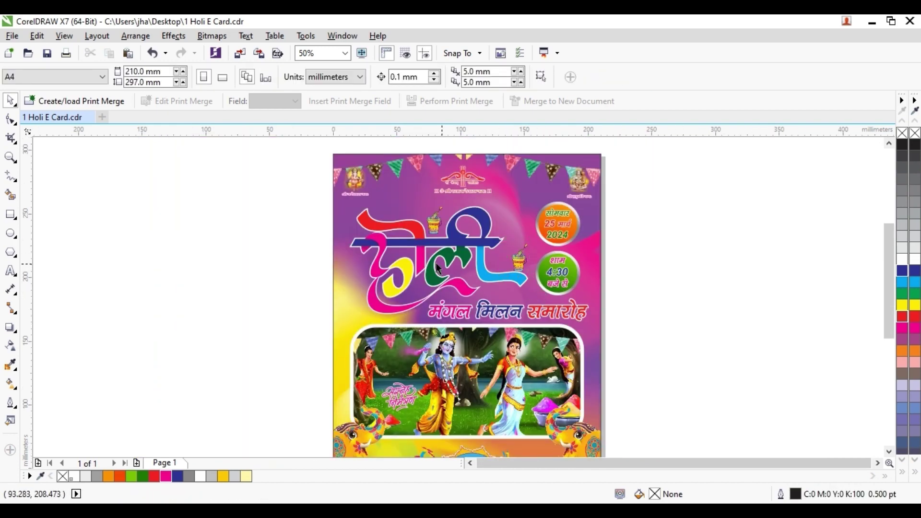
{"action": "scroll", "coordinate": [426, 263], "scroll_direction": "down", "scroll_amount": 2}
{"action": "left_click", "coordinate": [473, 368]}
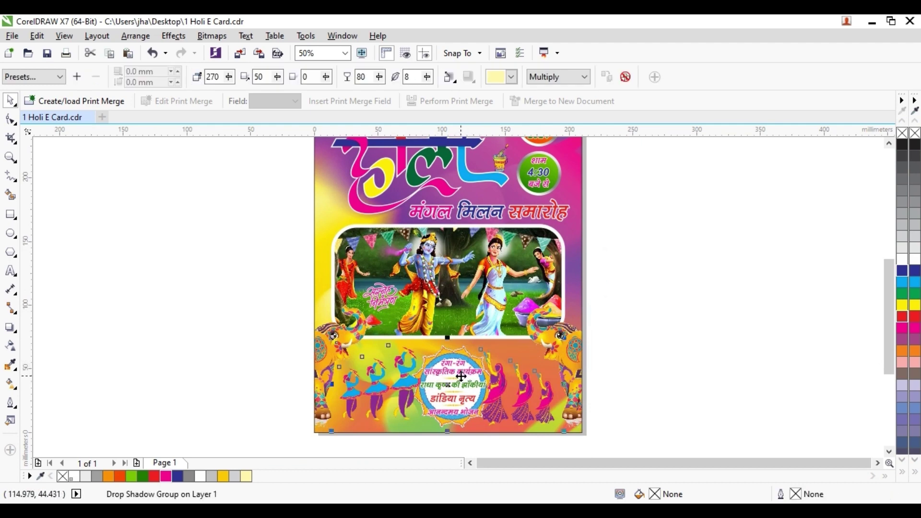
{"action": "left_click", "coordinate": [649, 242]}
{"action": "right_click", "coordinate": [486, 396]}
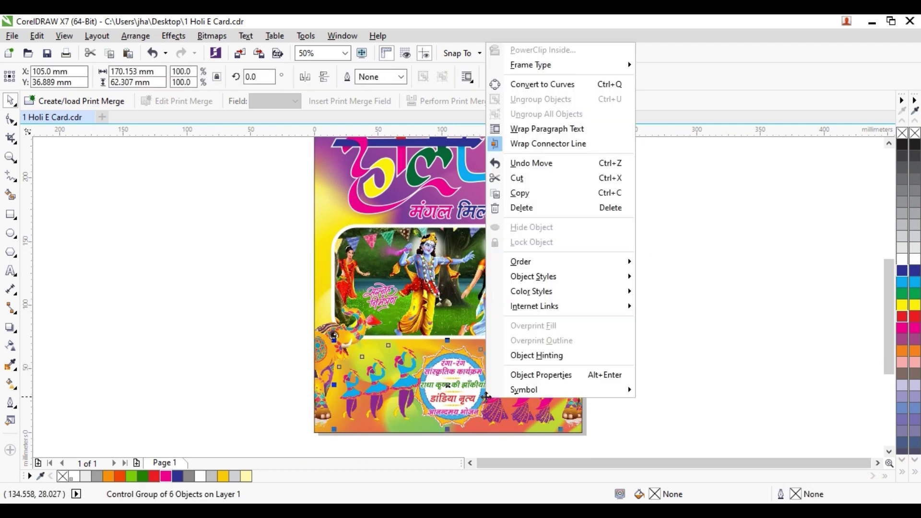
{"action": "left_click", "coordinate": [730, 387]}
{"action": "left_click", "coordinate": [534, 405]}
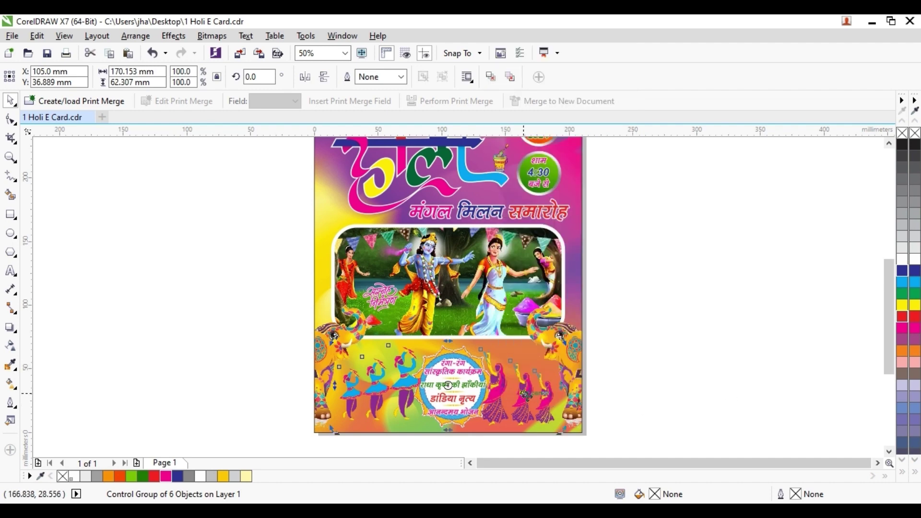
{"action": "left_click_drag", "start_coordinate": [565, 335], "coordinate": [561, 323]}
{"action": "left_click", "coordinate": [655, 383]}
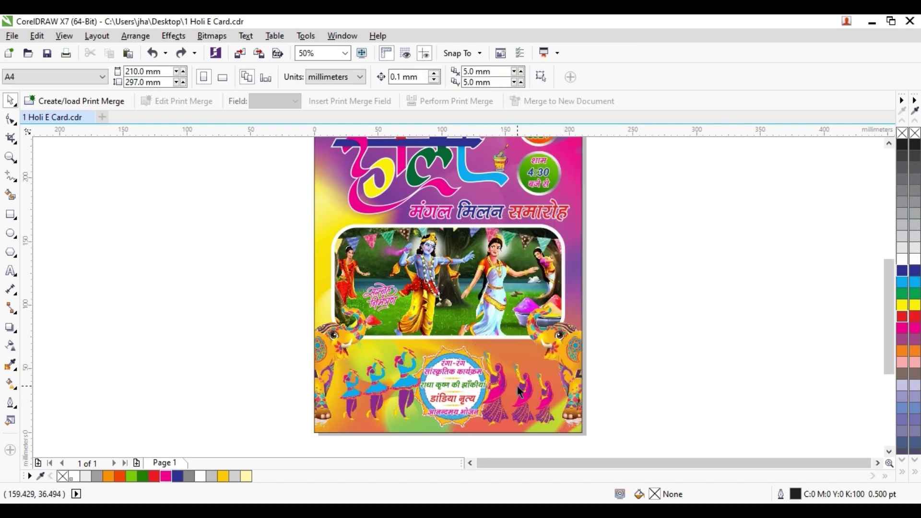
{"action": "right_click", "coordinate": [522, 388]}
{"action": "left_click", "coordinate": [479, 386]}
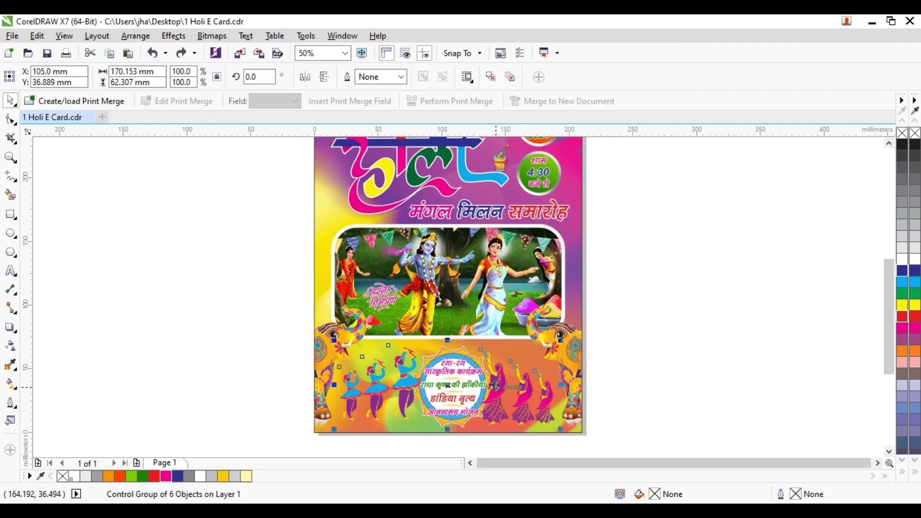
{"action": "left_click", "coordinate": [600, 390]}
- Fit the whole card in the view to check the complete layout
{"action": "scroll", "coordinate": [441, 318], "scroll_direction": "down", "scroll_amount": 1}
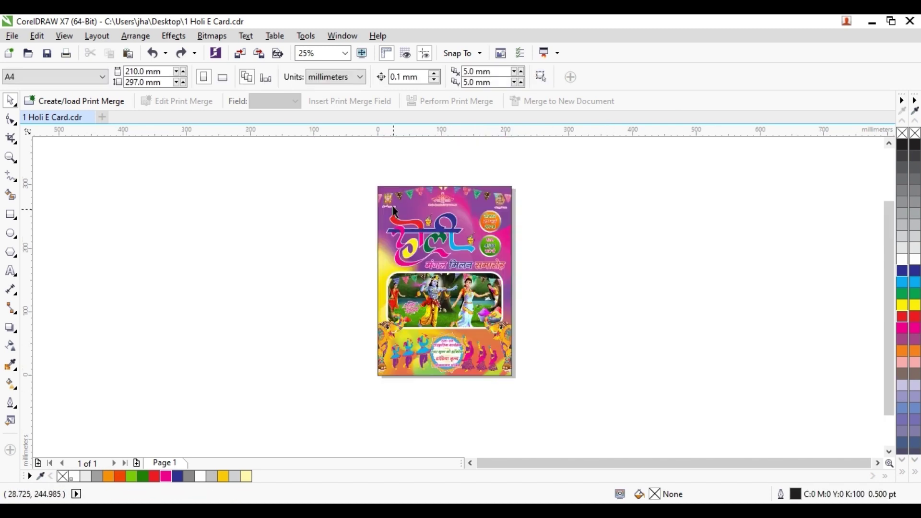
{"action": "key", "text": "z"}
{"action": "left_click_drag", "start_coordinate": [376, 184], "coordinate": [528, 379]}
{"action": "key", "text": "space"}
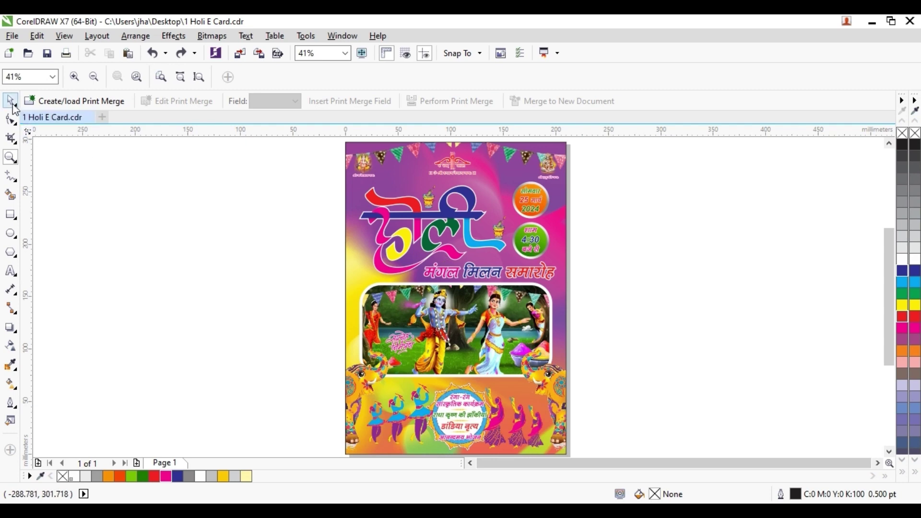